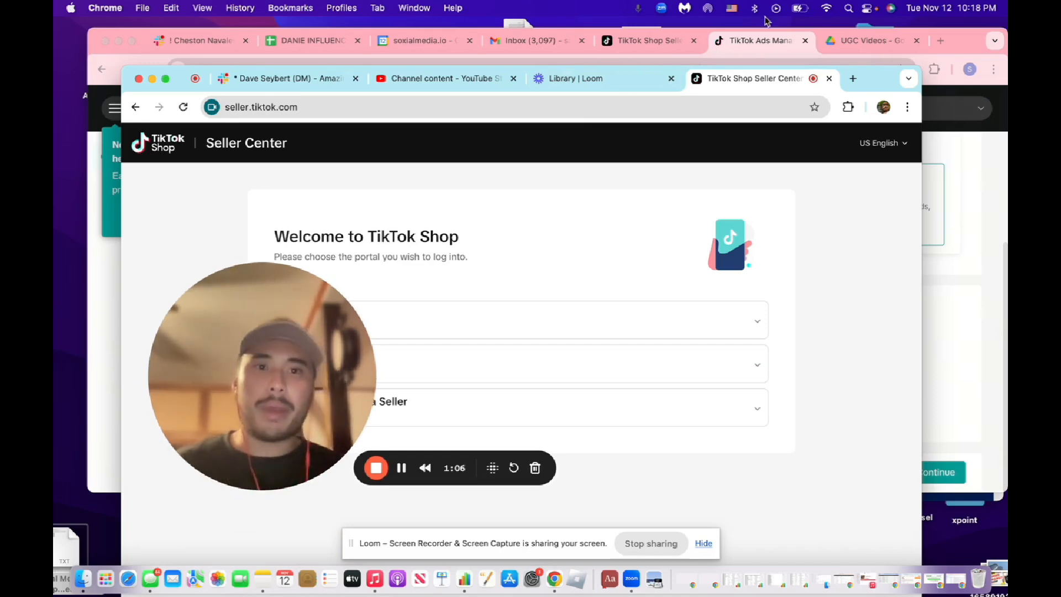
Bring the TikTok Ads Manager campaign draft forward and skip its New! feature notice
{"action": "left_click", "coordinate": [748, 44]}
{"action": "left_click", "coordinate": [209, 222]}
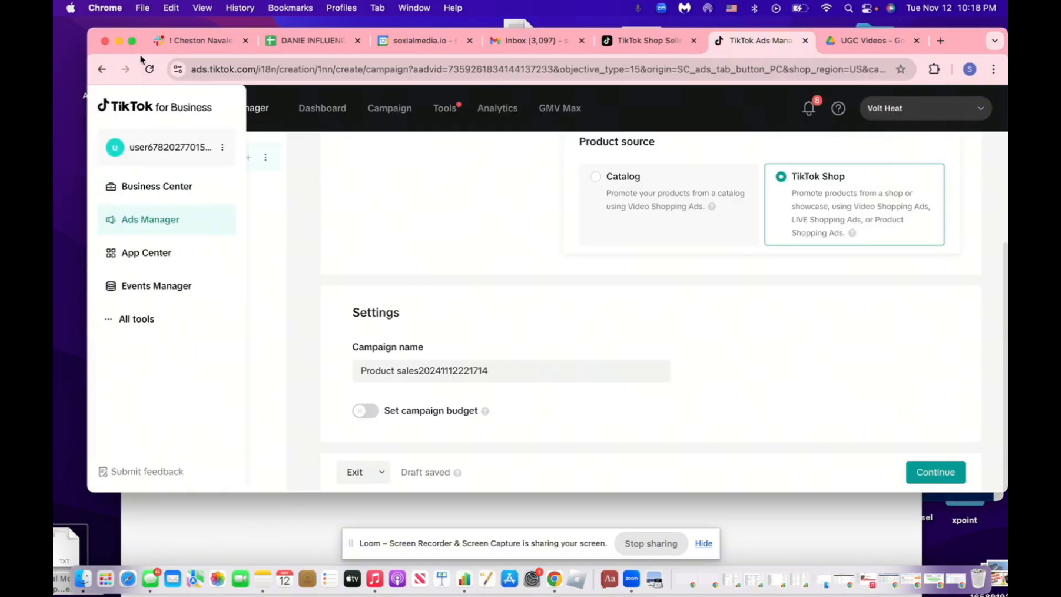
Put Chrome in full screen and switch to the Seller Center Shop ads dashboard
{"action": "key", "text": "ctrl+super+f"}
{"action": "scroll", "coordinate": [446, 325], "scroll_direction": "down", "scroll_amount": 1}
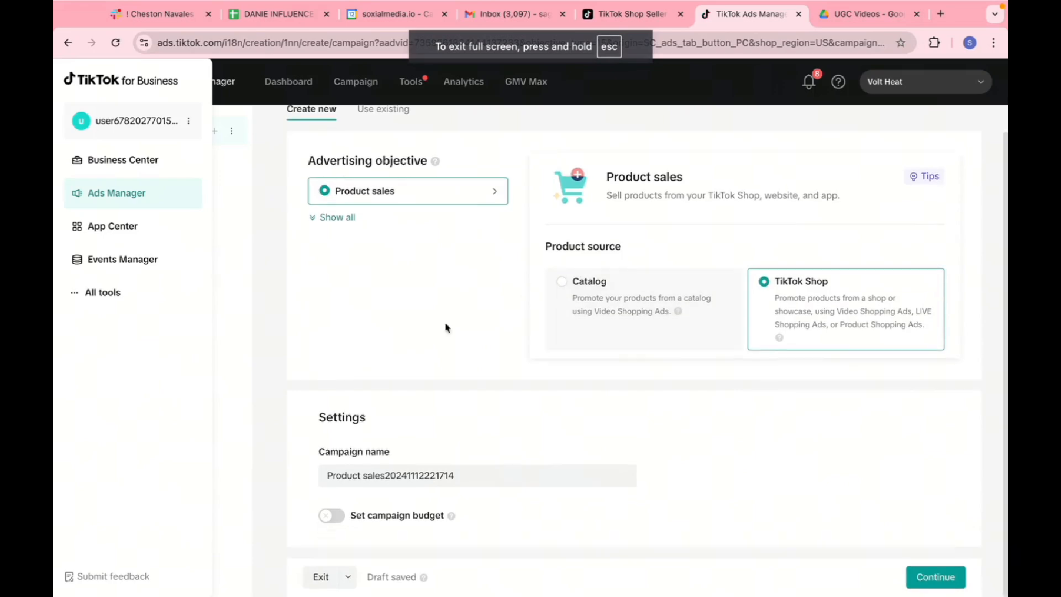
{"action": "left_click", "coordinate": [636, 13]}
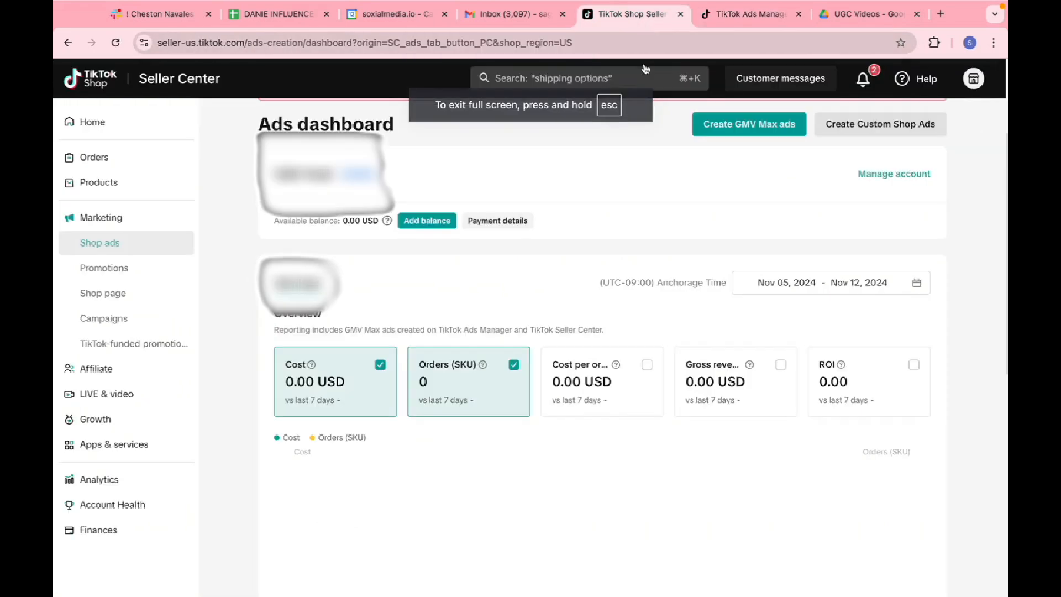
{"action": "scroll", "coordinate": [604, 268], "scroll_direction": "down", "scroll_amount": 3}
{"action": "scroll", "coordinate": [460, 317], "scroll_direction": "up", "scroll_amount": 2}
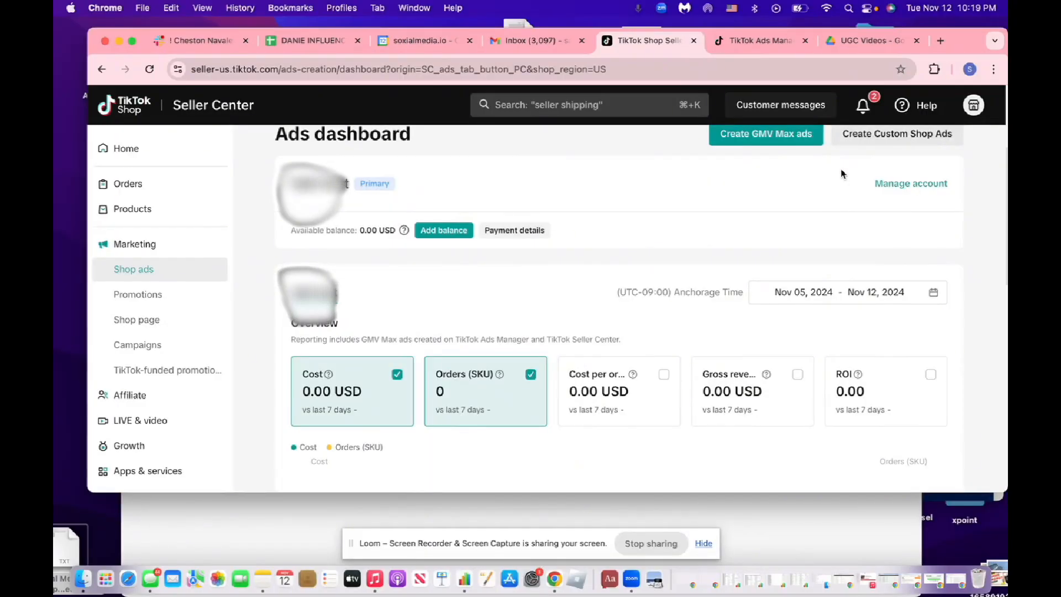
Back in the Ads Manager draft, rename the campaign to 'test'
{"action": "left_click", "coordinate": [773, 41]}
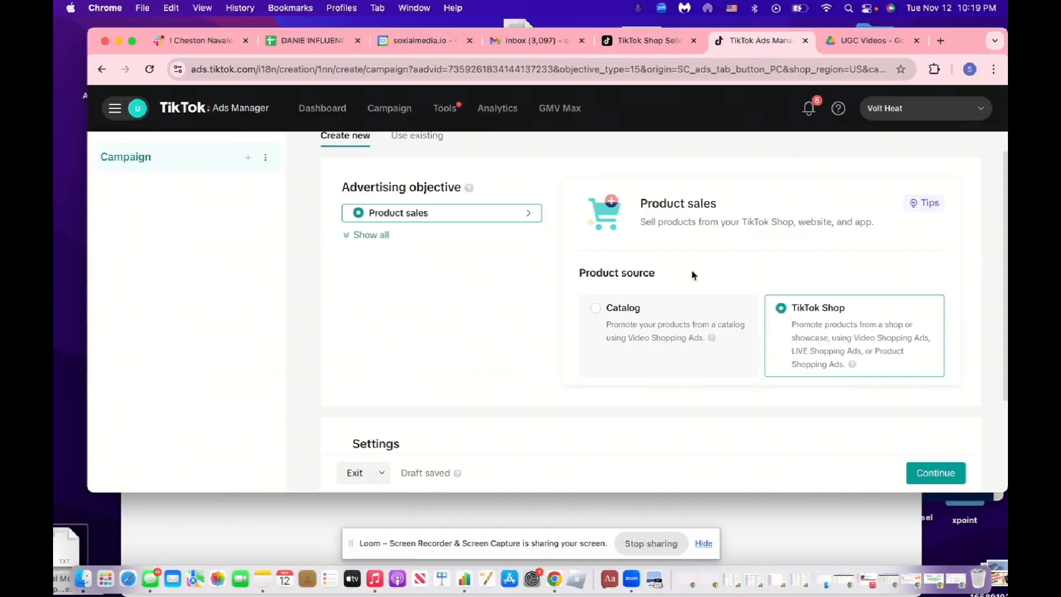
{"action": "scroll", "coordinate": [553, 243], "scroll_direction": "up", "scroll_amount": 1}
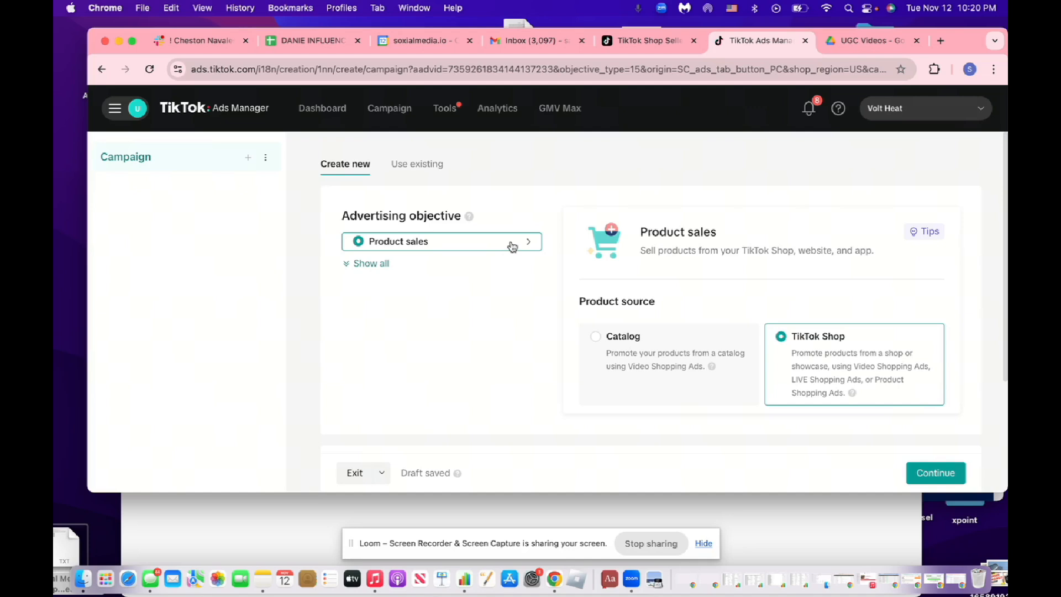
{"action": "scroll", "coordinate": [484, 339], "scroll_direction": "down", "scroll_amount": 3}
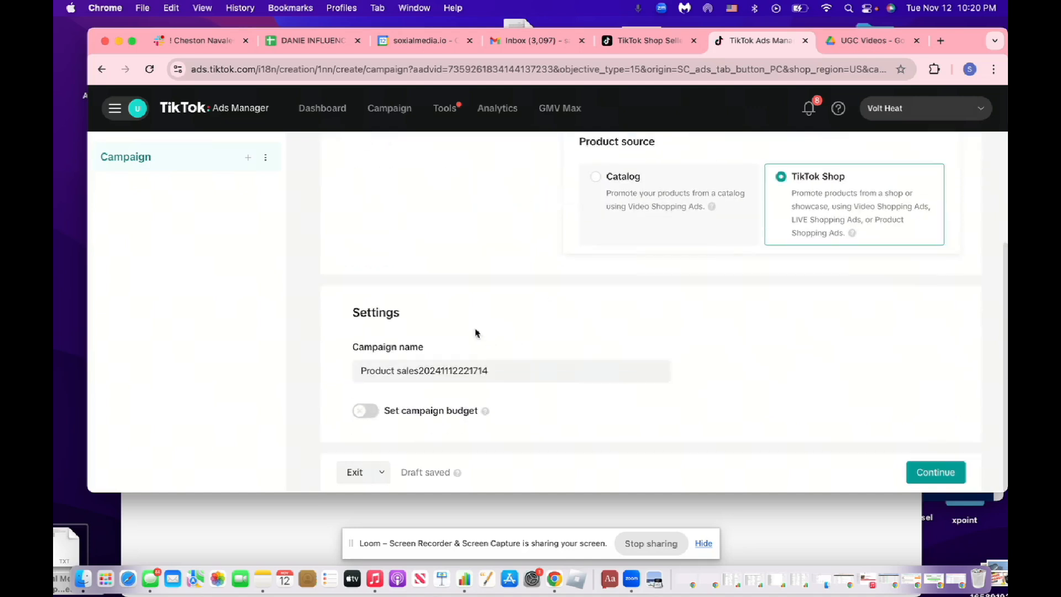
{"action": "triple_click", "coordinate": [471, 369]}
{"action": "type", "text": "test"}
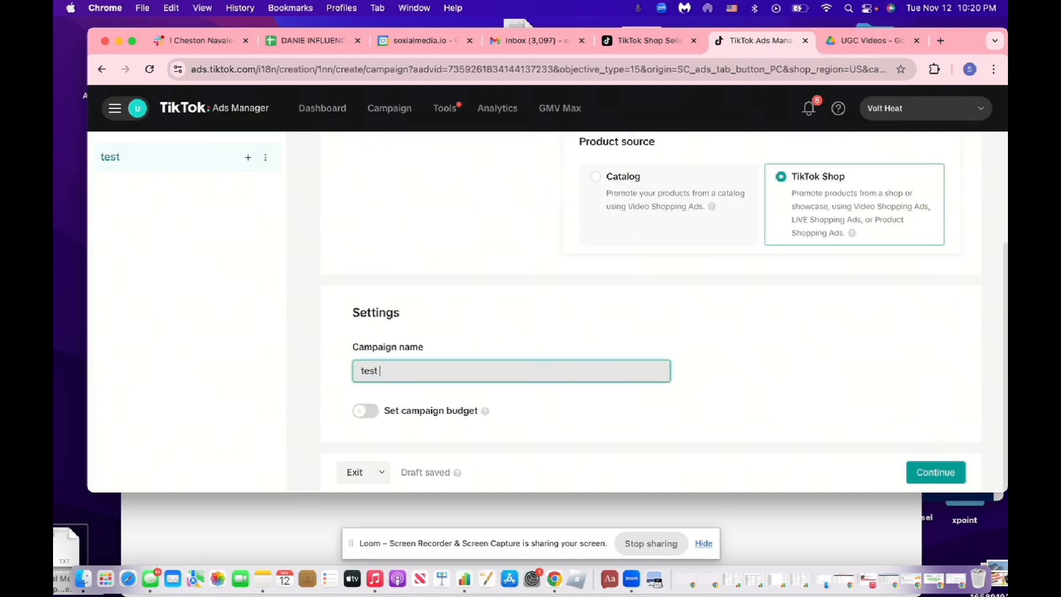
Give the campaign a Lifetime budget of 100 USD
{"action": "scroll", "coordinate": [553, 331], "scroll_direction": "up", "scroll_amount": 3}
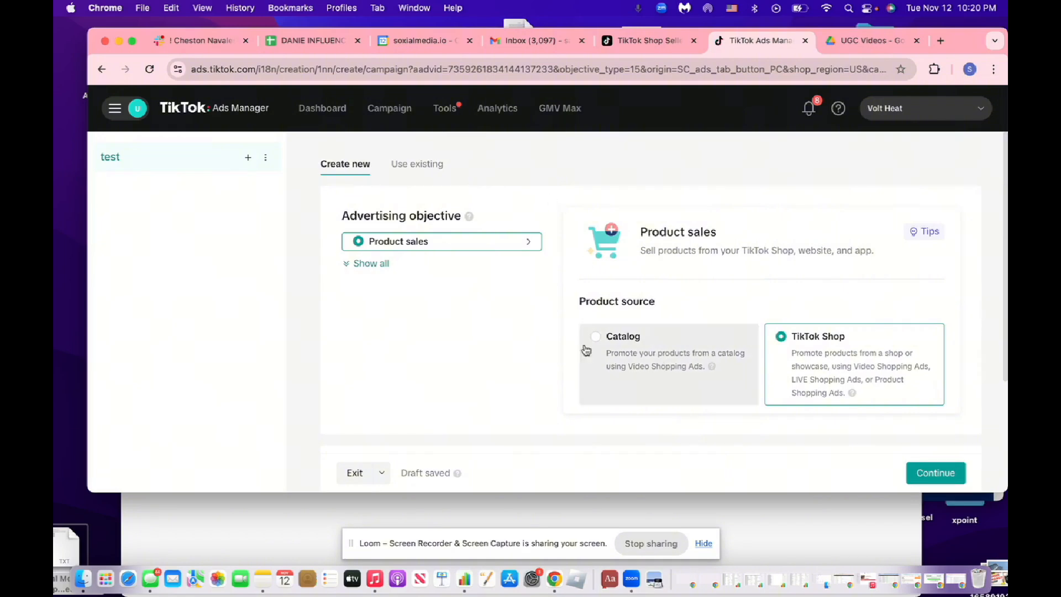
{"action": "scroll", "coordinate": [592, 321], "scroll_direction": "down", "scroll_amount": 3}
{"action": "scroll", "coordinate": [610, 305], "scroll_direction": "up", "scroll_amount": 3}
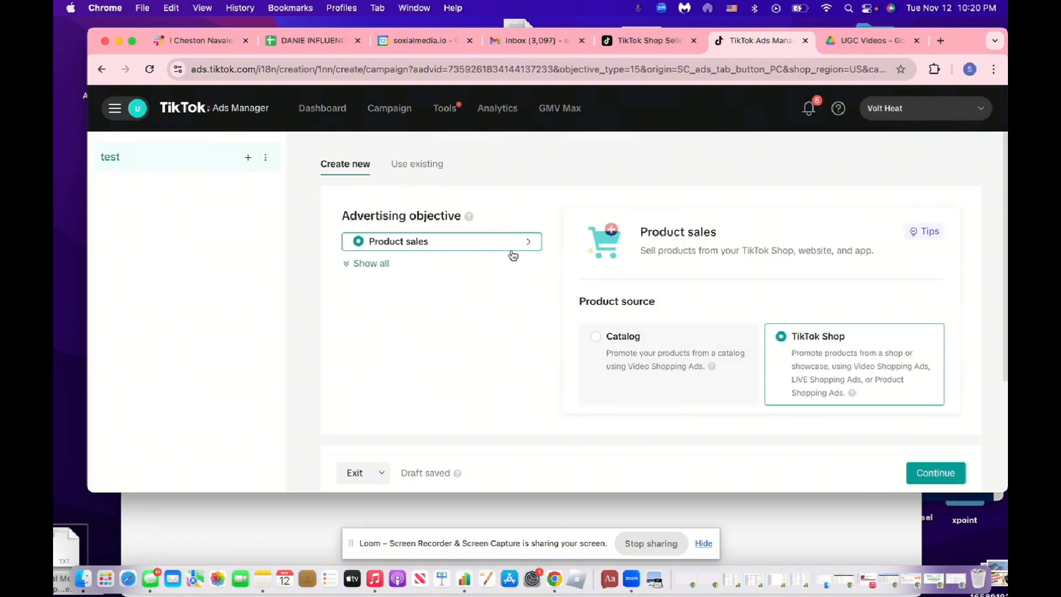
{"action": "scroll", "coordinate": [514, 255], "scroll_direction": "down", "scroll_amount": 3}
{"action": "left_click", "coordinate": [402, 421]}
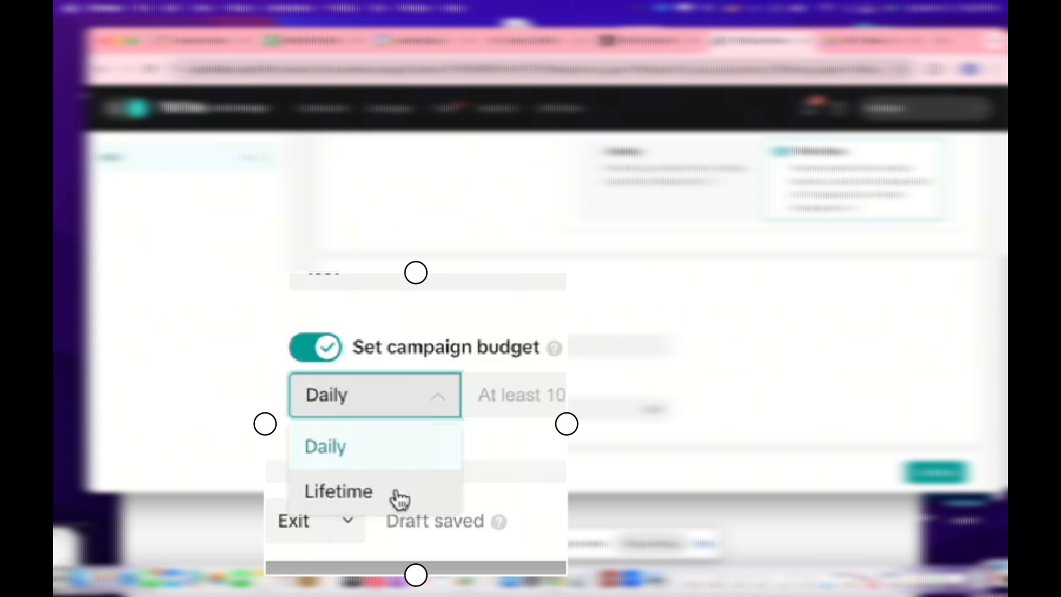
{"action": "left_click", "coordinate": [395, 494]}
{"action": "left_click", "coordinate": [509, 398]}
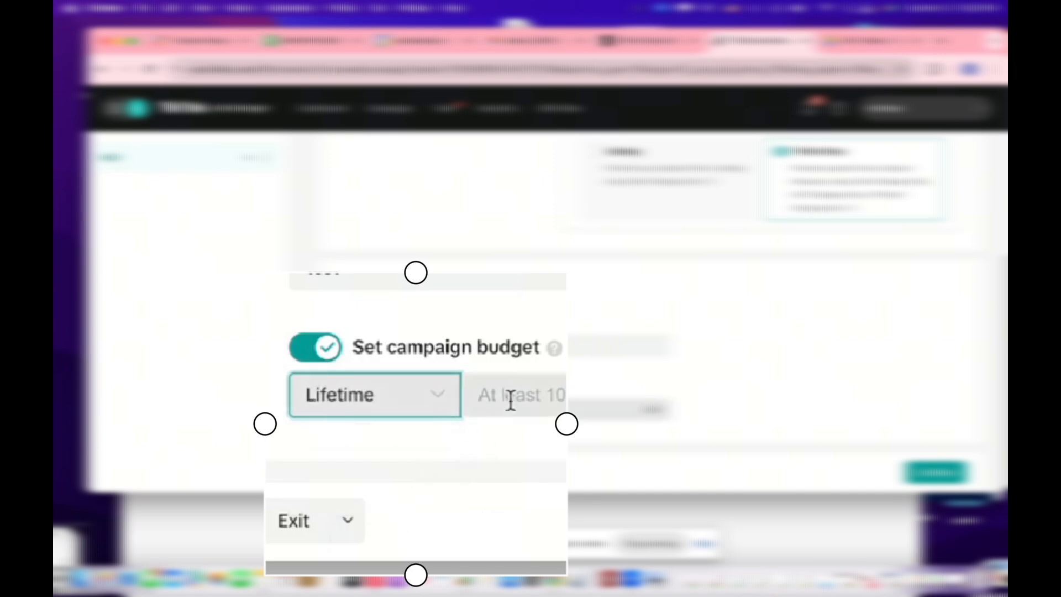
{"action": "type", "text": "100"}
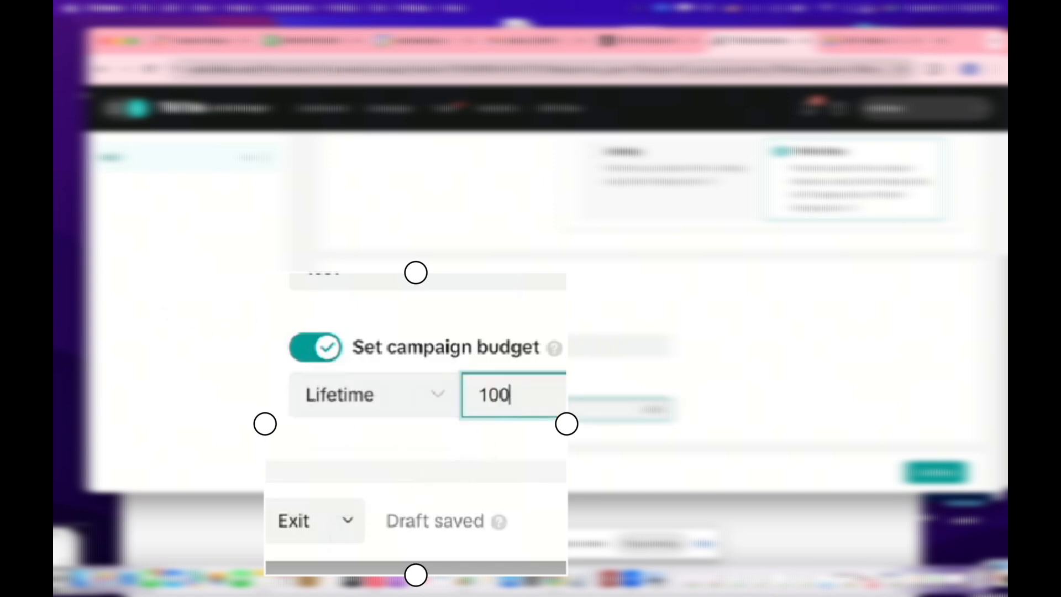
{"action": "key", "text": "Tab"}
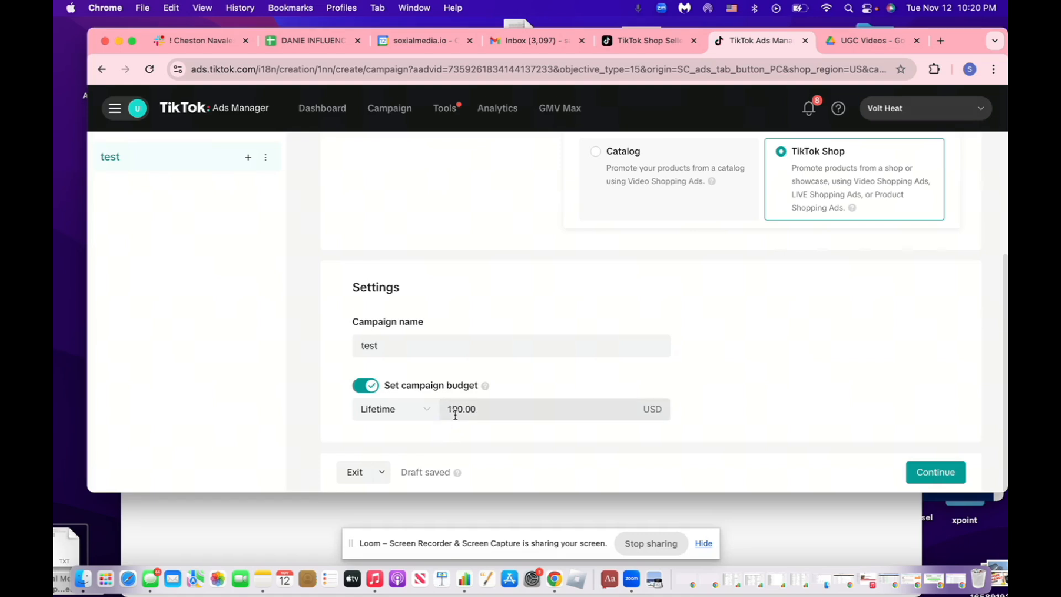
{"action": "mouse_move", "coordinate": [486, 385]}
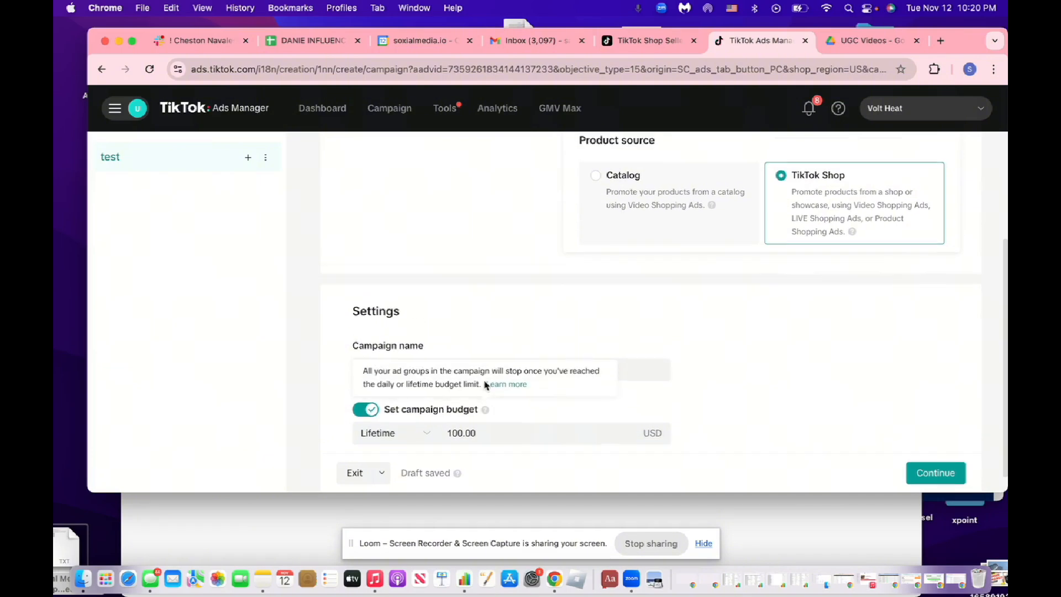
{"action": "scroll", "coordinate": [677, 293], "scroll_direction": "up", "scroll_amount": 5}
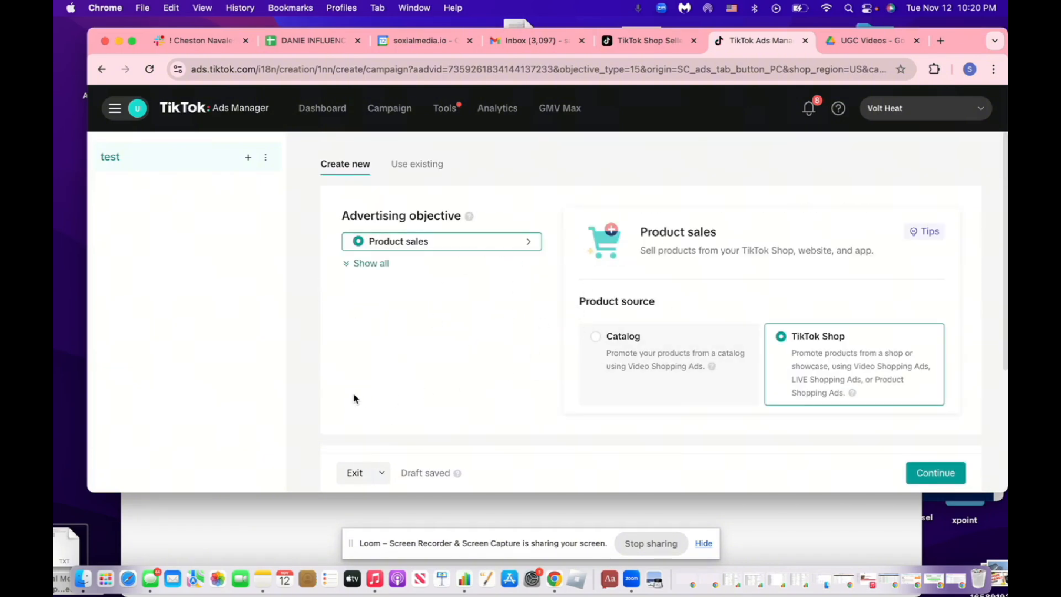
Switch the product source to Catalog, set a 100 USD daily budget, and save the campaign
{"action": "scroll", "coordinate": [593, 306], "scroll_direction": "down", "scroll_amount": 1}
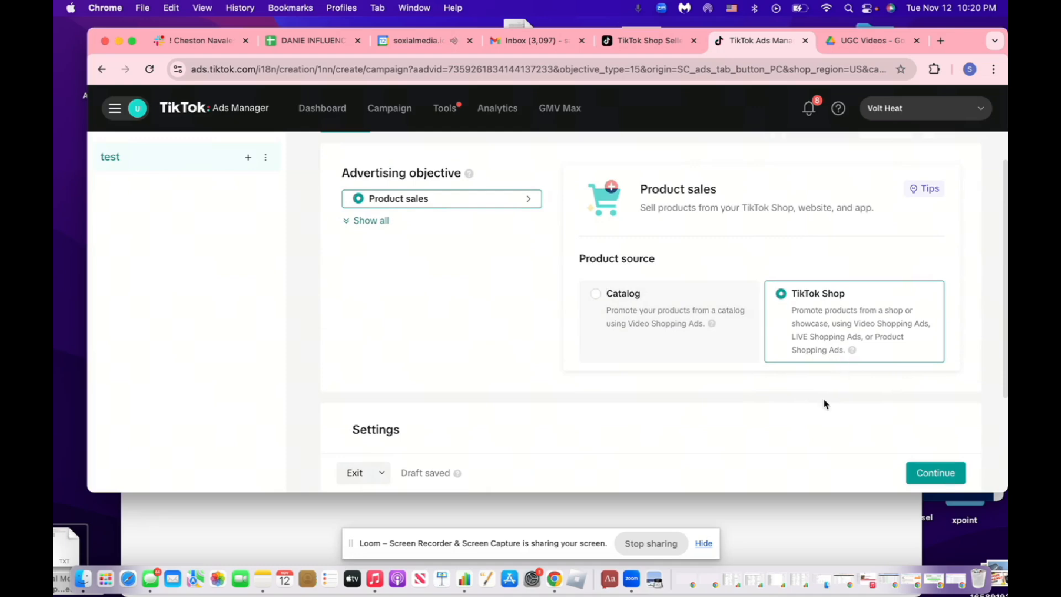
{"action": "left_click", "coordinate": [600, 301]}
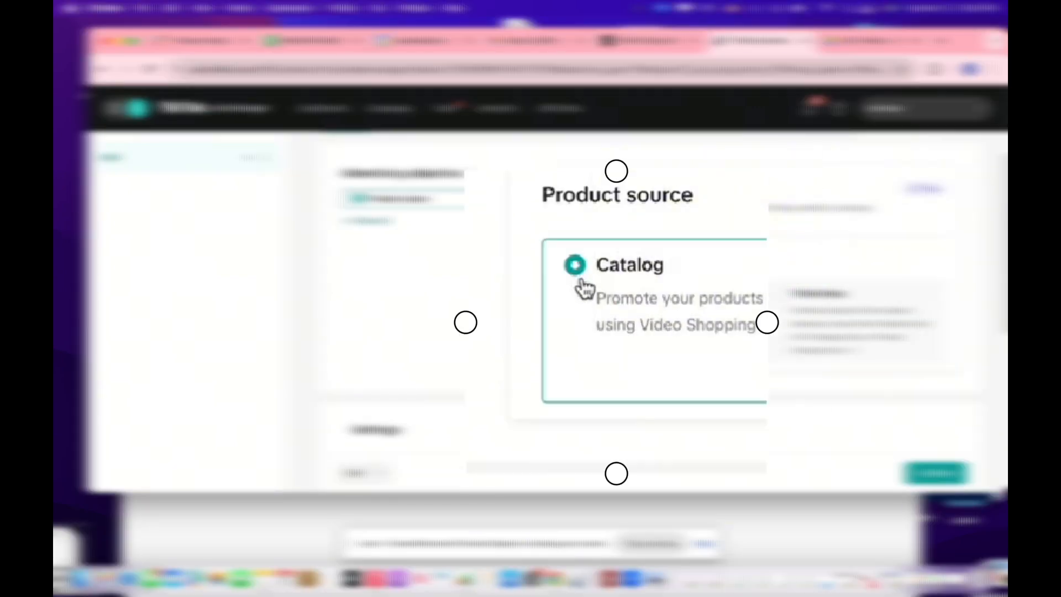
{"action": "scroll", "coordinate": [681, 354], "scroll_direction": "down", "scroll_amount": 2}
{"action": "scroll", "coordinate": [684, 353], "scroll_direction": "down", "scroll_amount": 5}
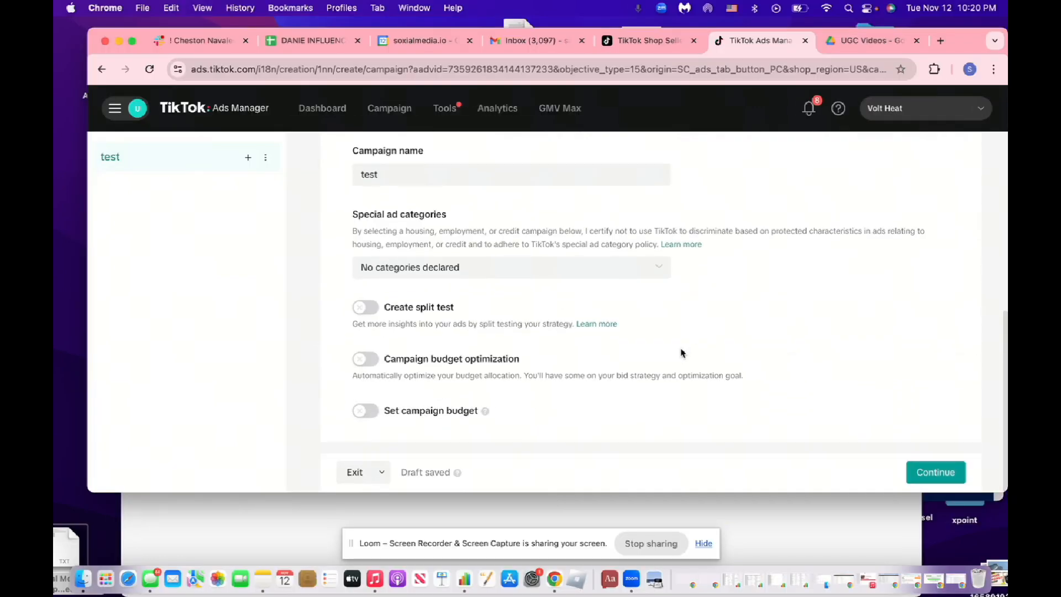
{"action": "scroll", "coordinate": [567, 350], "scroll_direction": "up", "scroll_amount": 6}
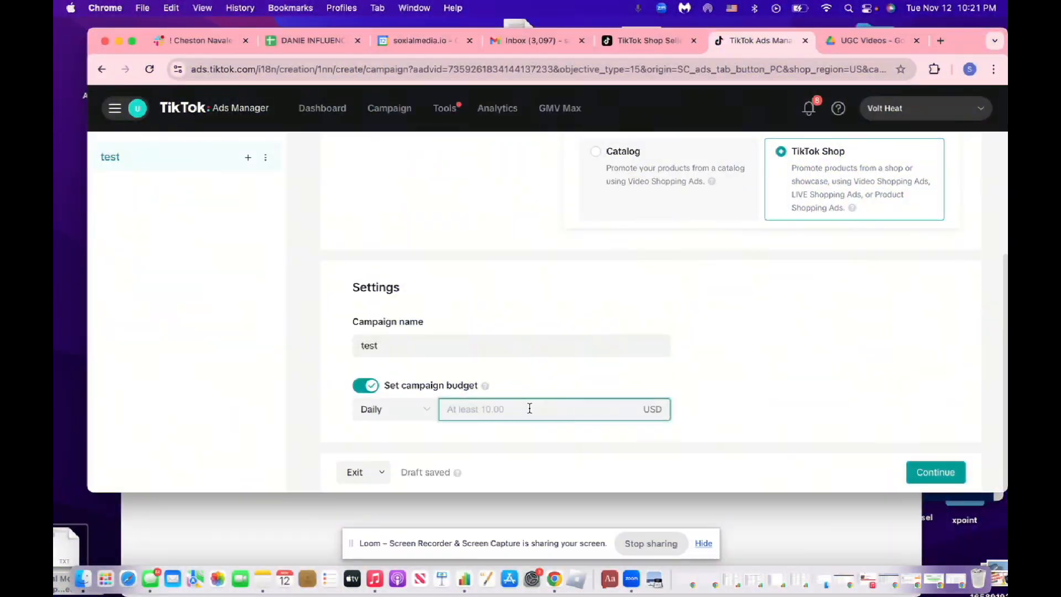
{"action": "type", "text": "100"}
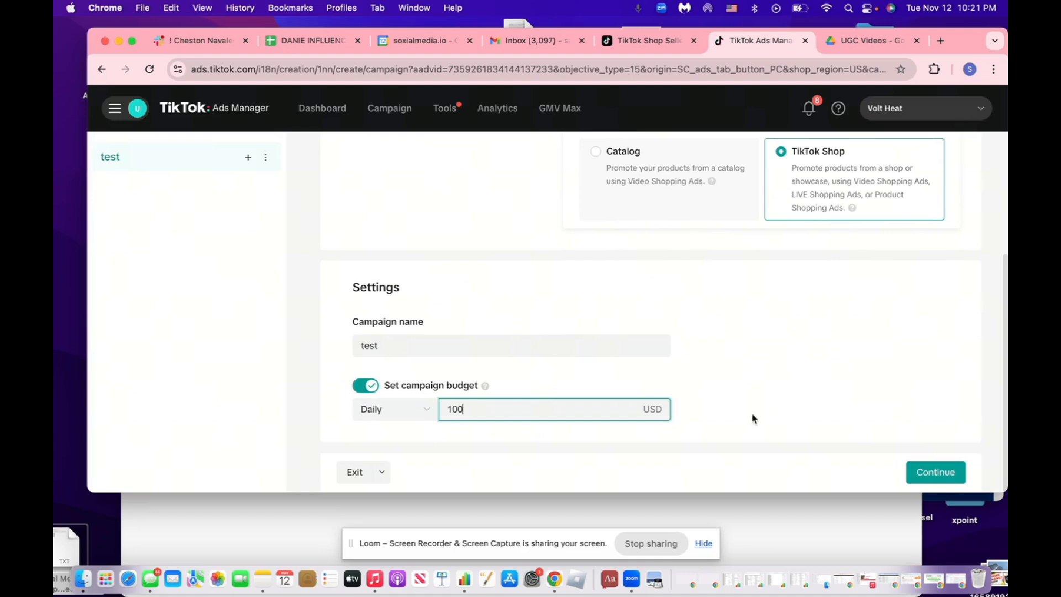
{"action": "left_click", "coordinate": [919, 471]}
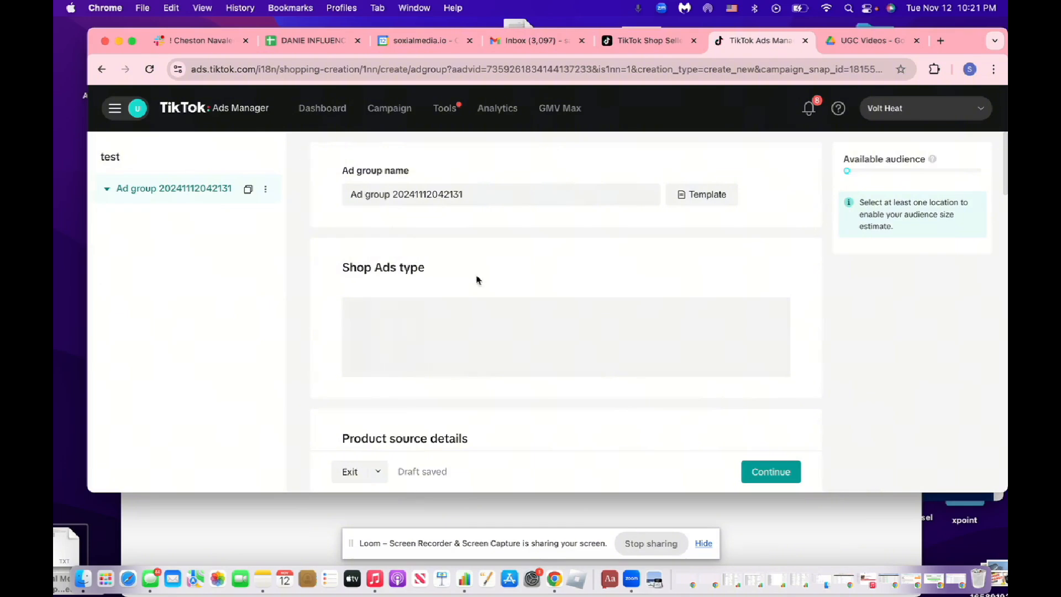
Replace the default ad group name with 'test : X collection'
{"action": "double_click", "coordinate": [453, 194]}
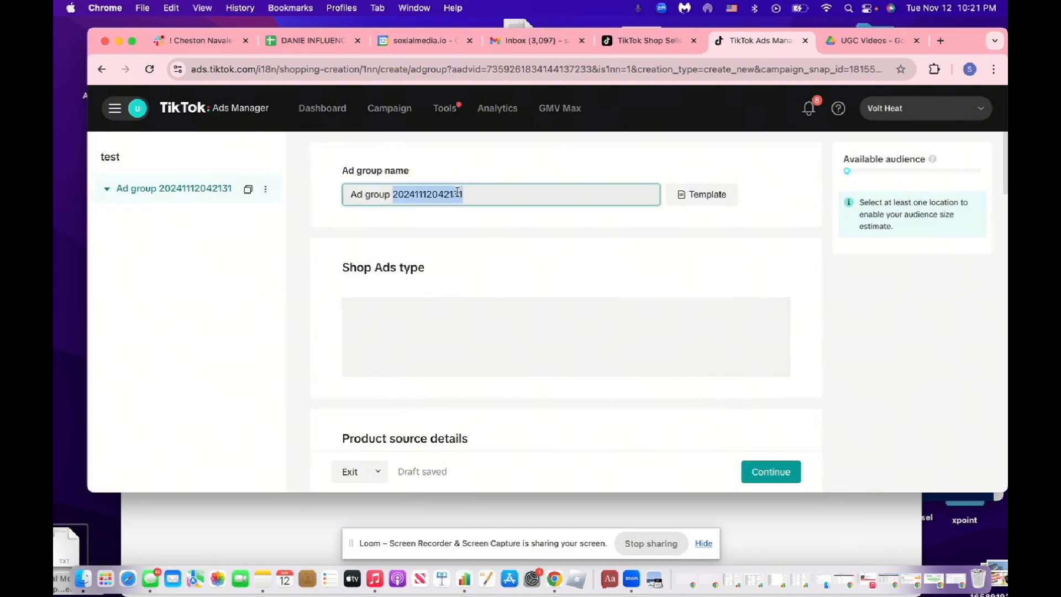
{"action": "left_click", "coordinate": [409, 195]}
{"action": "triple_click", "coordinate": [387, 195]}
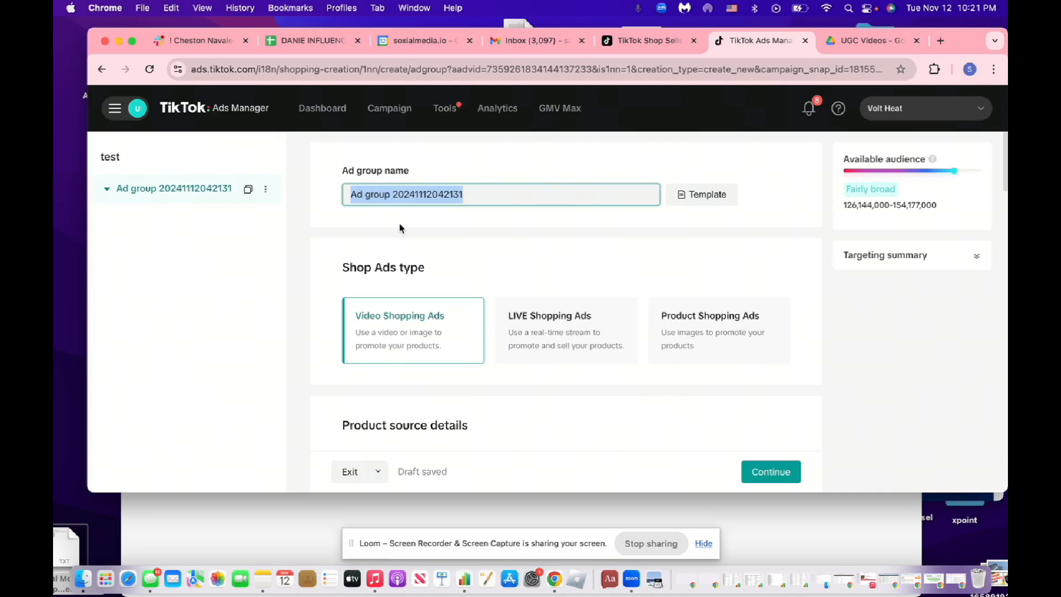
{"action": "type", "text": "test :"}
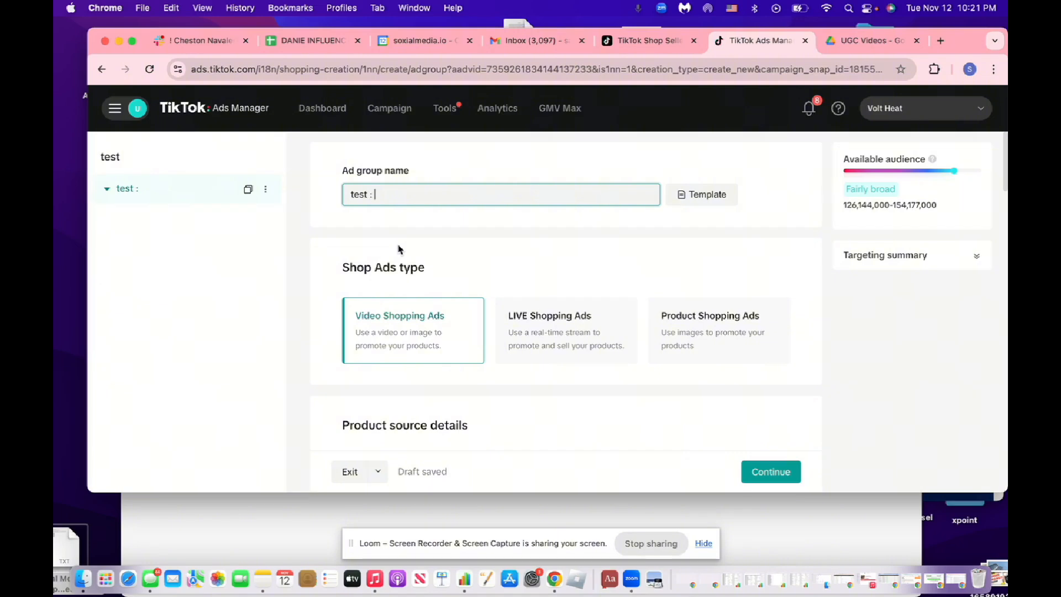
{"action": "type", "text": "X sku count"}
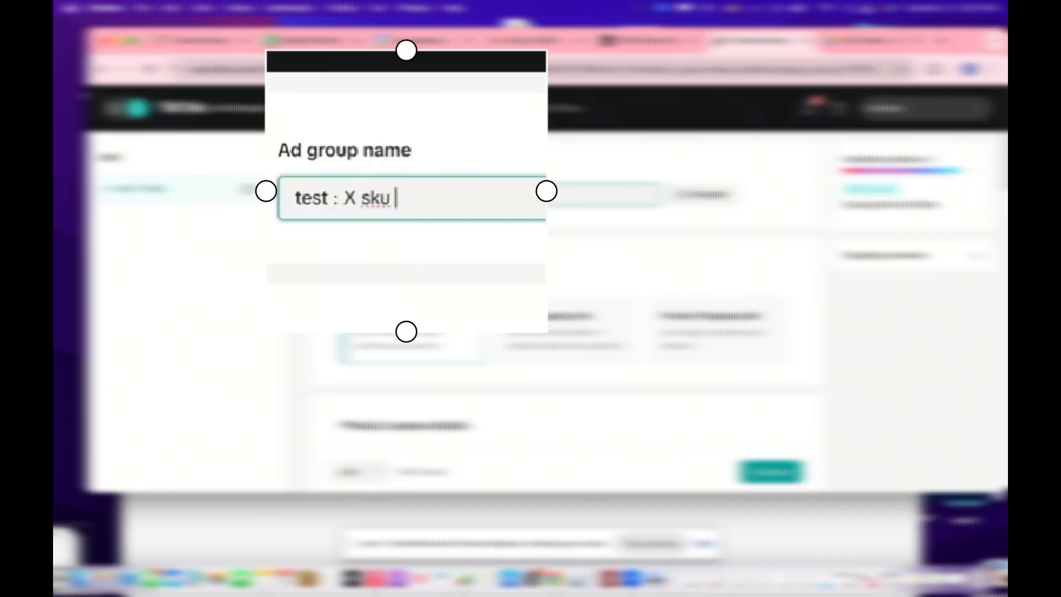
{"action": "key", "text": "BackSpace"}
{"action": "key", "text": "BackSpace"}
{"action": "key", "text": "BackSpace"}
{"action": "key", "text": "BackSpace"}
{"action": "key", "text": "BackSpace"}
{"action": "key", "text": "BackSpace"}
{"action": "key", "text": "BackSpace"}
{"action": "key", "text": "BackSpace"}
{"action": "type", "text": "collection"}
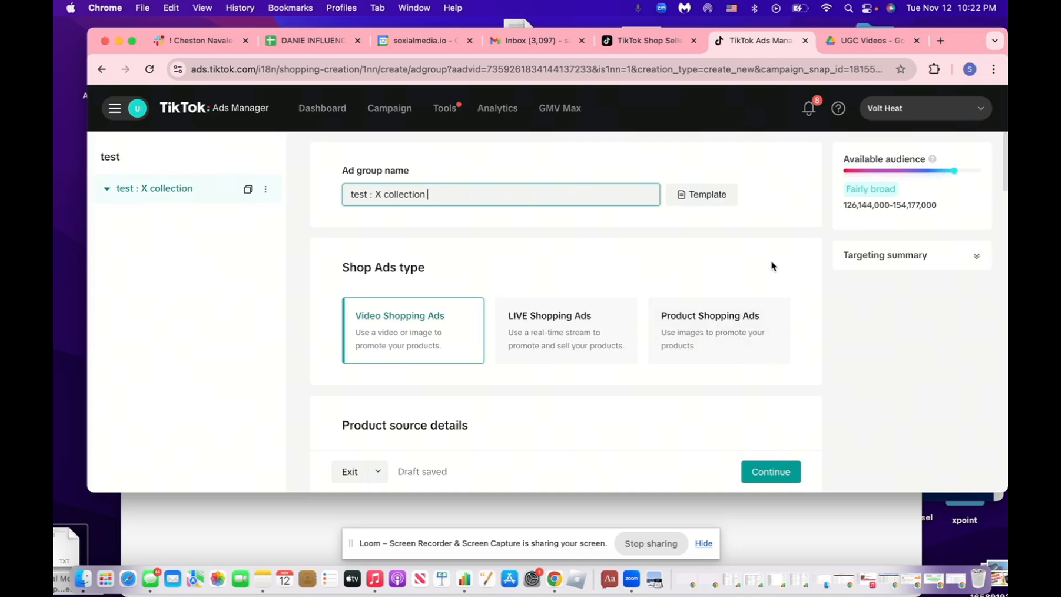
{"action": "left_click", "coordinate": [934, 203]}
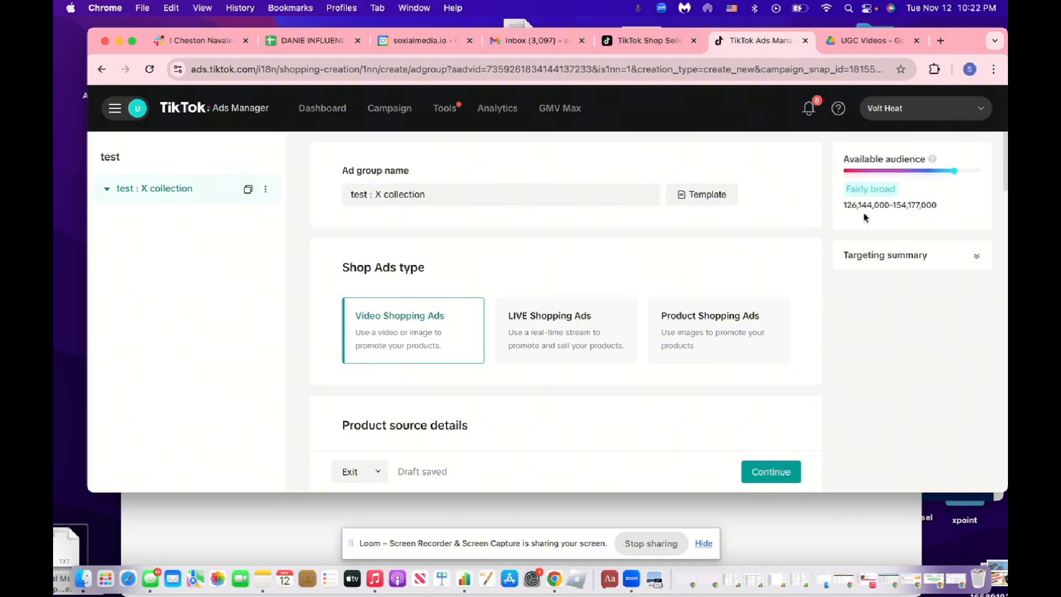
{"action": "scroll", "coordinate": [486, 354], "scroll_direction": "down", "scroll_amount": 5}
{"action": "scroll", "coordinate": [475, 332], "scroll_direction": "up", "scroll_amount": 5}
Open a UGC clip from the Drive 'Females' folder and play through its preview
{"action": "left_click", "coordinate": [862, 41]}
{"action": "left_click", "coordinate": [397, 252]}
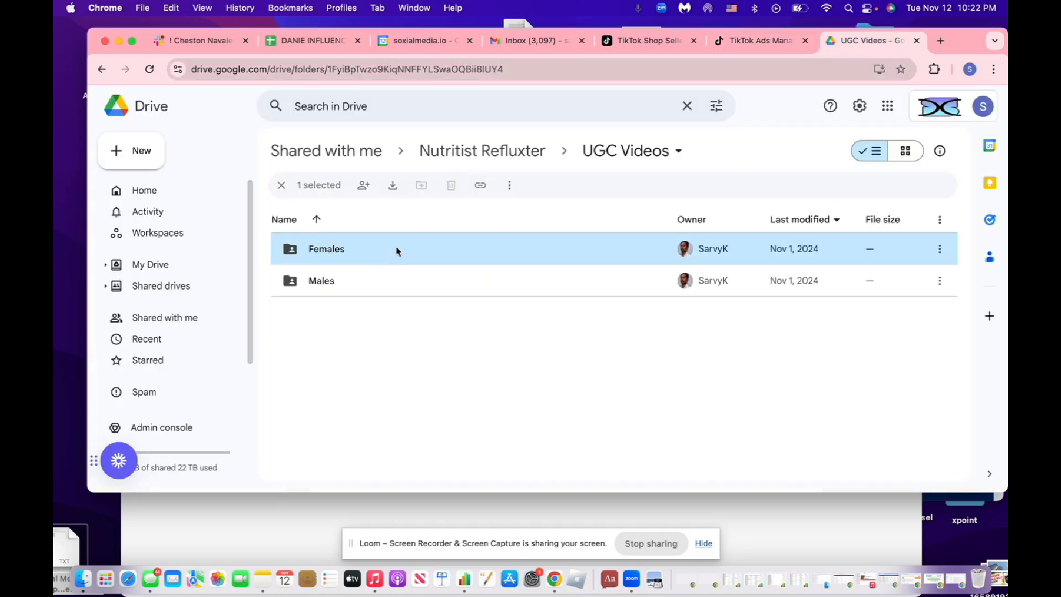
{"action": "double_click", "coordinate": [397, 253]}
{"action": "scroll", "coordinate": [354, 348], "scroll_direction": "down", "scroll_amount": 1}
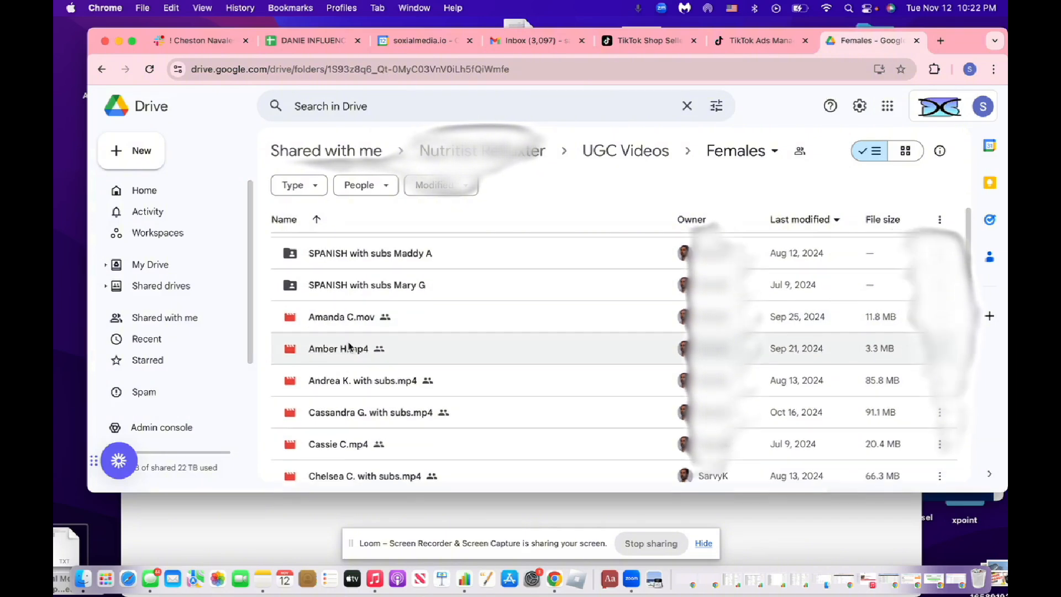
{"action": "double_click", "coordinate": [351, 347]}
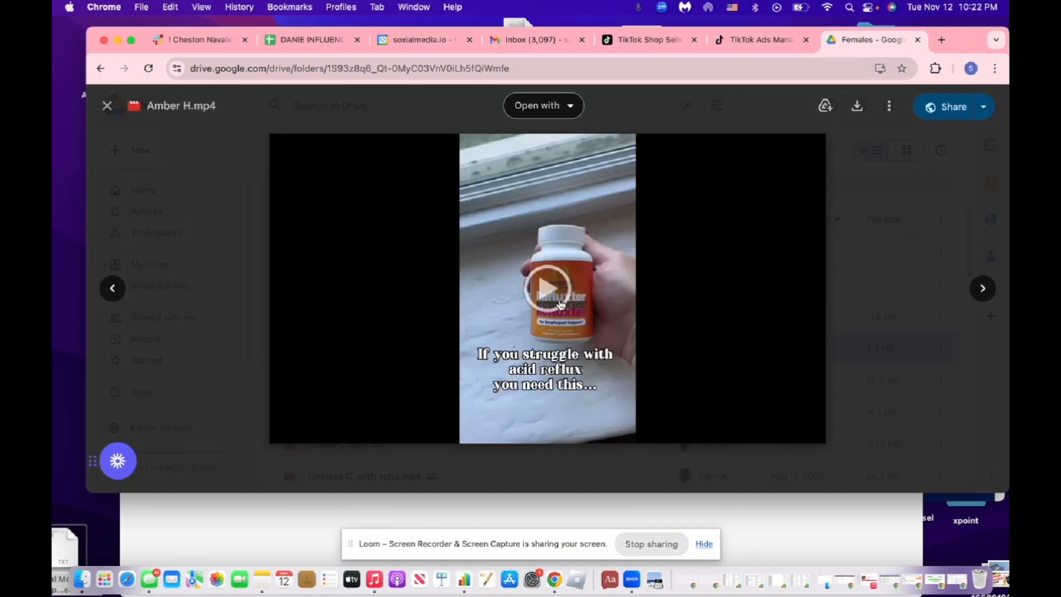
{"action": "left_click", "coordinate": [545, 299]}
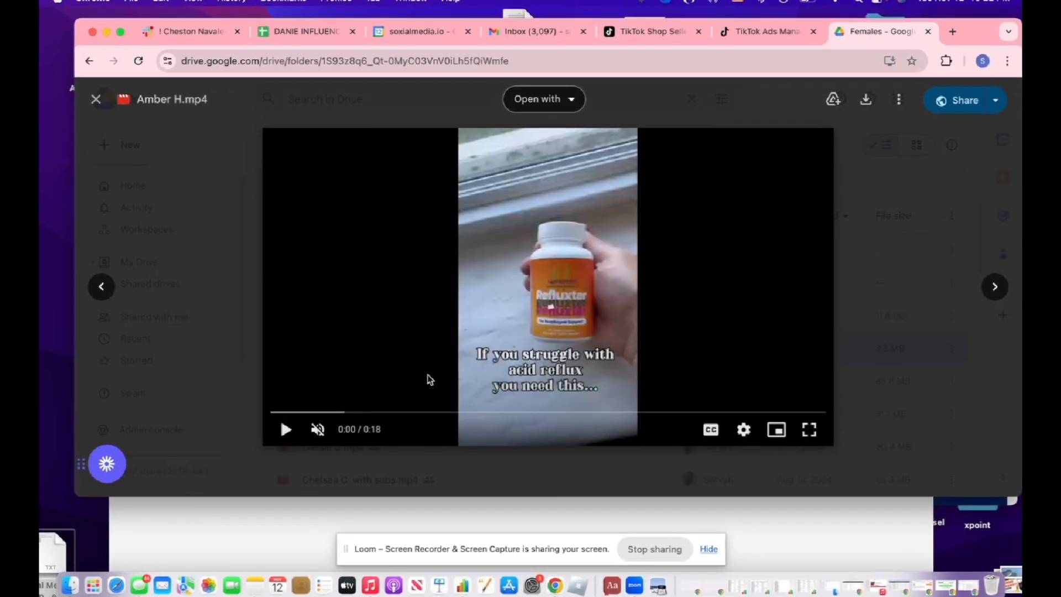
{"action": "left_click", "coordinate": [283, 430]}
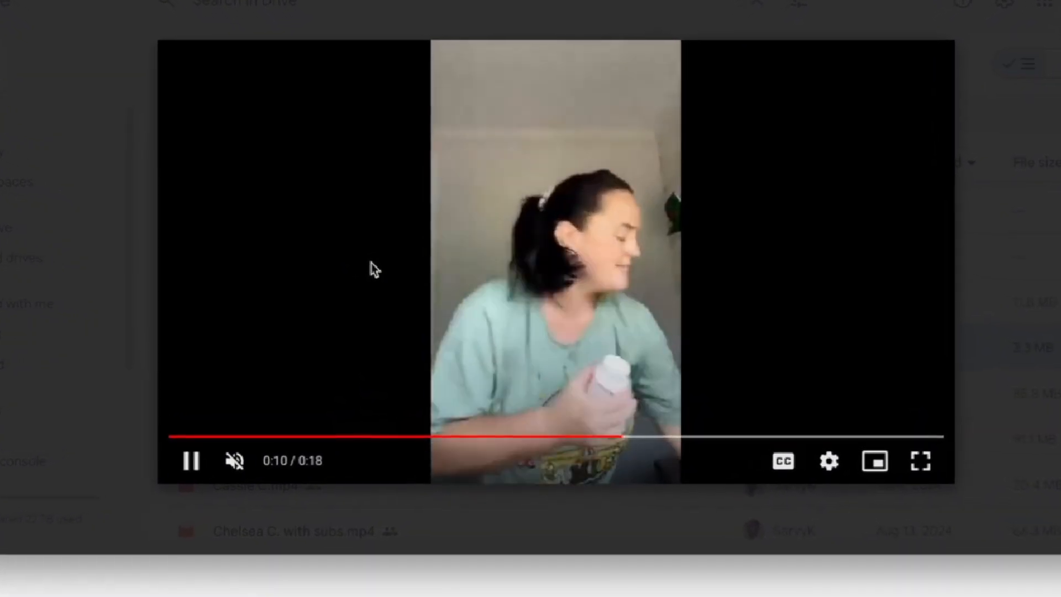
{"action": "left_click", "coordinate": [387, 252]}
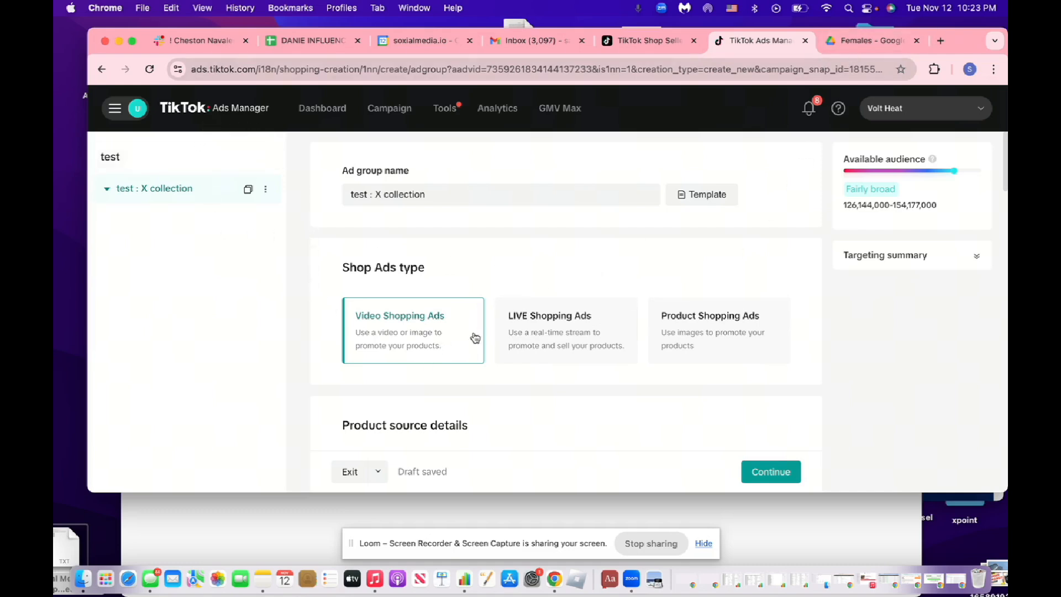
Scroll the ad group form down to the Audience targeting section and re-expand it
{"action": "scroll", "coordinate": [530, 324], "scroll_direction": "down", "scroll_amount": 4}
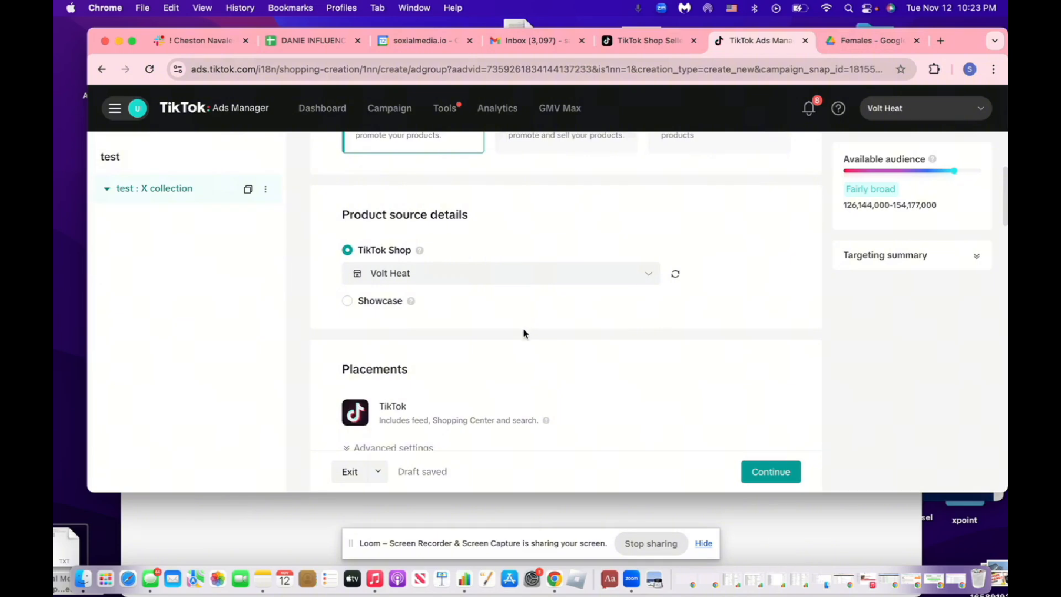
{"action": "scroll", "coordinate": [525, 333], "scroll_direction": "down", "scroll_amount": 5}
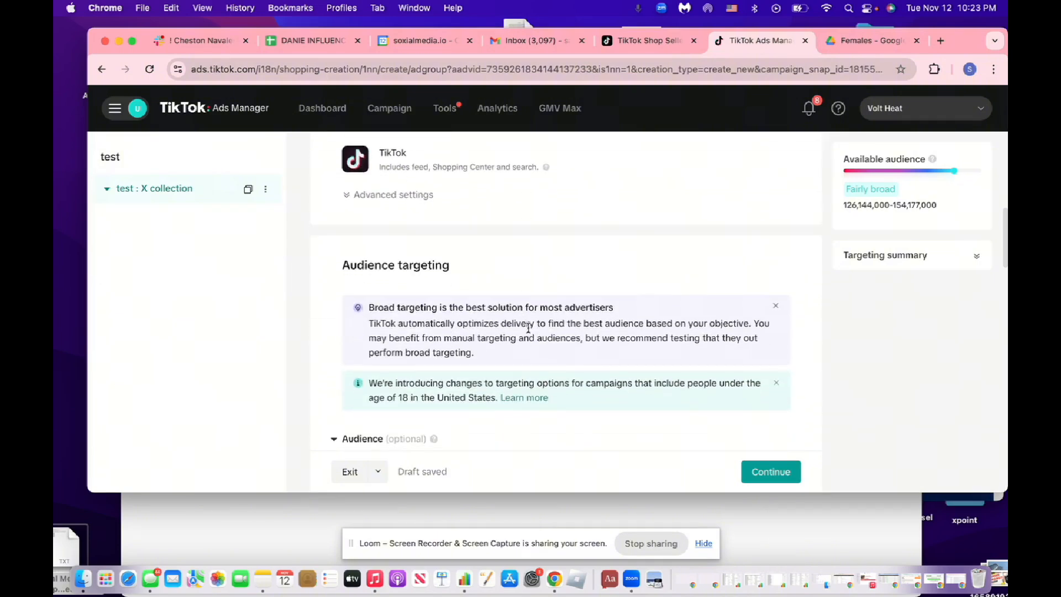
{"action": "scroll", "coordinate": [528, 329], "scroll_direction": "down", "scroll_amount": 5}
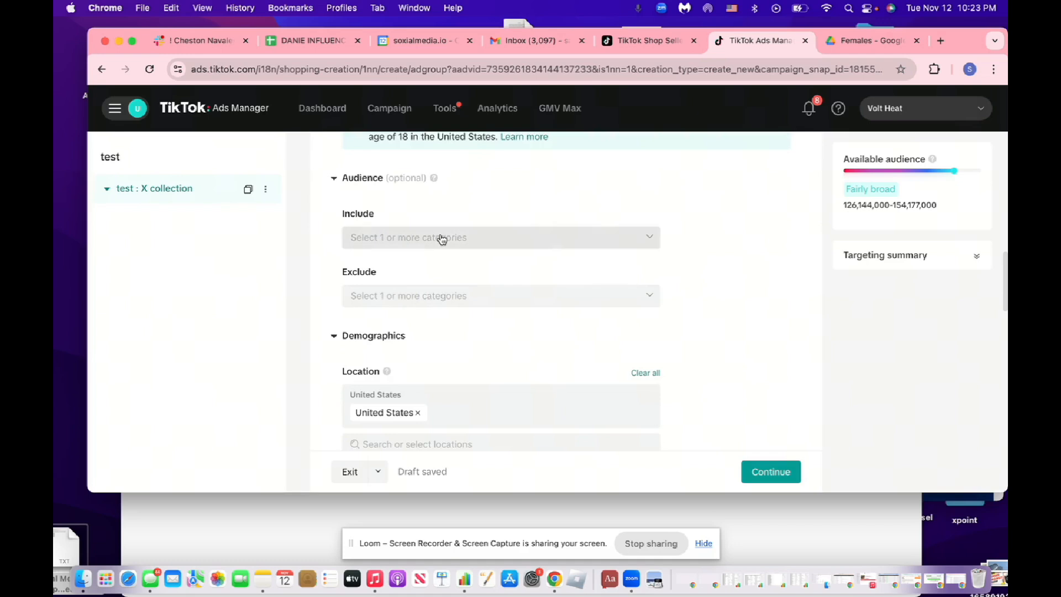
{"action": "left_click", "coordinate": [344, 185]}
{"action": "left_click", "coordinate": [344, 184]}
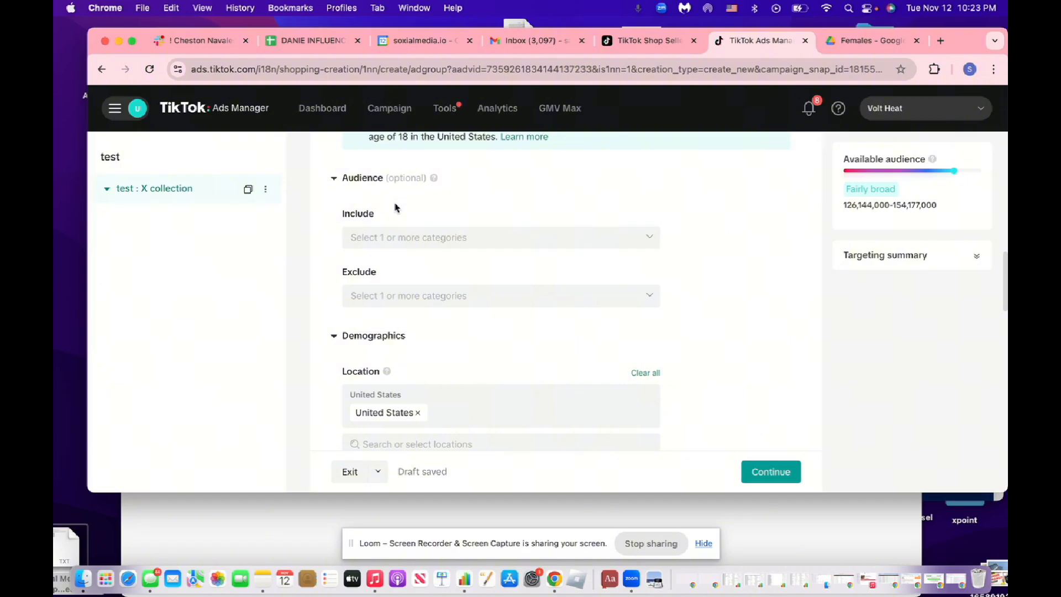
Add Wisconsin, United States as an ad group location
{"action": "left_click", "coordinate": [410, 238]}
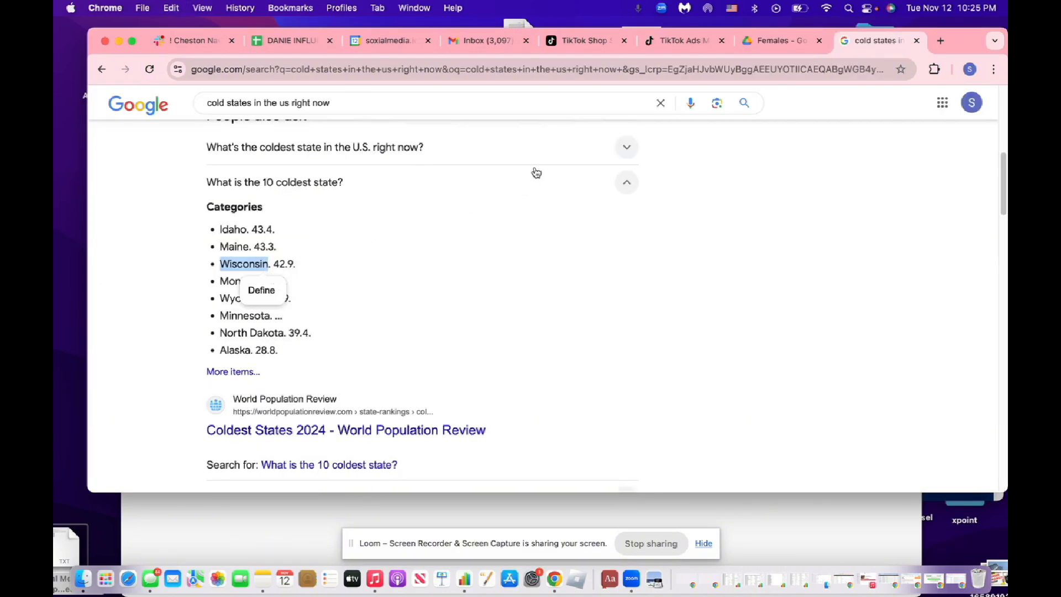
{"action": "left_click", "coordinate": [679, 41]}
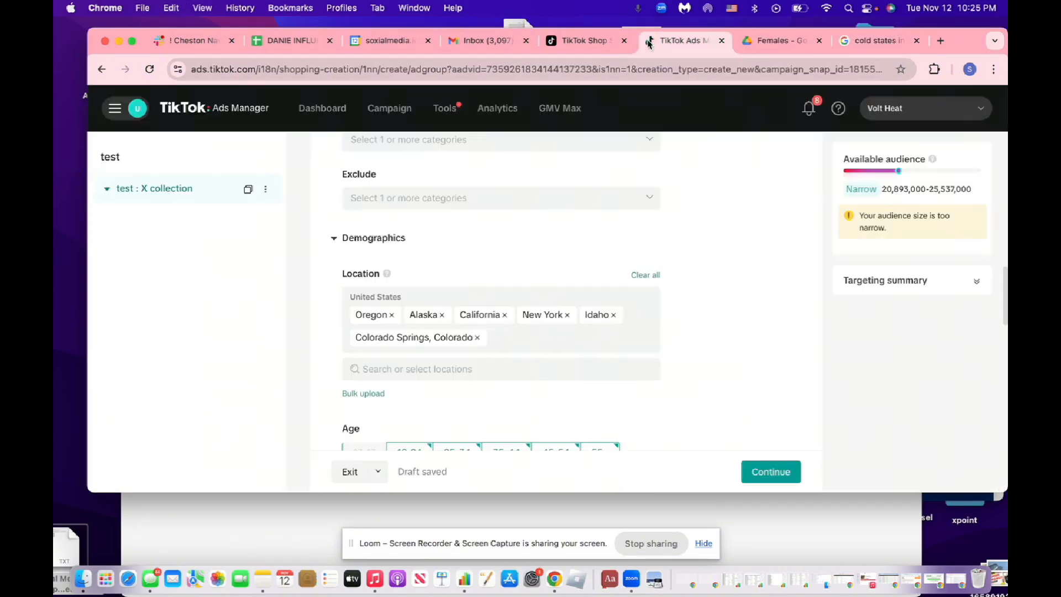
{"action": "left_click", "coordinate": [481, 369]}
{"action": "type", "text": "Wisconsin"}
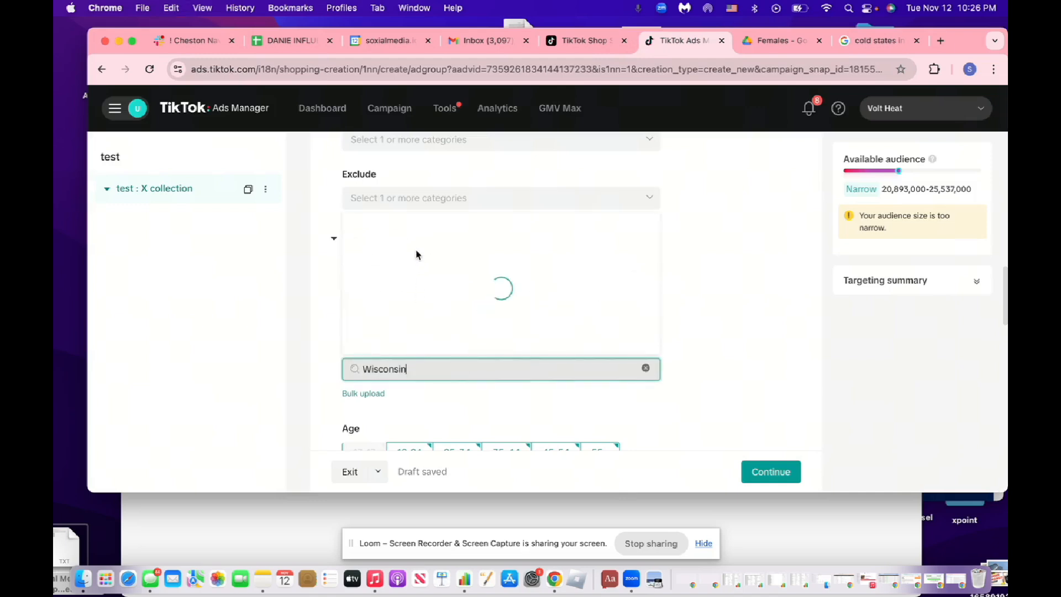
{"action": "left_click", "coordinate": [467, 226]}
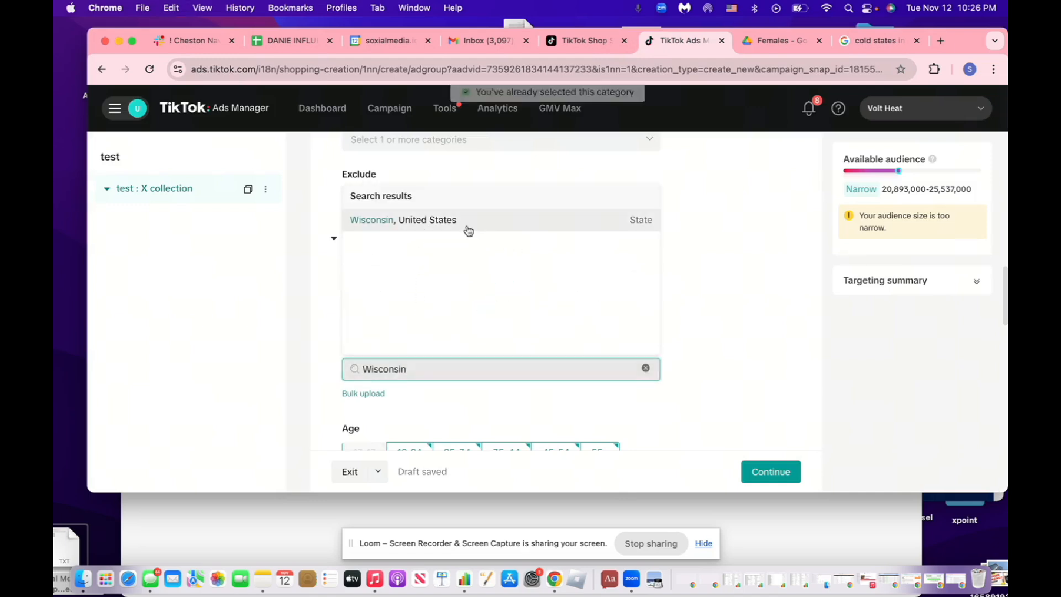
{"action": "left_click", "coordinate": [533, 407]}
Copy North Dakota from the cold states results and add it as a location
{"action": "left_click", "coordinate": [521, 372]}
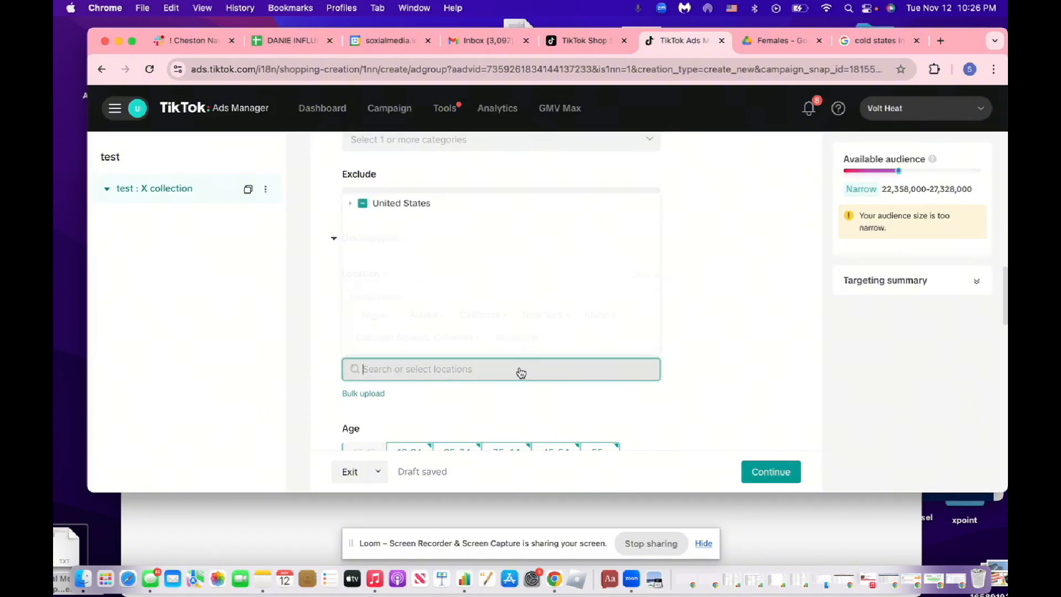
{"action": "left_click", "coordinate": [865, 47]}
{"action": "left_click_drag", "start_coordinate": [221, 333], "coordinate": [285, 333]}
{"action": "key", "text": "super+c"}
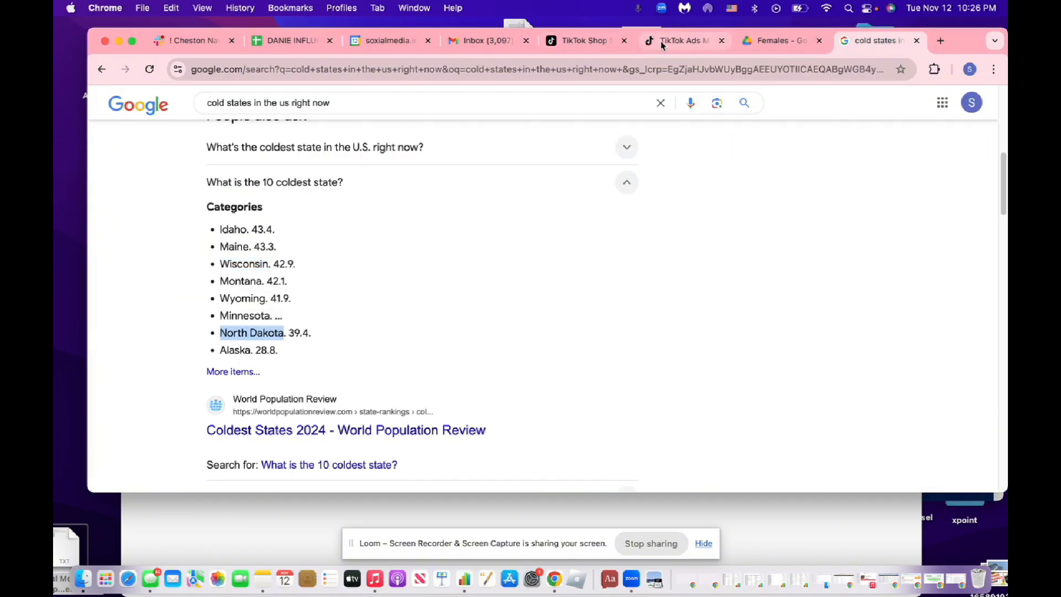
{"action": "left_click", "coordinate": [681, 40]}
{"action": "key", "text": "super+v"}
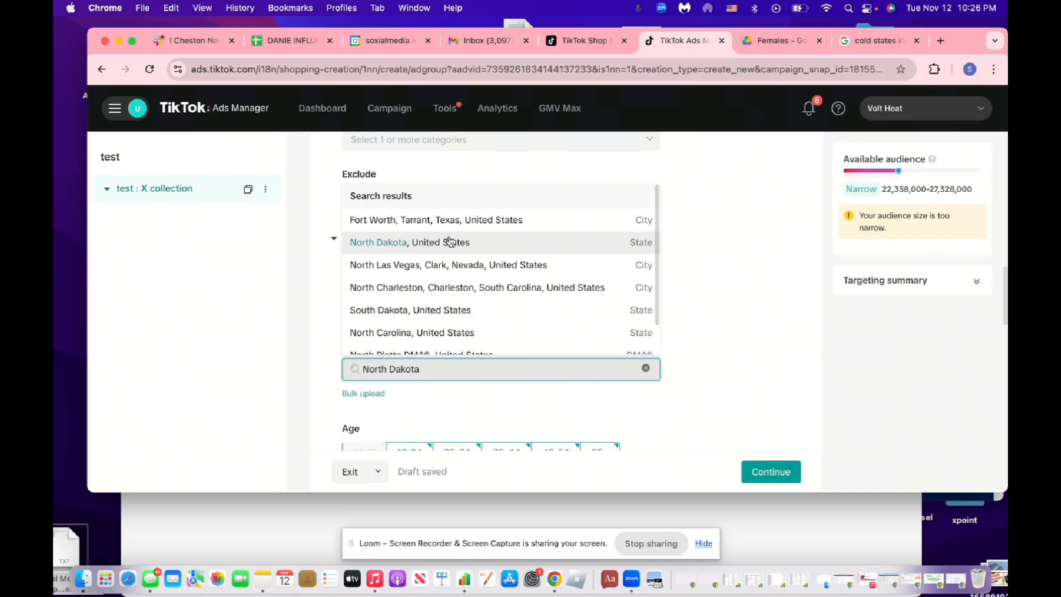
{"action": "double_click", "coordinate": [451, 241]}
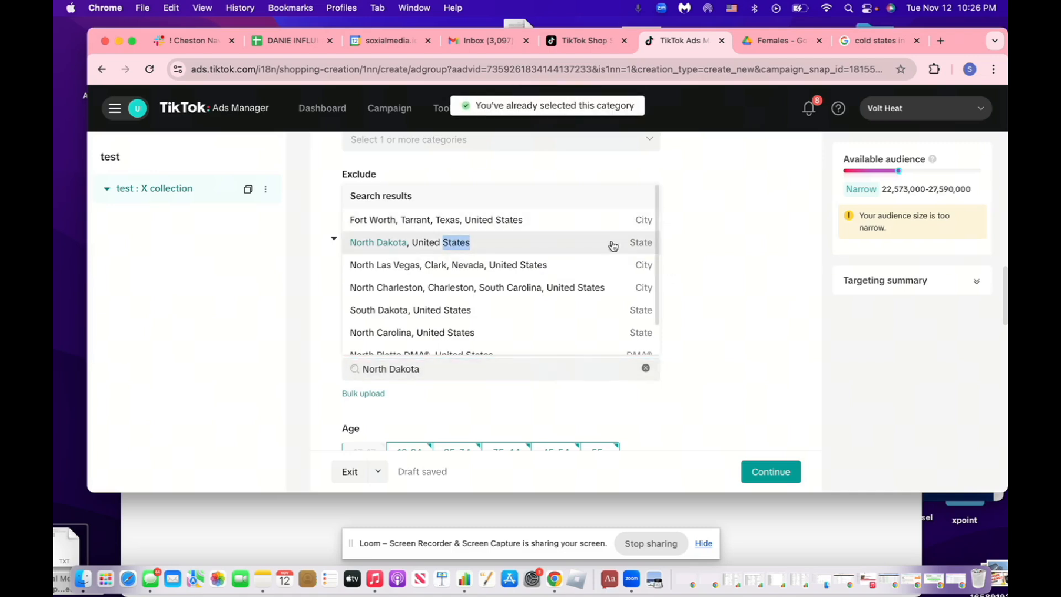
{"action": "left_click", "coordinate": [357, 242]}
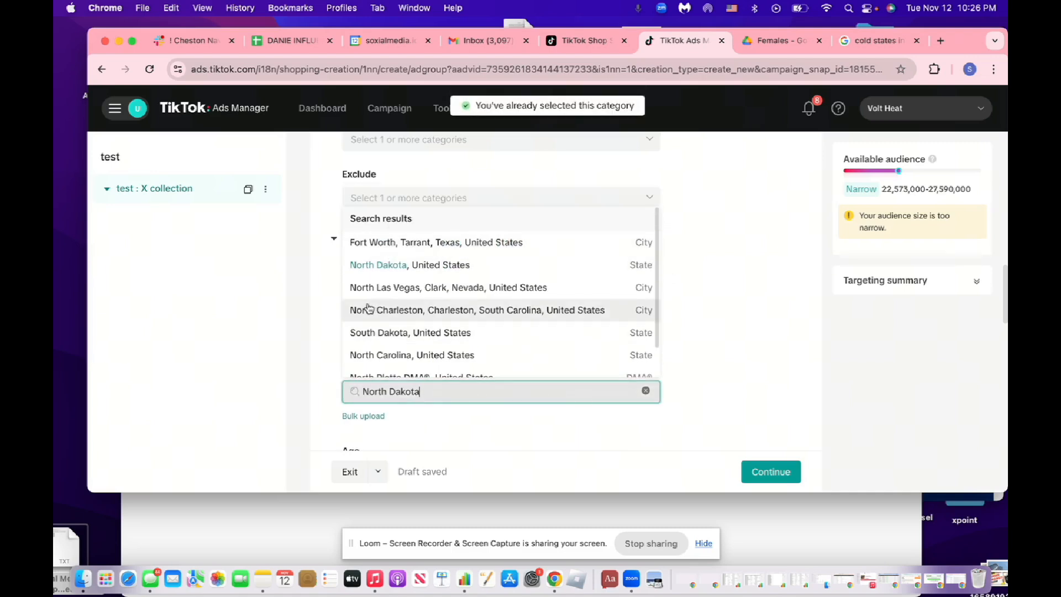
{"action": "left_click", "coordinate": [649, 199]}
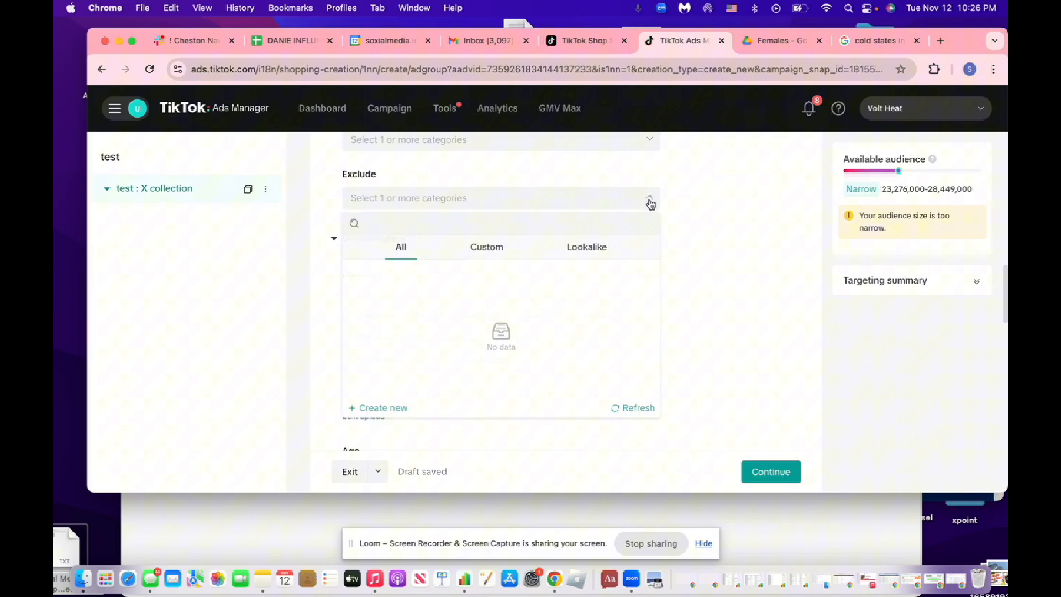
{"action": "left_click", "coordinate": [678, 255]}
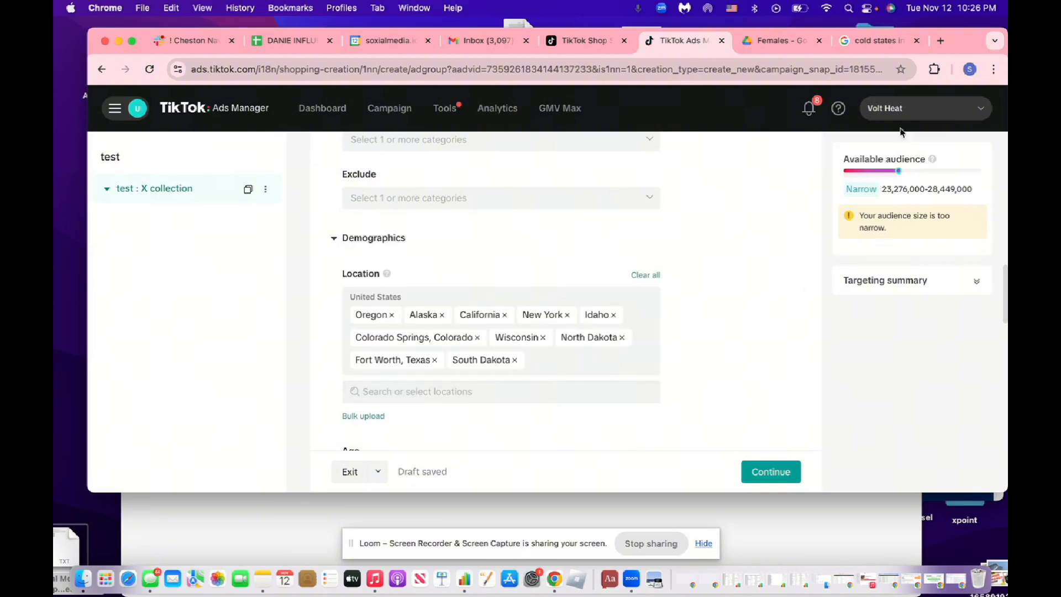
Pick Wyoming from the cold states list and search locations for 'canad'
{"action": "left_click", "coordinate": [878, 41]}
{"action": "double_click", "coordinate": [243, 298]}
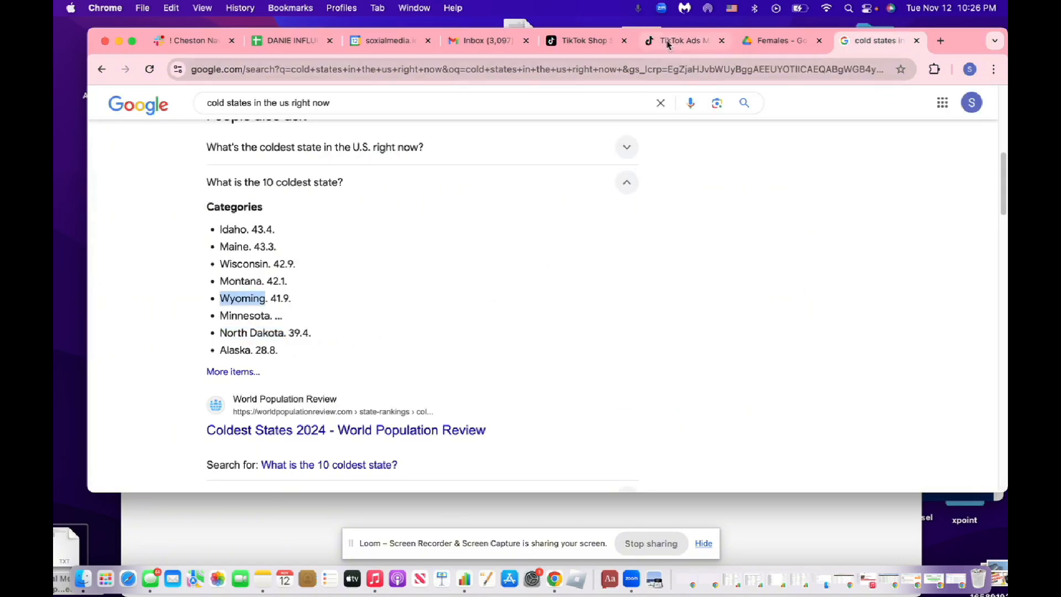
{"action": "left_click", "coordinate": [666, 43]}
{"action": "type", "text": "canada"}
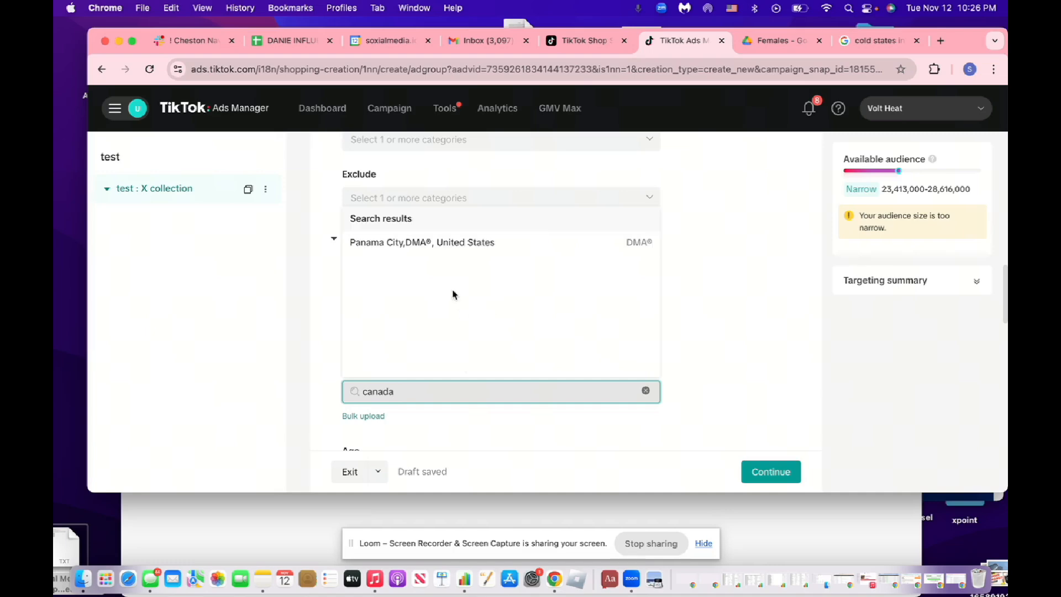
{"action": "scroll", "coordinate": [434, 367], "scroll_direction": "up", "scroll_amount": 5}
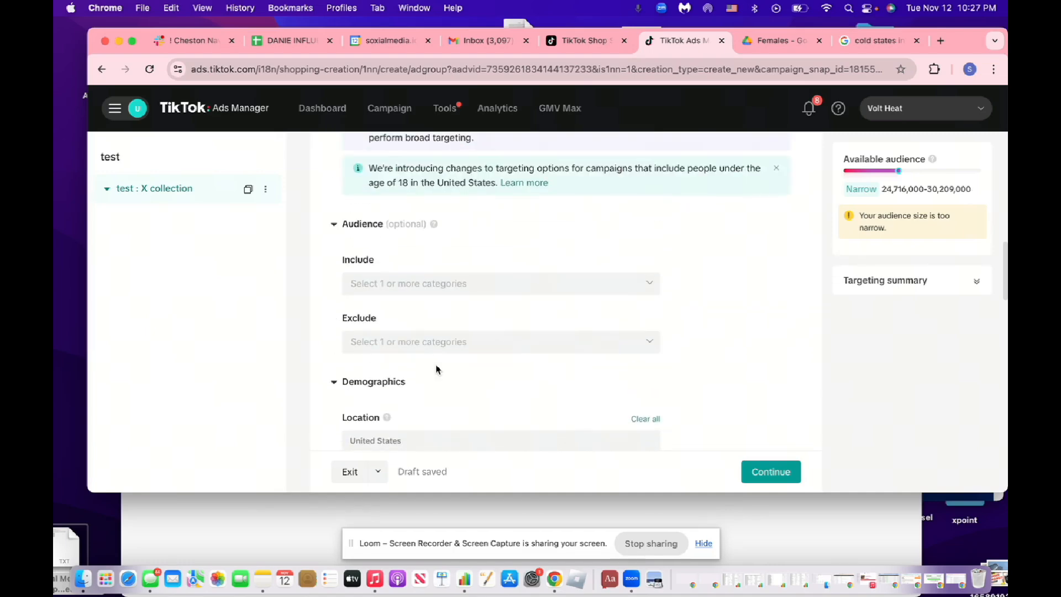
{"action": "scroll", "coordinate": [437, 369], "scroll_direction": "up", "scroll_amount": 3}
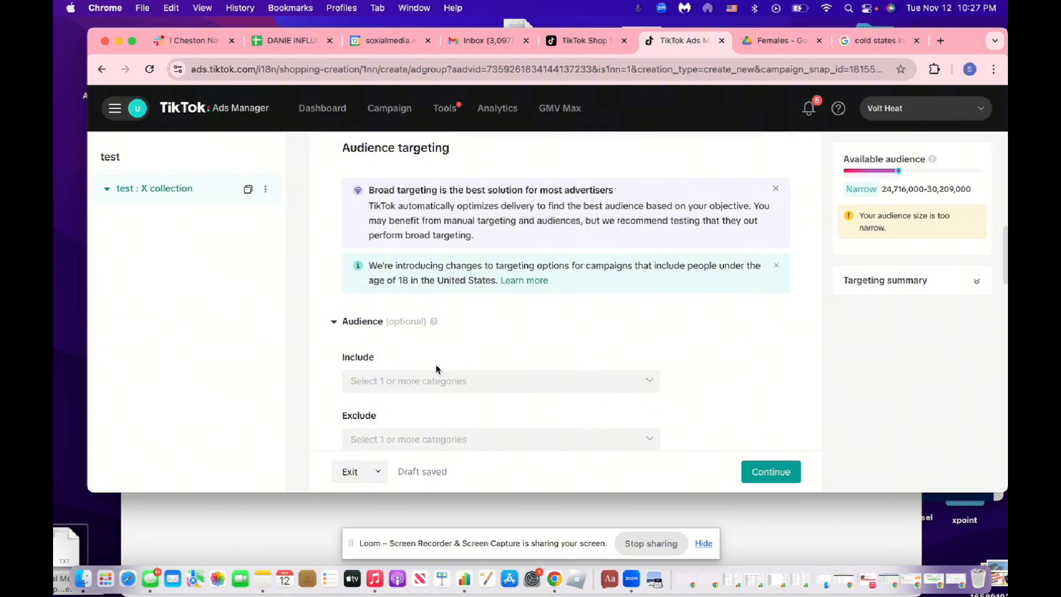
{"action": "scroll", "coordinate": [436, 370], "scroll_direction": "up", "scroll_amount": 2}
{"action": "scroll", "coordinate": [436, 369], "scroll_direction": "down", "scroll_amount": 6}
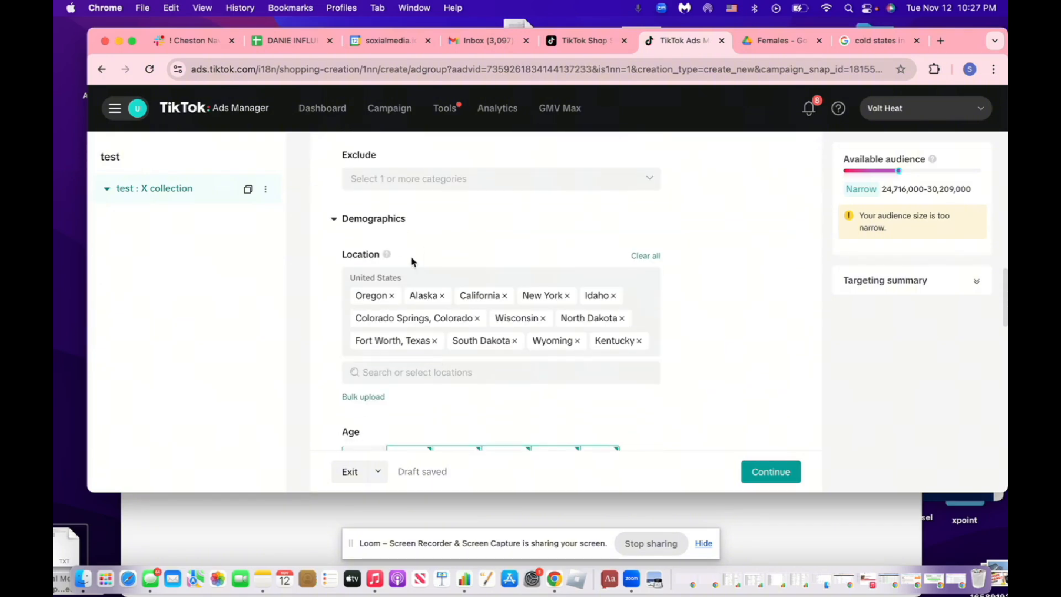
{"action": "scroll", "coordinate": [479, 329], "scroll_direction": "down", "scroll_amount": 3}
Deselect the 18-24, 25-34, 35-44 and 45-54 age groups, leaving only 55+
{"action": "scroll", "coordinate": [446, 315], "scroll_direction": "down", "scroll_amount": 3}
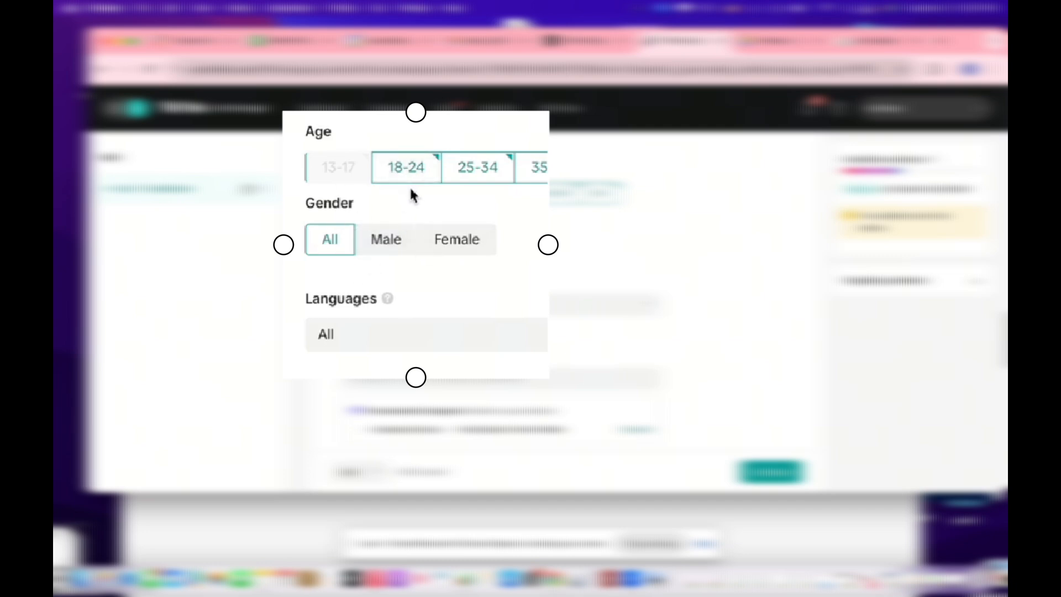
{"action": "left_click", "coordinate": [421, 175]}
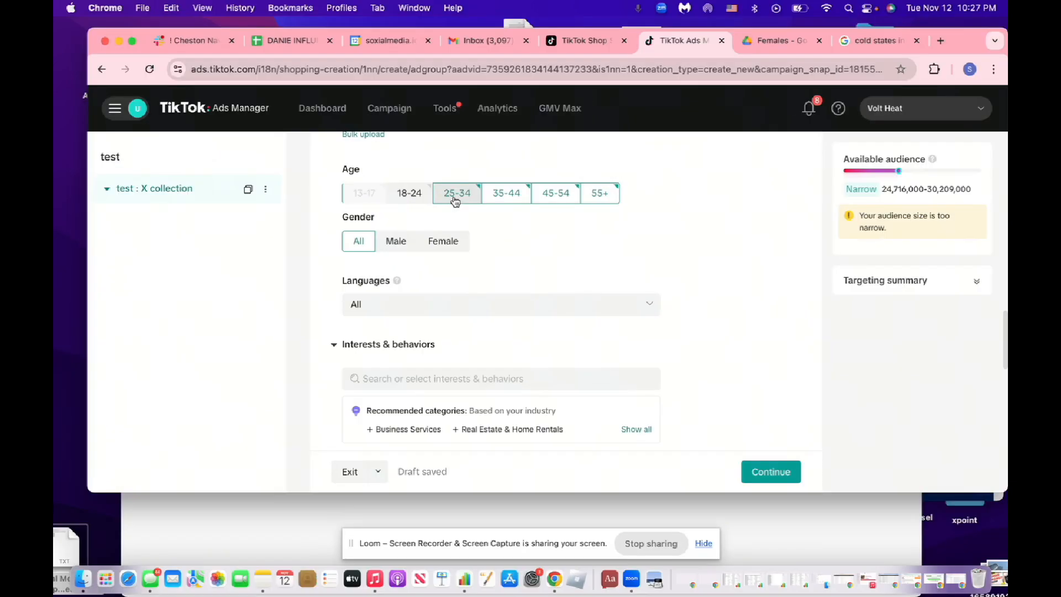
{"action": "left_click", "coordinate": [458, 195]}
{"action": "left_click", "coordinate": [509, 202]}
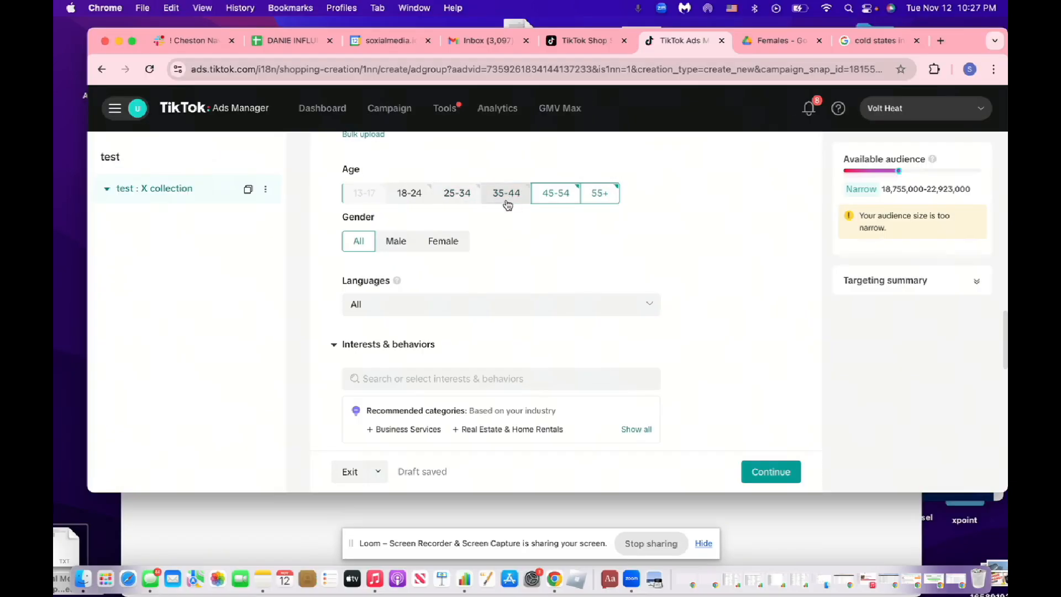
{"action": "left_click", "coordinate": [555, 195]}
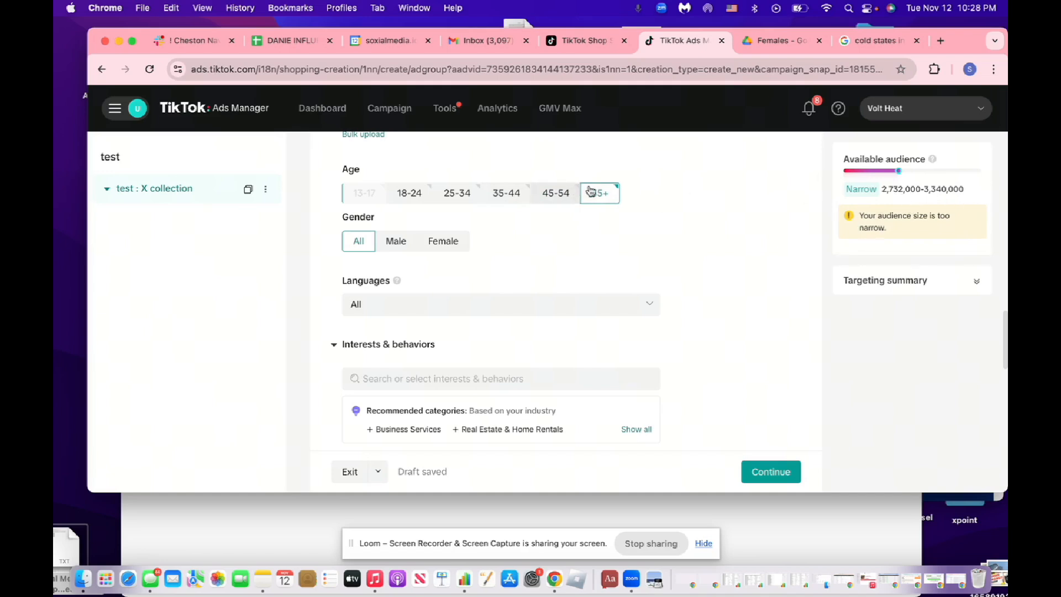
Reselect the 45-54, 35-44, 25-34 and 18-24 age groups and show interest categories
{"action": "left_click", "coordinate": [555, 193]}
{"action": "left_click", "coordinate": [506, 193]}
{"action": "left_click", "coordinate": [457, 193]}
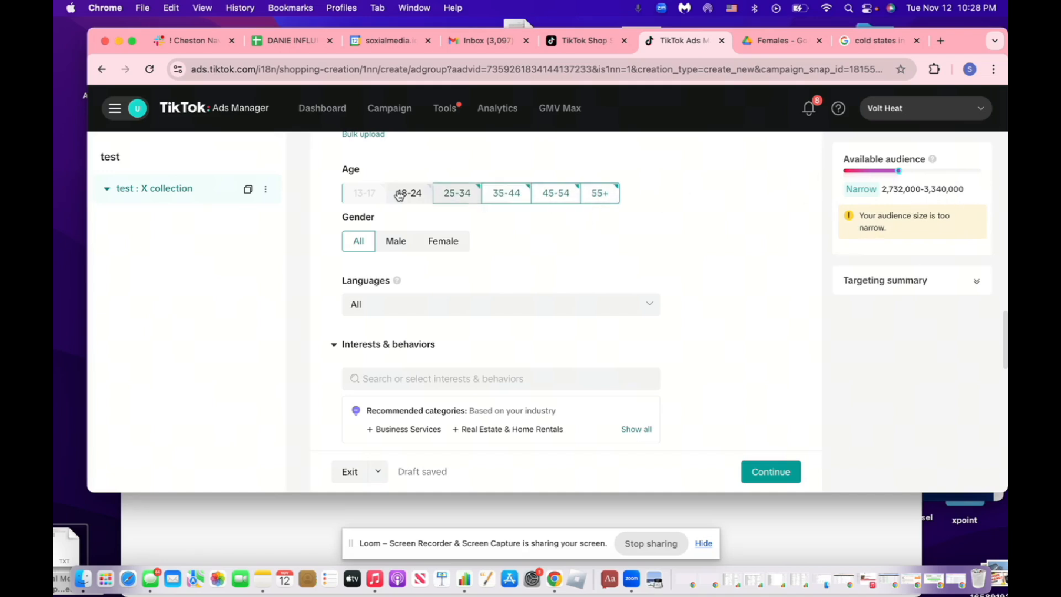
{"action": "left_click", "coordinate": [399, 193]}
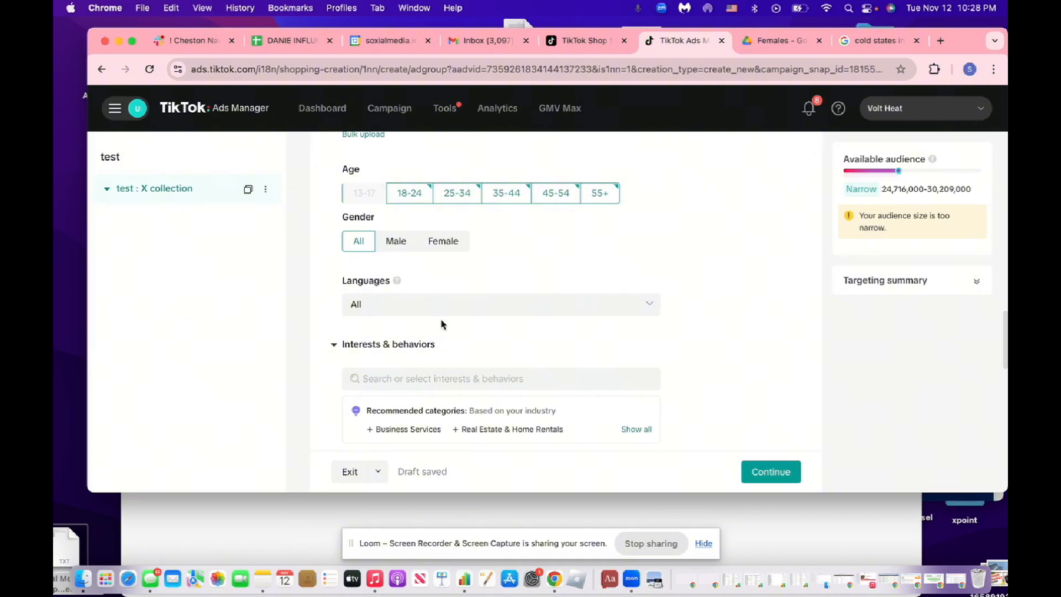
{"action": "scroll", "coordinate": [453, 310], "scroll_direction": "down", "scroll_amount": 3}
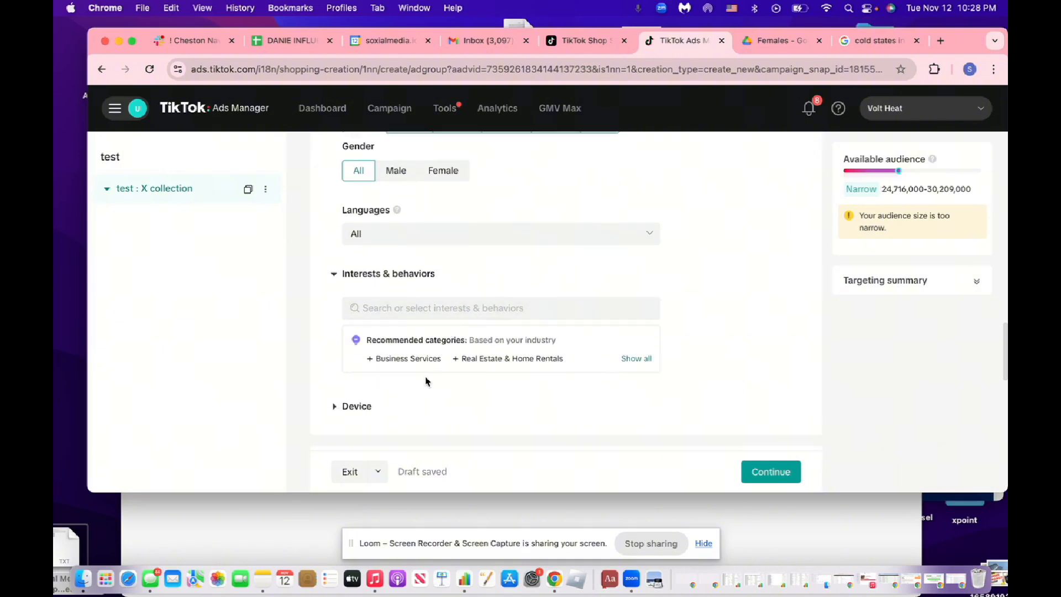
{"action": "left_click", "coordinate": [436, 314]}
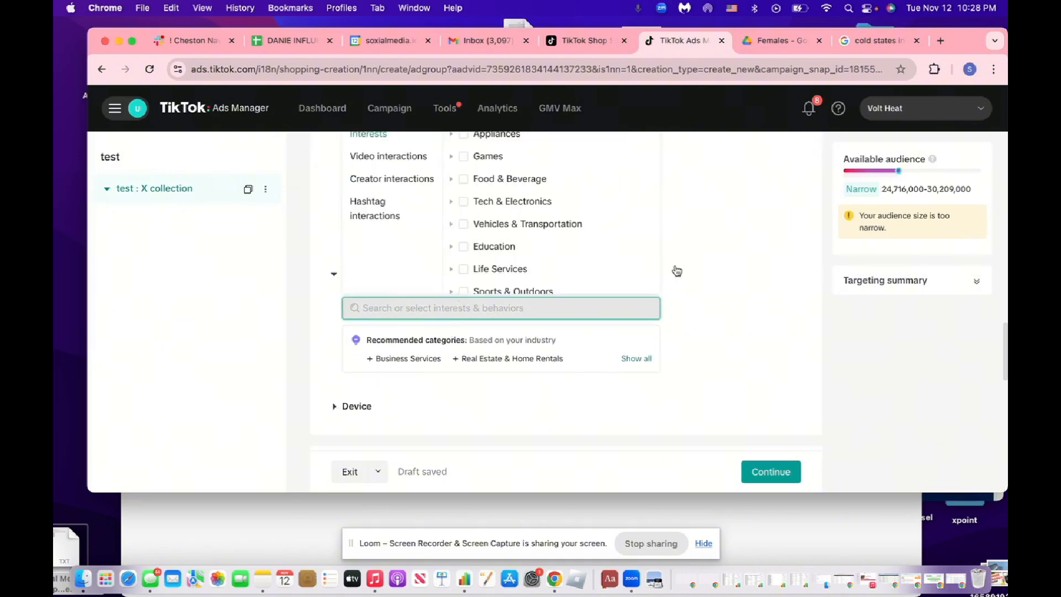
{"action": "scroll", "coordinate": [677, 276], "scroll_direction": "up", "scroll_amount": 5}
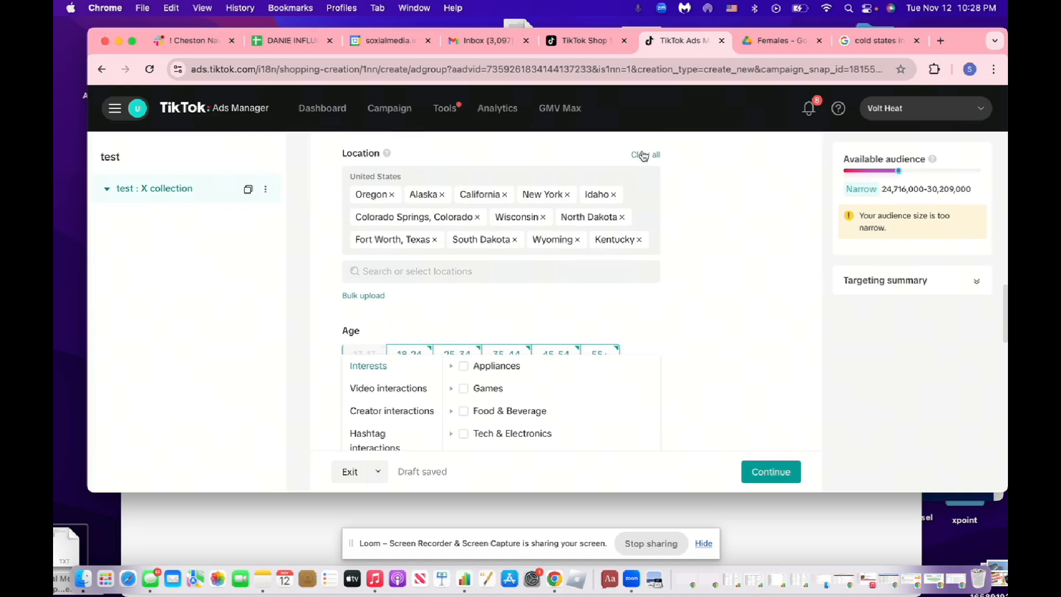
Clear all the state locations and target the whole United States instead
{"action": "left_click", "coordinate": [644, 155]}
{"action": "left_click", "coordinate": [475, 178]}
{"action": "left_click", "coordinate": [468, 200]}
{"action": "left_click", "coordinate": [699, 305]}
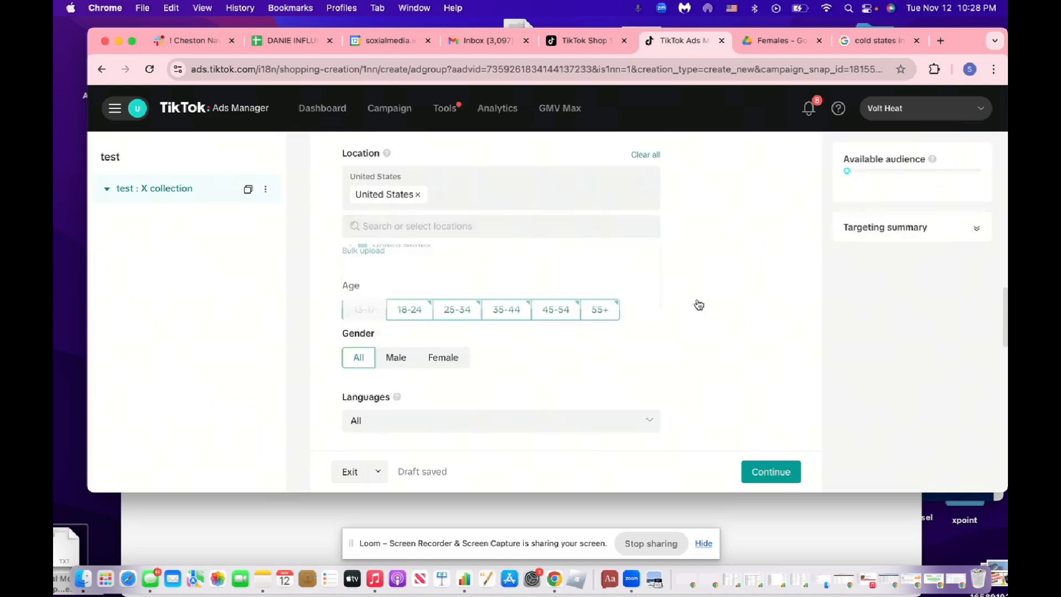
{"action": "scroll", "coordinate": [495, 362], "scroll_direction": "down", "scroll_amount": 5}
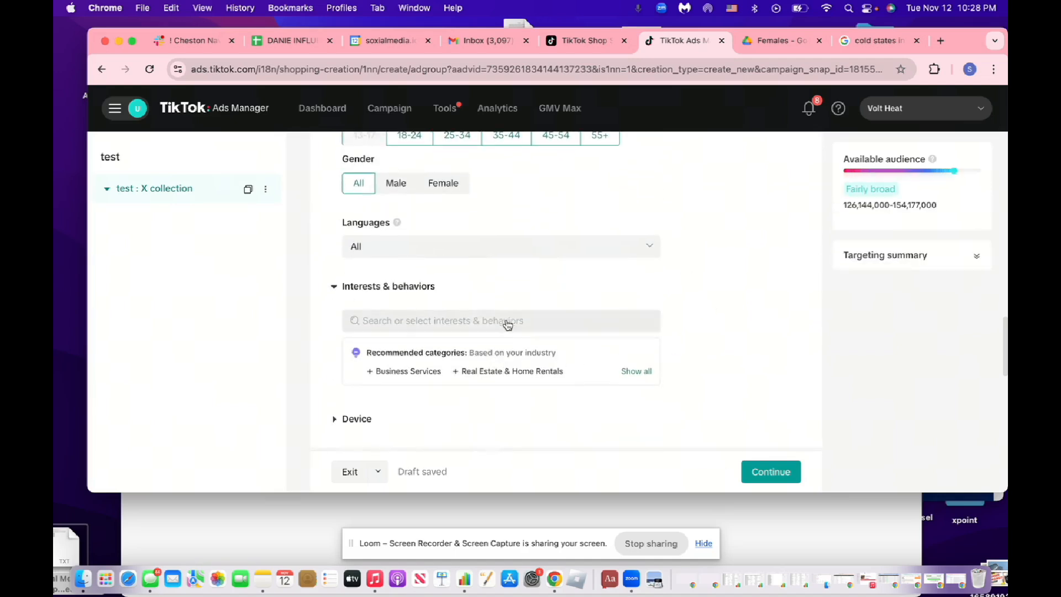
{"action": "scroll", "coordinate": [508, 325], "scroll_direction": "down", "scroll_amount": 3}
{"action": "scroll", "coordinate": [488, 249], "scroll_direction": "up", "scroll_amount": 2}
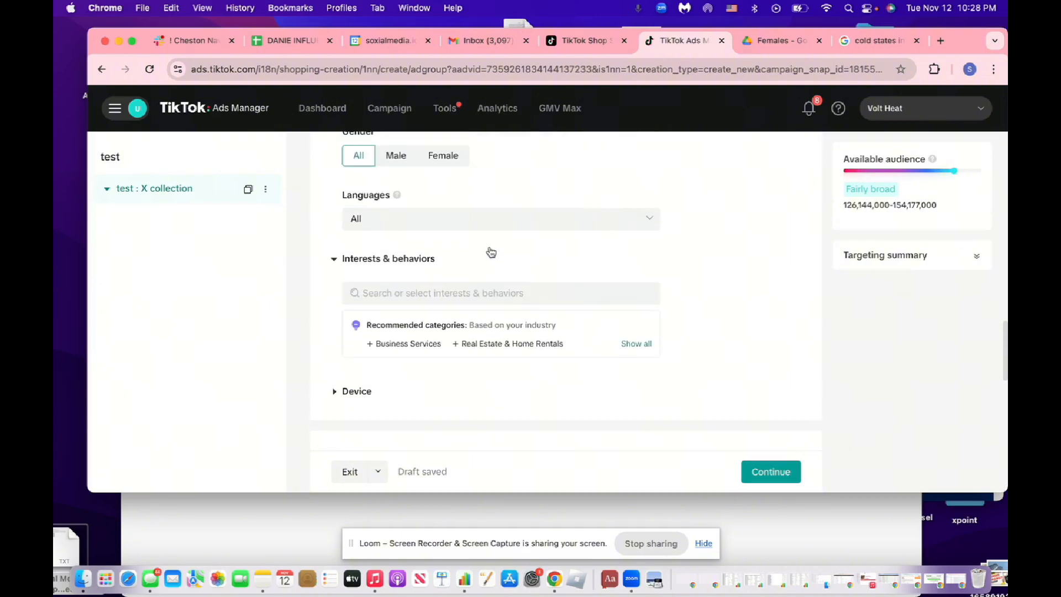
{"action": "scroll", "coordinate": [492, 253], "scroll_direction": "up", "scroll_amount": 5}
{"action": "scroll", "coordinate": [488, 280], "scroll_direction": "down", "scroll_amount": 2}
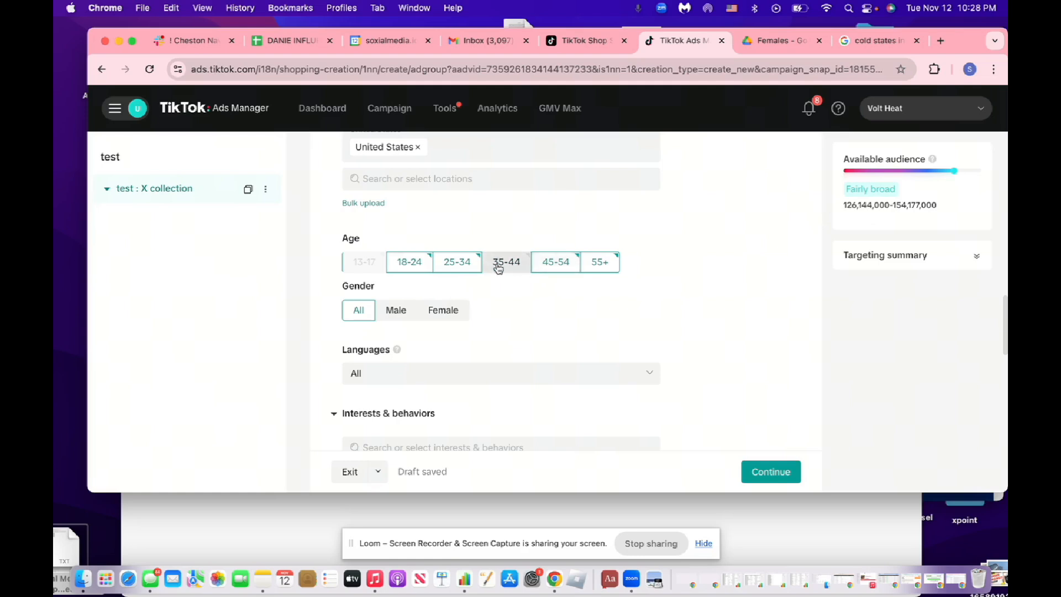
{"action": "scroll", "coordinate": [498, 262], "scroll_direction": "down", "scroll_amount": 2}
Target males only, with Food & Beverage, Life Services, Sports & Outdoors and Household Products interests
{"action": "left_click", "coordinate": [392, 203]}
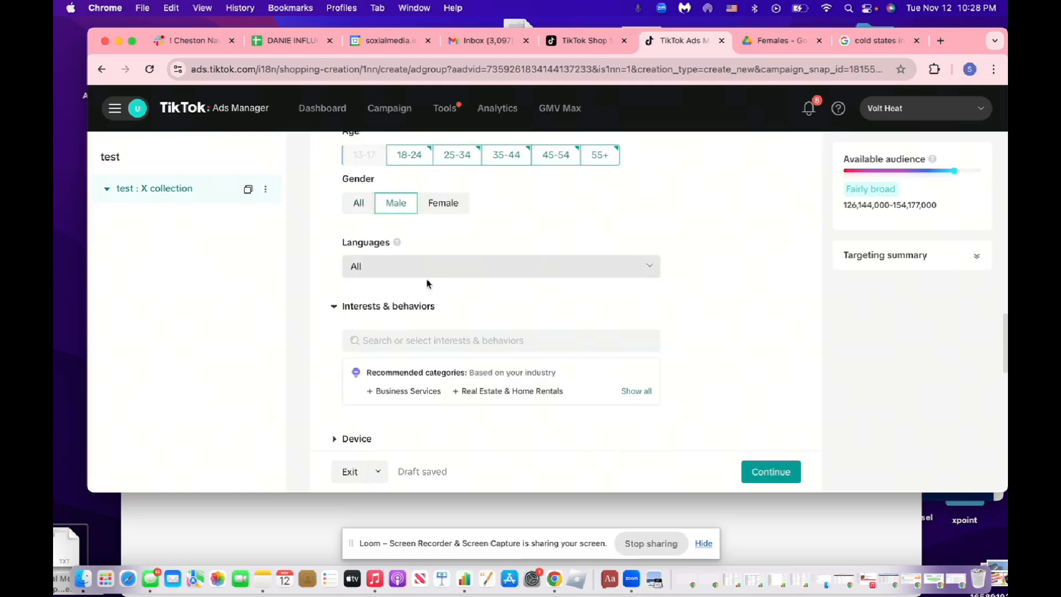
{"action": "left_click", "coordinate": [470, 340]}
{"action": "left_click", "coordinate": [465, 215]}
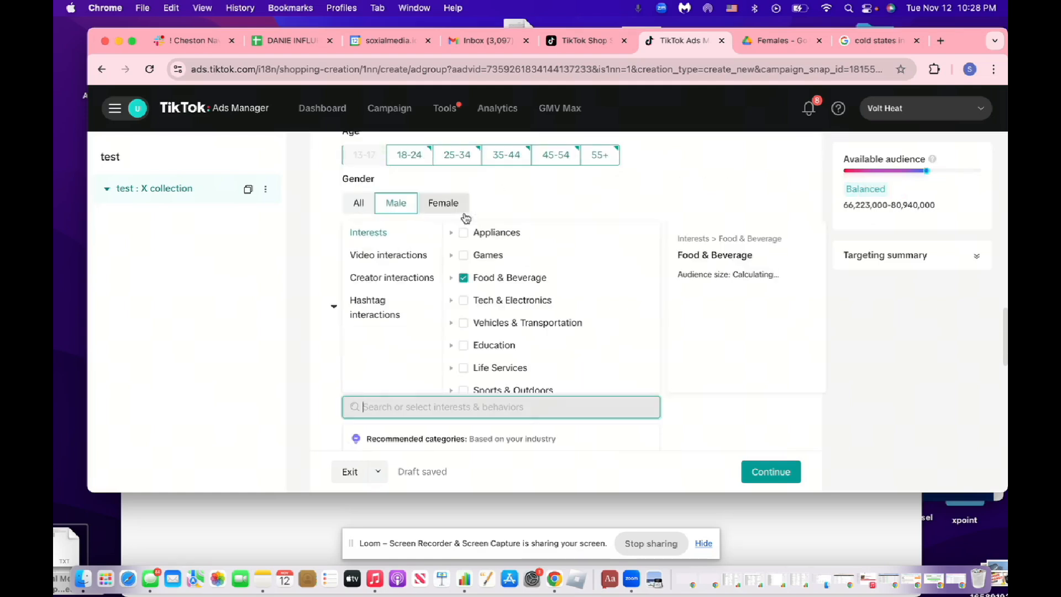
{"action": "scroll", "coordinate": [463, 299], "scroll_direction": "down", "scroll_amount": 2}
{"action": "left_click", "coordinate": [441, 271]}
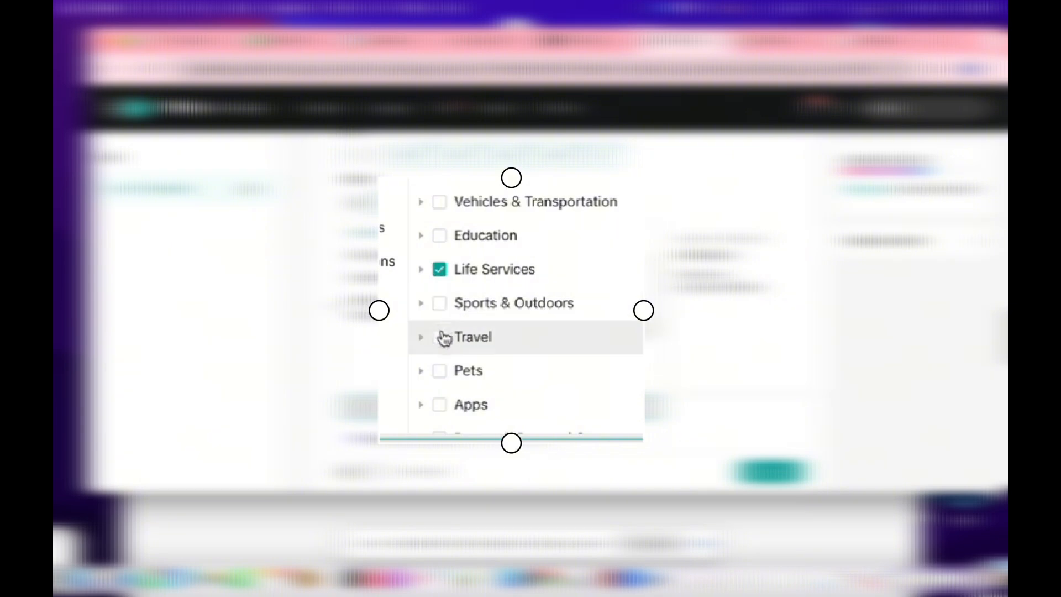
{"action": "left_click", "coordinate": [442, 305]}
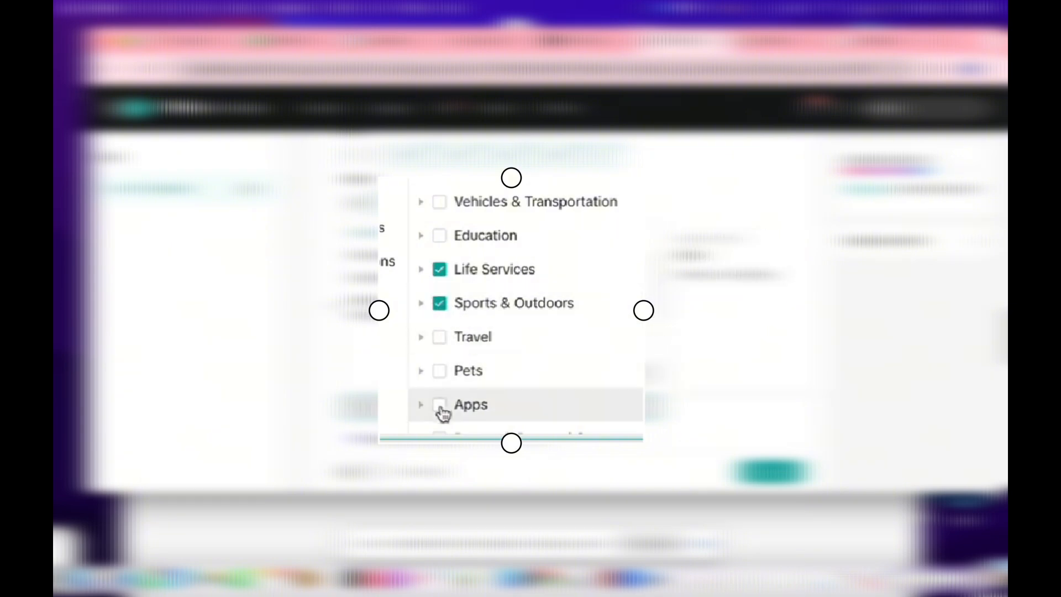
{"action": "scroll", "coordinate": [445, 309], "scroll_direction": "down", "scroll_amount": 5}
{"action": "left_click", "coordinate": [439, 239]}
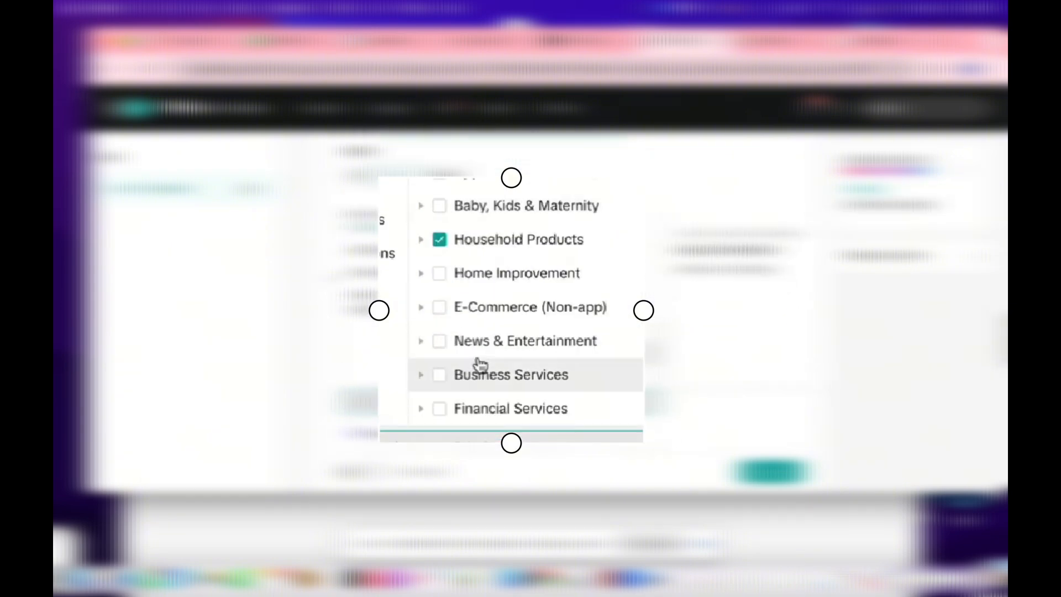
{"action": "scroll", "coordinate": [442, 309], "scroll_direction": "down", "scroll_amount": 5}
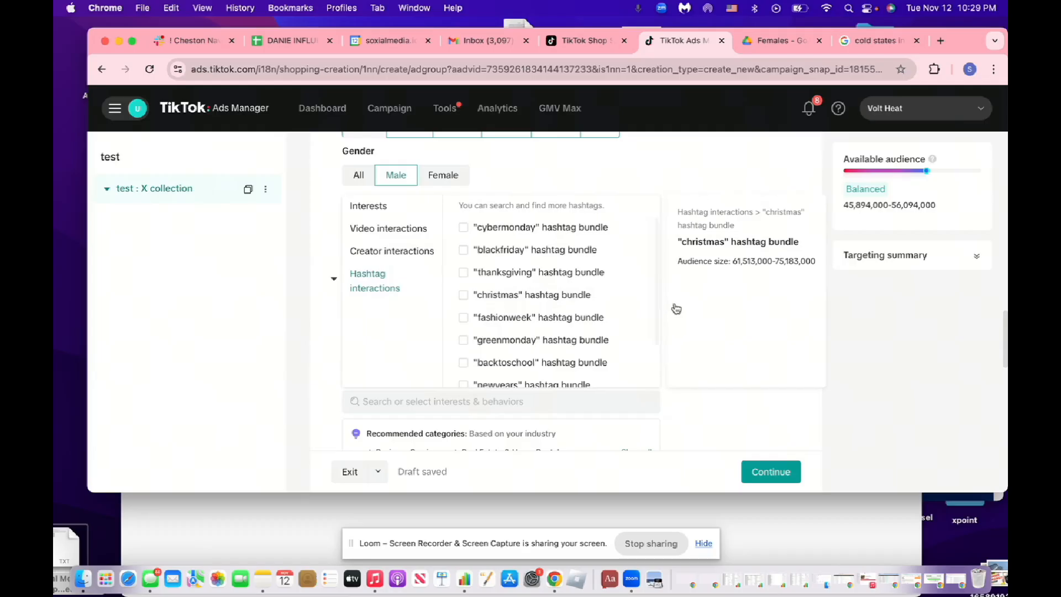
{"action": "left_click", "coordinate": [691, 357]}
{"action": "scroll", "coordinate": [675, 339], "scroll_direction": "up", "scroll_amount": 8}
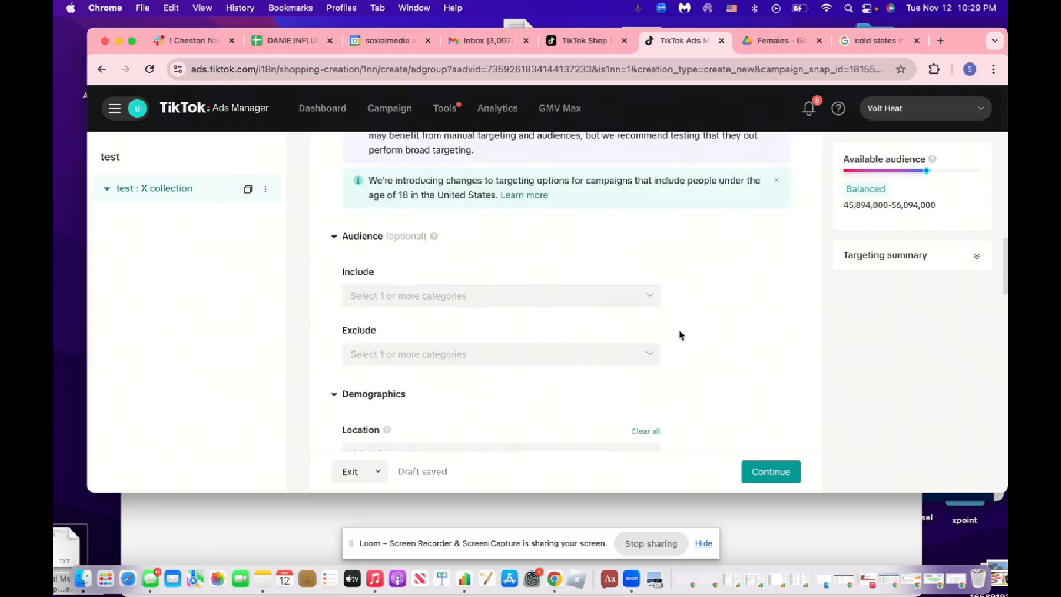
{"action": "scroll", "coordinate": [678, 337], "scroll_direction": "down", "scroll_amount": 4}
{"action": "scroll", "coordinate": [644, 329], "scroll_direction": "up", "scroll_amount": 2}
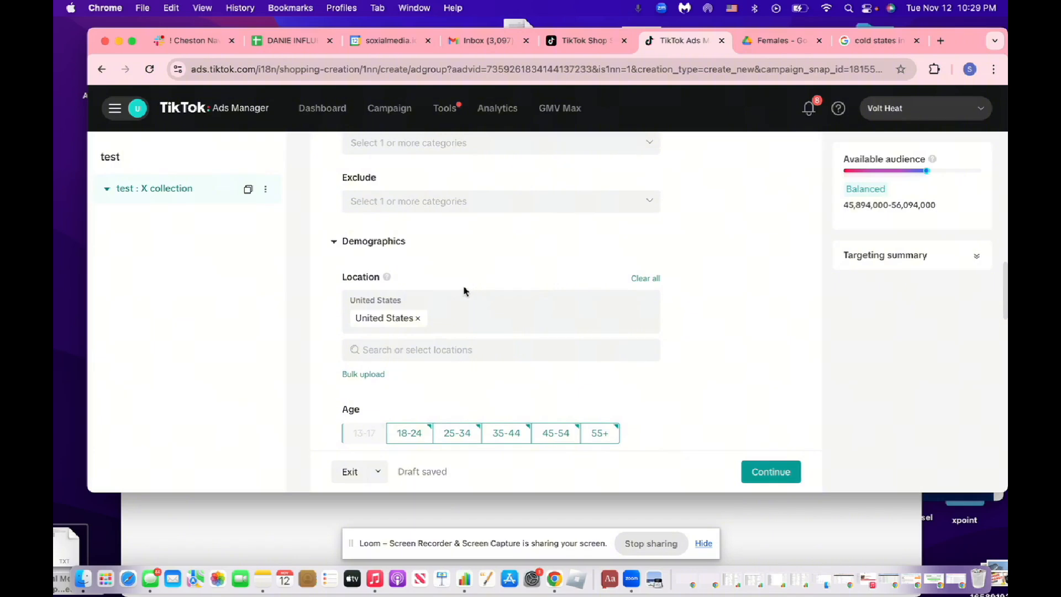
{"action": "scroll", "coordinate": [426, 293], "scroll_direction": "down", "scroll_amount": 2}
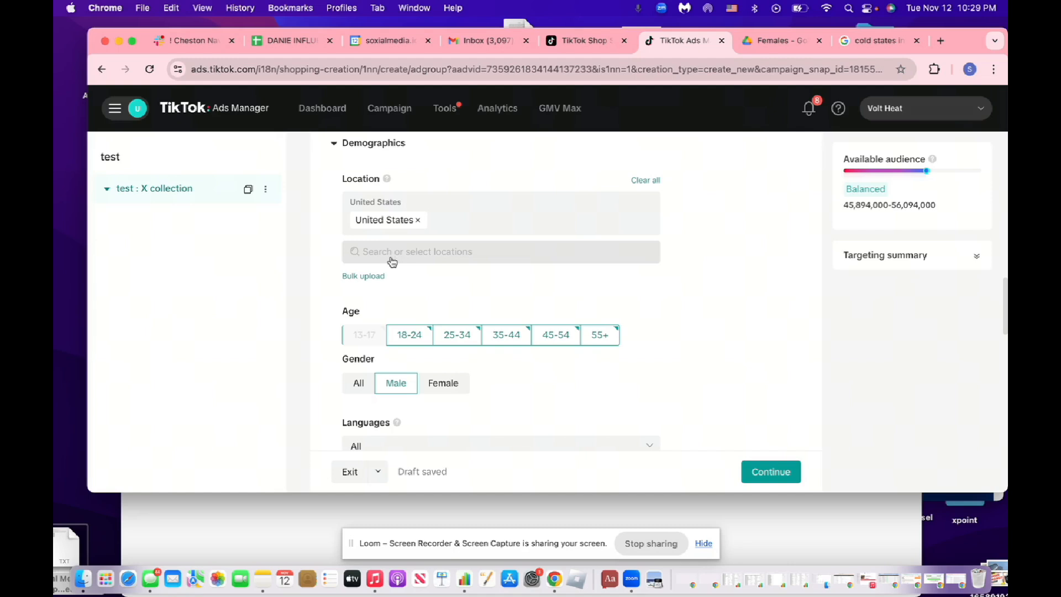
{"action": "scroll", "coordinate": [418, 248], "scroll_direction": "down", "scroll_amount": 2}
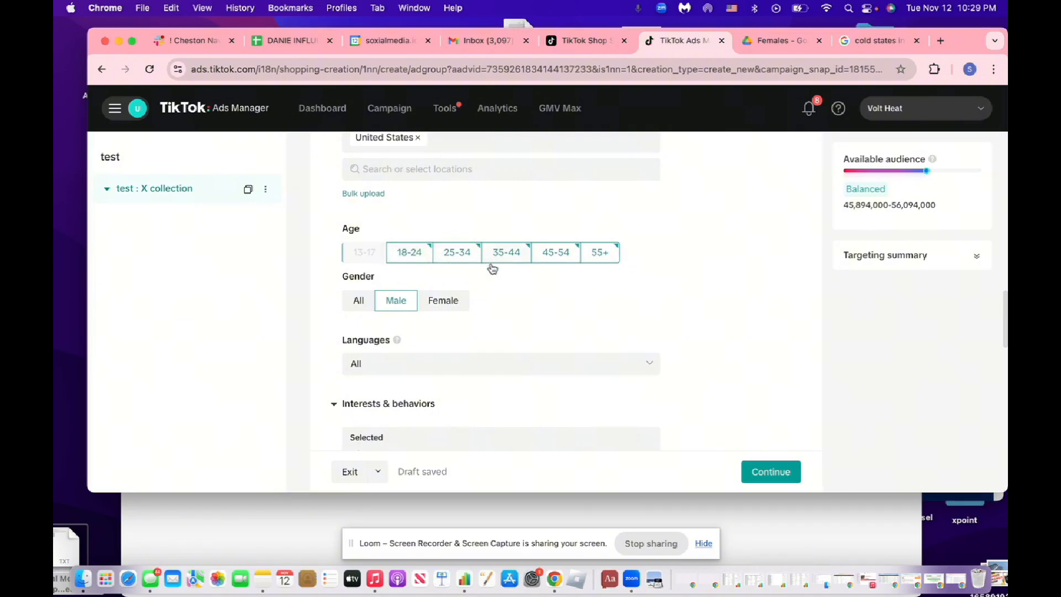
{"action": "scroll", "coordinate": [528, 339], "scroll_direction": "down", "scroll_amount": 2}
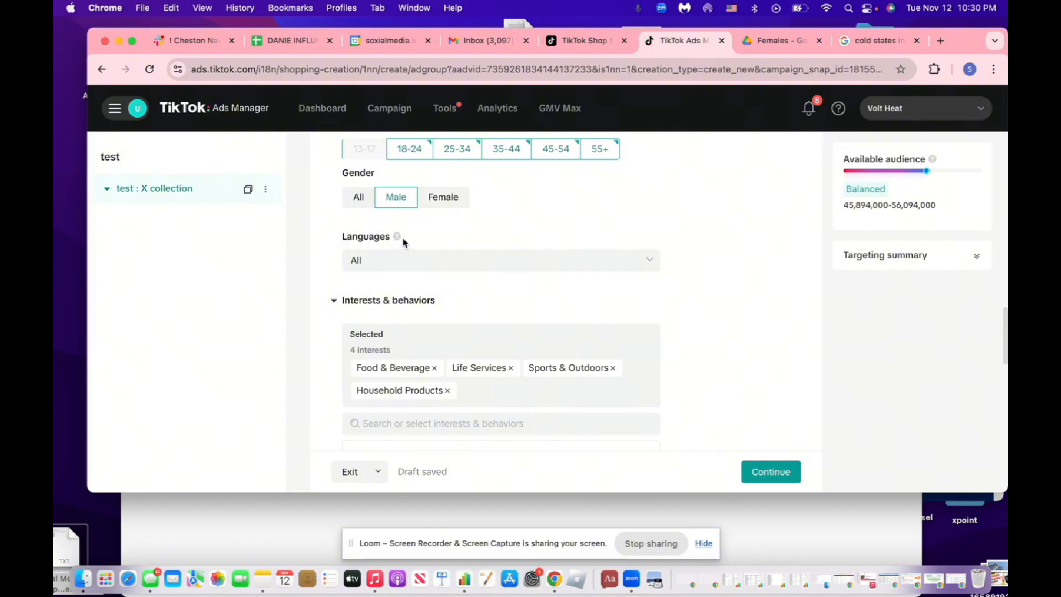
Make English the ad group's only audience language, narrowing the estimated audience to about 41–50 million
{"action": "left_click", "coordinate": [431, 261]}
{"action": "scroll", "coordinate": [435, 365], "scroll_direction": "down", "scroll_amount": 10}
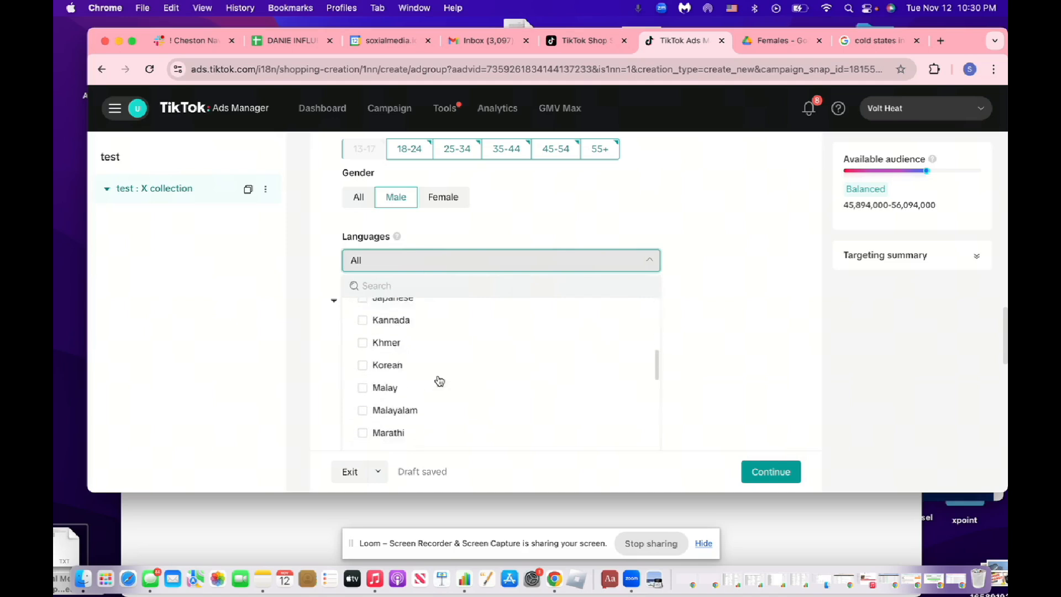
{"action": "scroll", "coordinate": [413, 402], "scroll_direction": "up", "scroll_amount": 10}
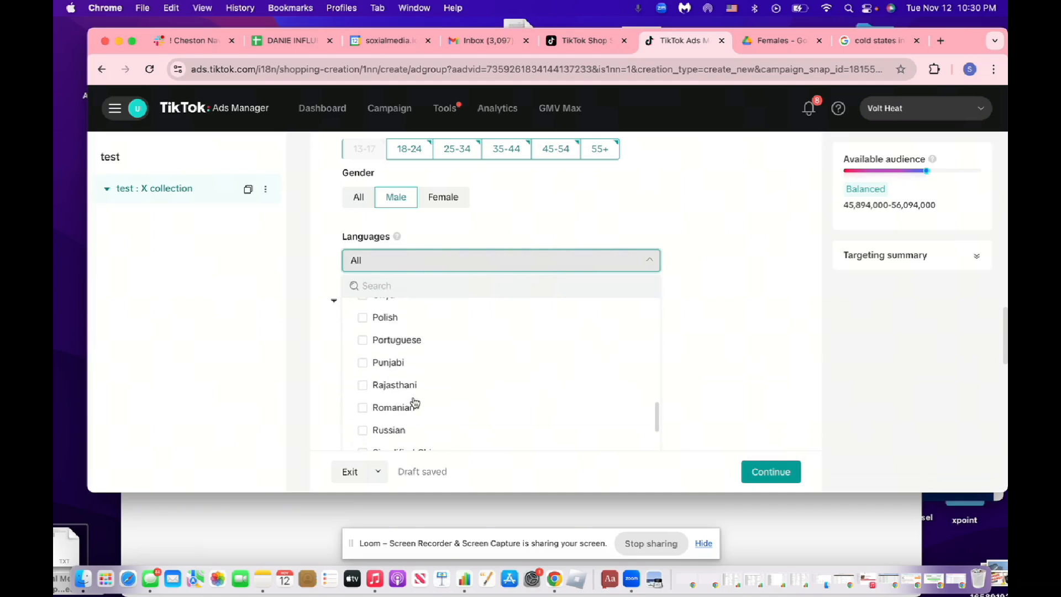
{"action": "scroll", "coordinate": [415, 402], "scroll_direction": "up", "scroll_amount": 10}
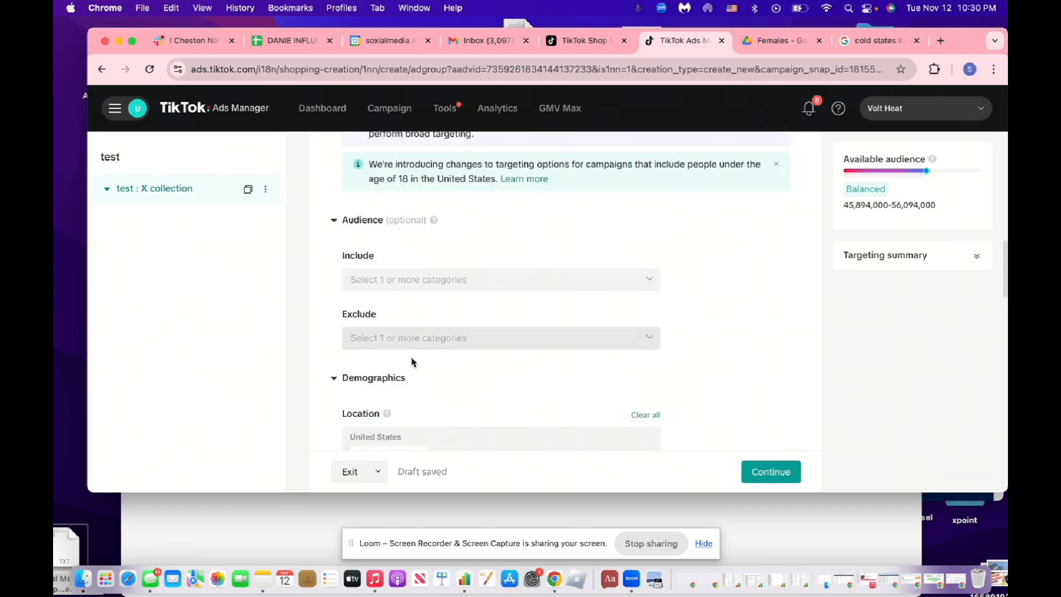
{"action": "scroll", "coordinate": [413, 363], "scroll_direction": "down", "scroll_amount": 5}
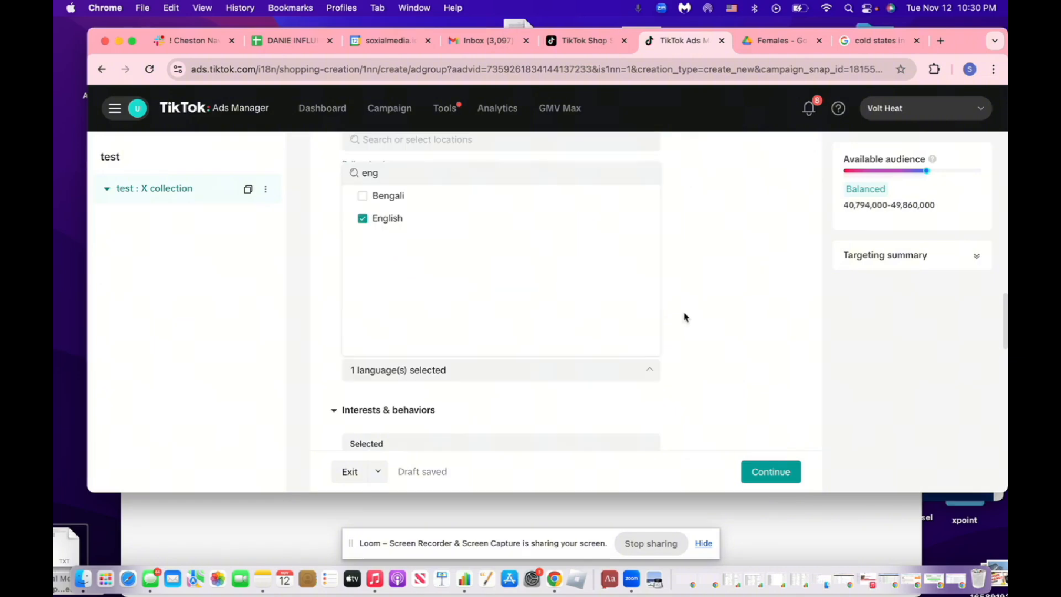
{"action": "left_click", "coordinate": [685, 318]}
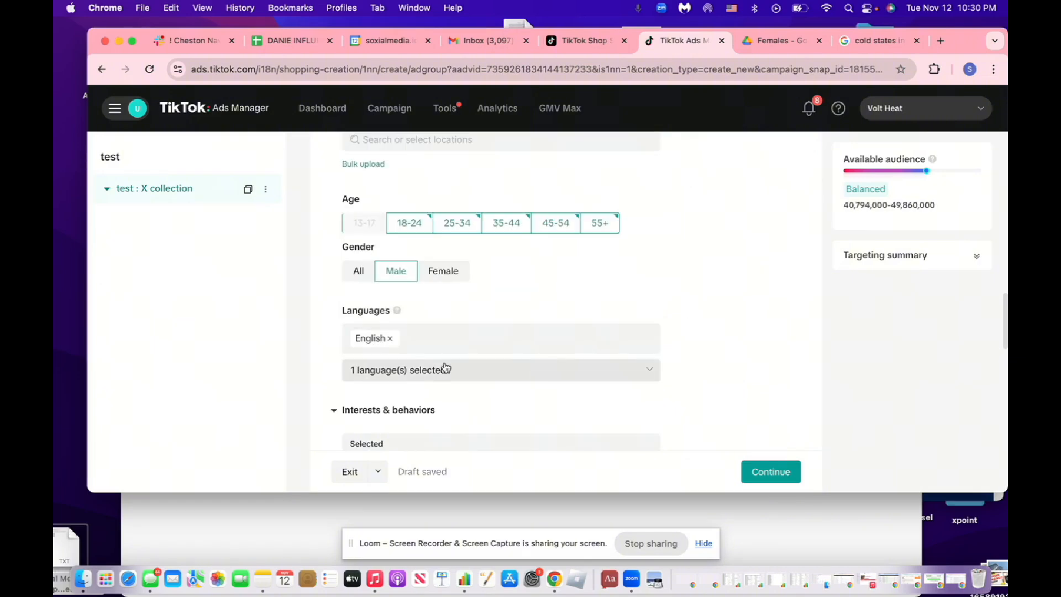
{"action": "scroll", "coordinate": [505, 367], "scroll_direction": "down", "scroll_amount": 1}
{"action": "scroll", "coordinate": [505, 367], "scroll_direction": "down", "scroll_amount": 5}
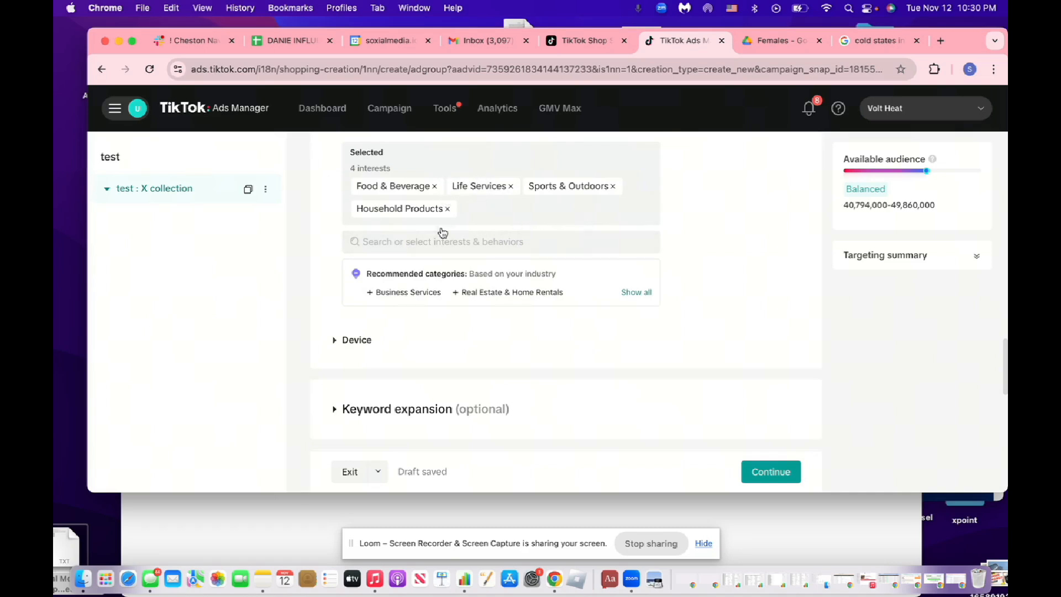
{"action": "left_click", "coordinate": [403, 243]}
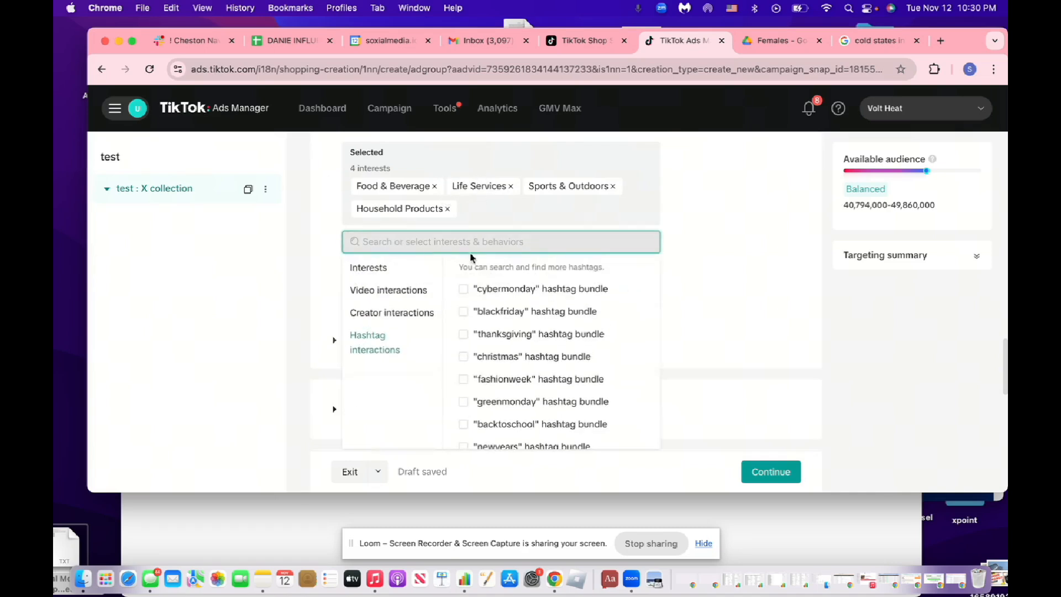
{"action": "left_click", "coordinate": [368, 269]}
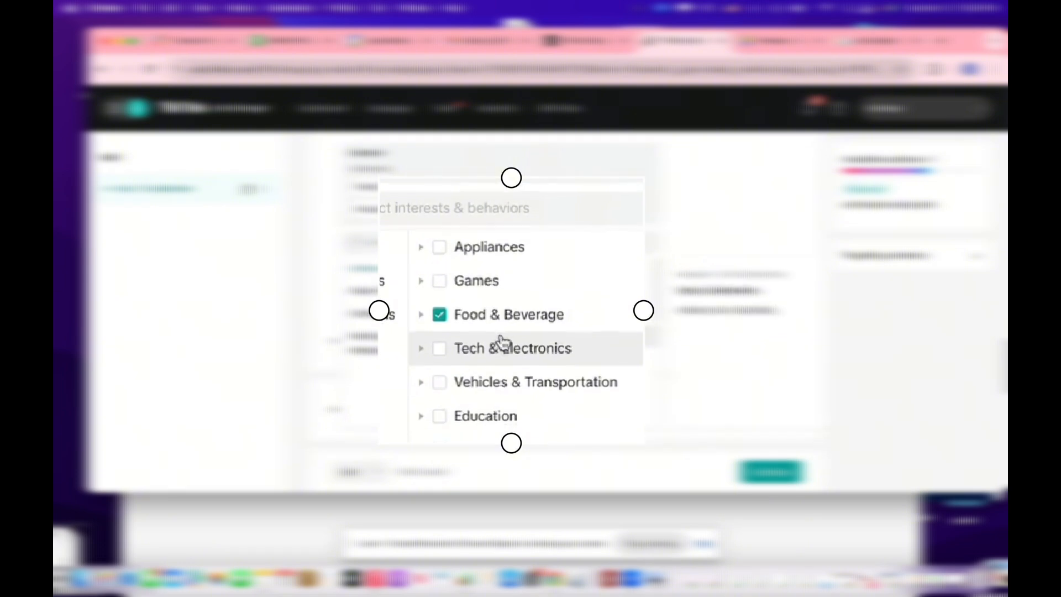
{"action": "scroll", "coordinate": [507, 343], "scroll_direction": "down", "scroll_amount": 10}
{"action": "scroll", "coordinate": [524, 298], "scroll_direction": "down", "scroll_amount": 1}
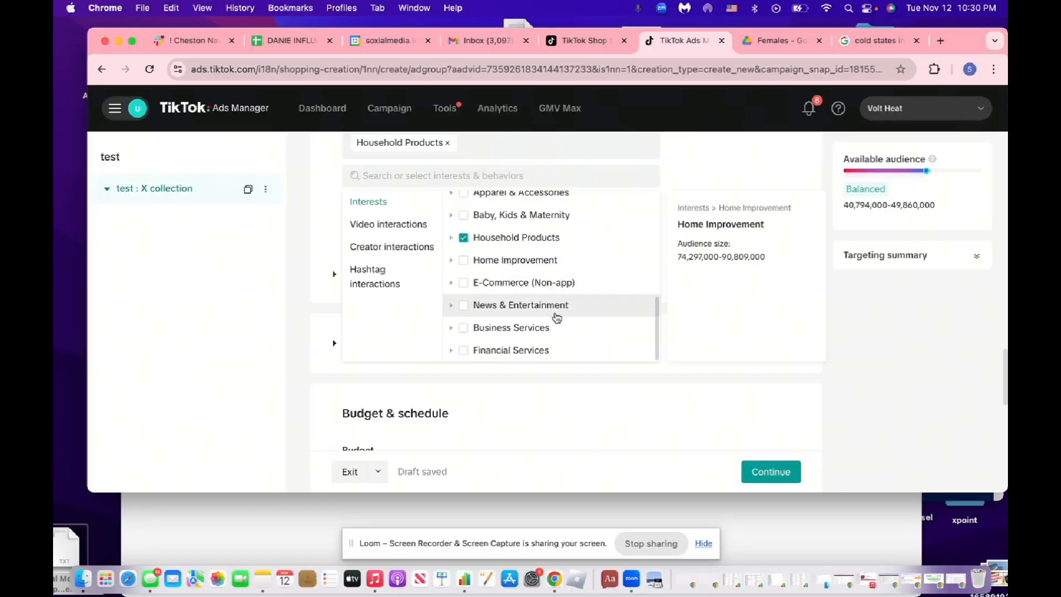
{"action": "scroll", "coordinate": [547, 293], "scroll_direction": "up", "scroll_amount": 10}
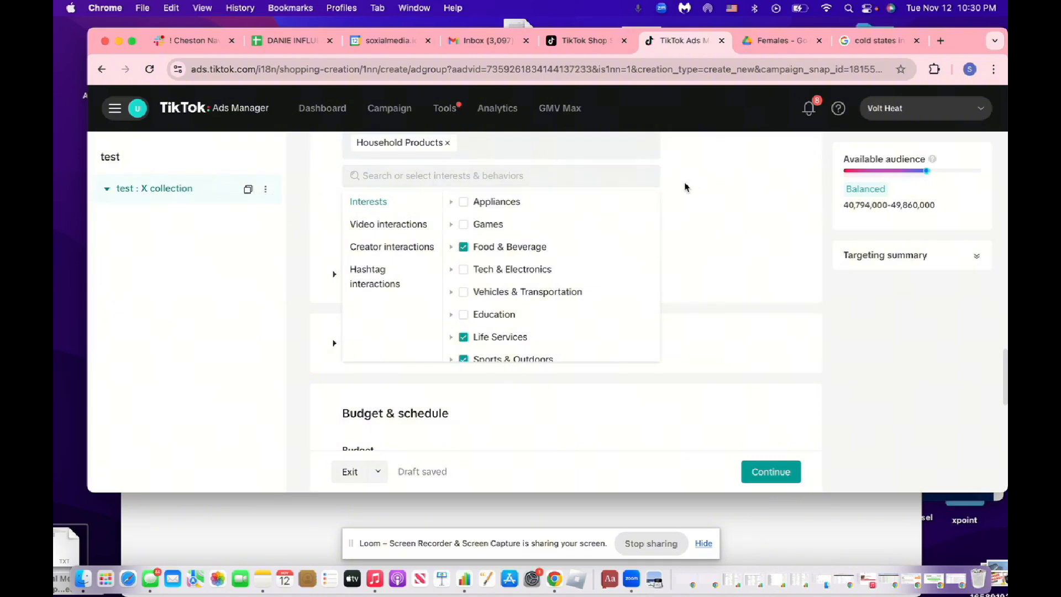
{"action": "scroll", "coordinate": [503, 294], "scroll_direction": "down", "scroll_amount": 5}
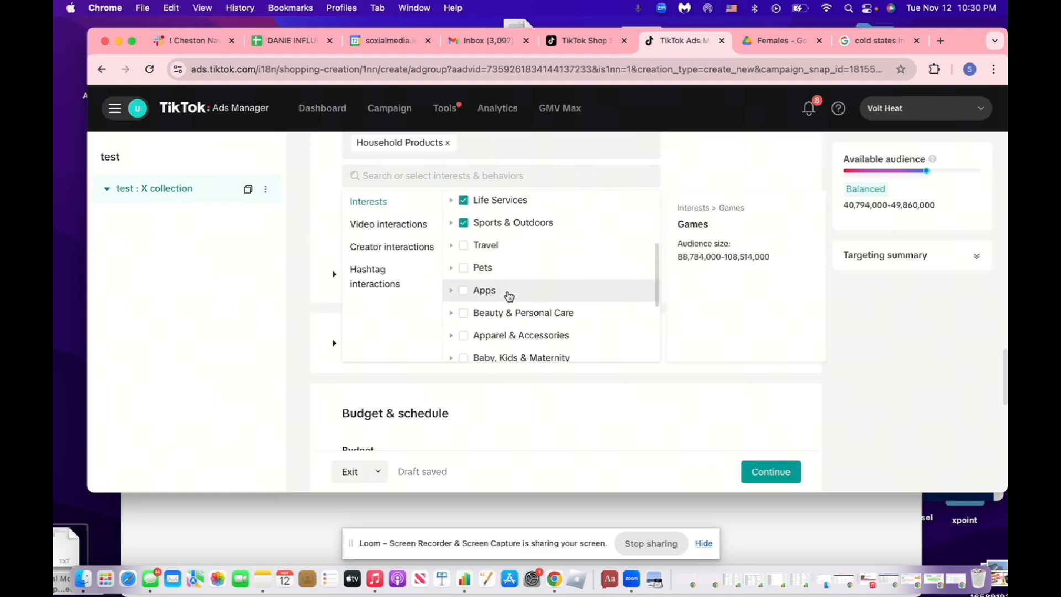
{"action": "scroll", "coordinate": [506, 297], "scroll_direction": "up", "scroll_amount": 2}
{"action": "scroll", "coordinate": [503, 297], "scroll_direction": "down", "scroll_amount": 6}
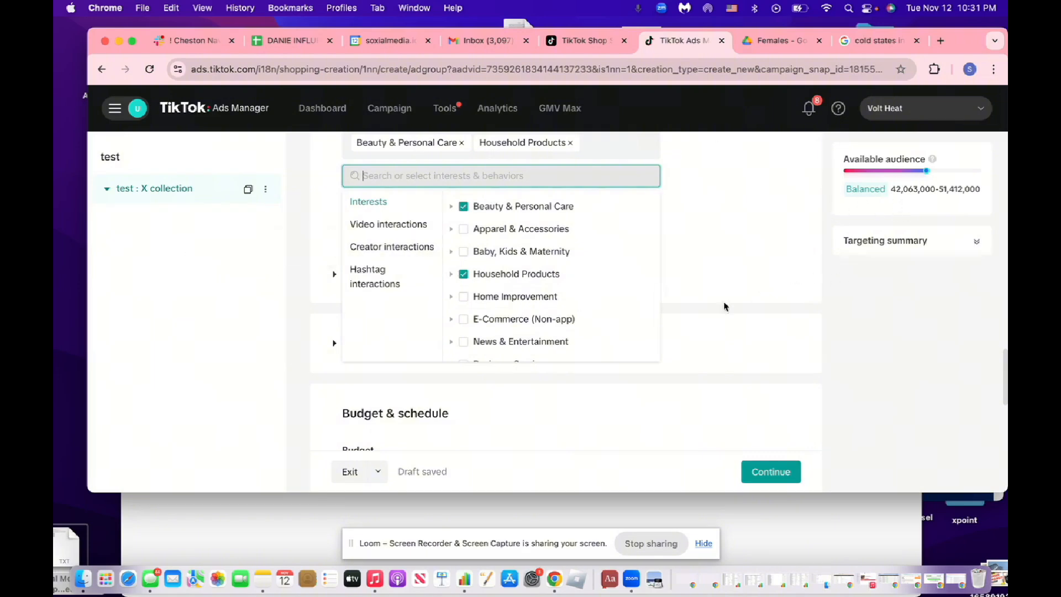
{"action": "left_click", "coordinate": [402, 235]}
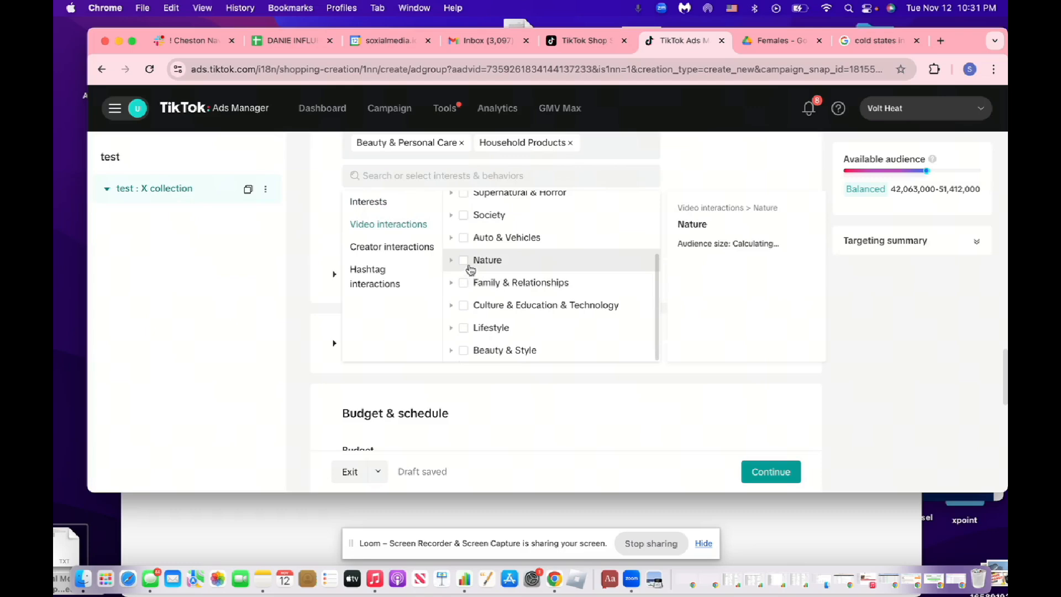
{"action": "scroll", "coordinate": [470, 270], "scroll_direction": "up", "scroll_amount": 8}
{"action": "scroll", "coordinate": [536, 286], "scroll_direction": "down", "scroll_amount": 5}
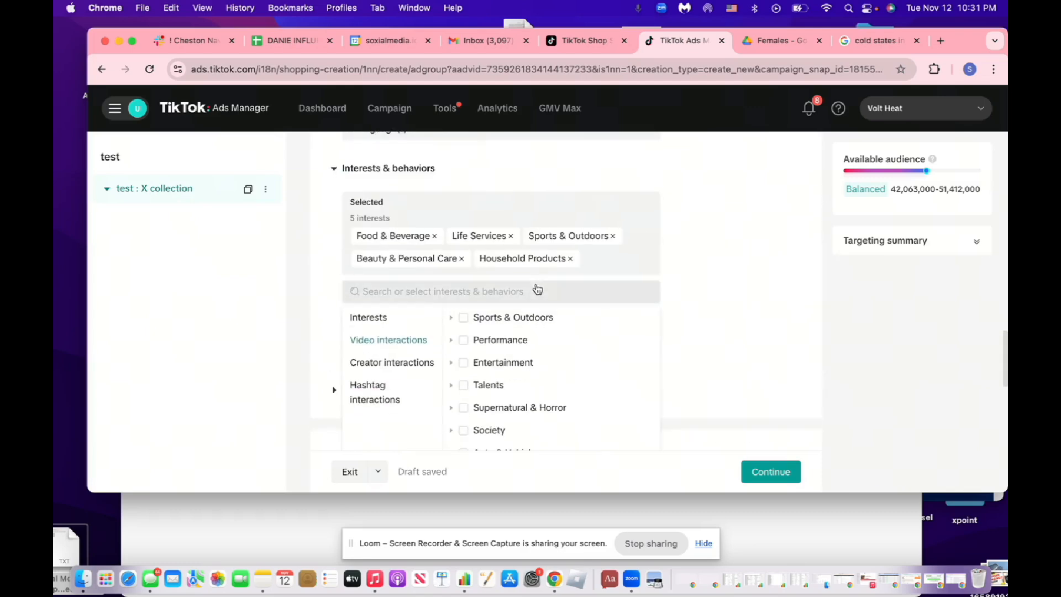
{"action": "scroll", "coordinate": [537, 289], "scroll_direction": "down", "scroll_amount": 8}
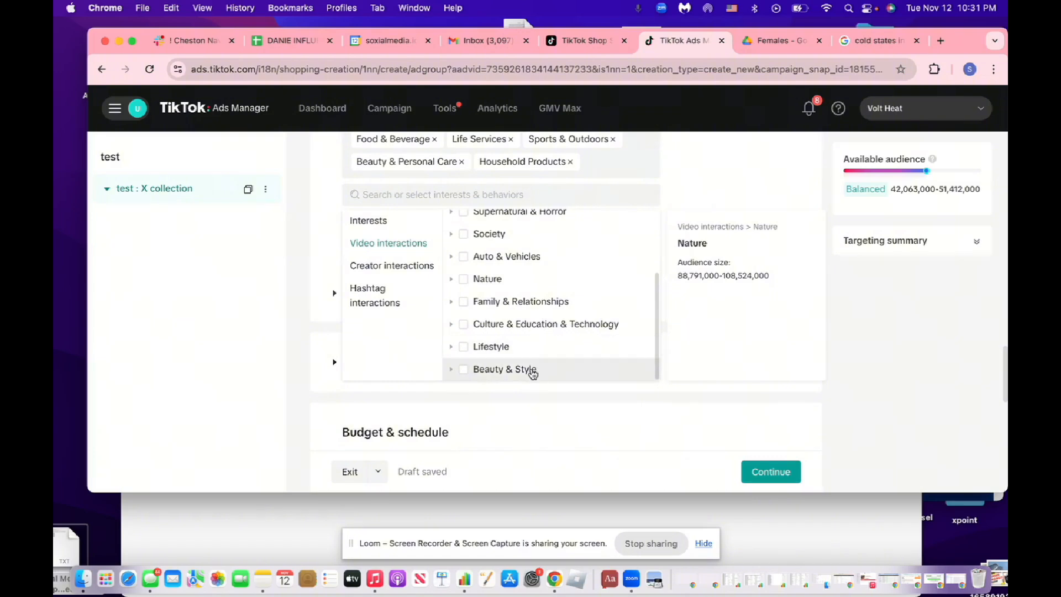
{"action": "scroll", "coordinate": [540, 298], "scroll_direction": "up", "scroll_amount": 1}
{"action": "scroll", "coordinate": [541, 303], "scroll_direction": "up", "scroll_amount": 4}
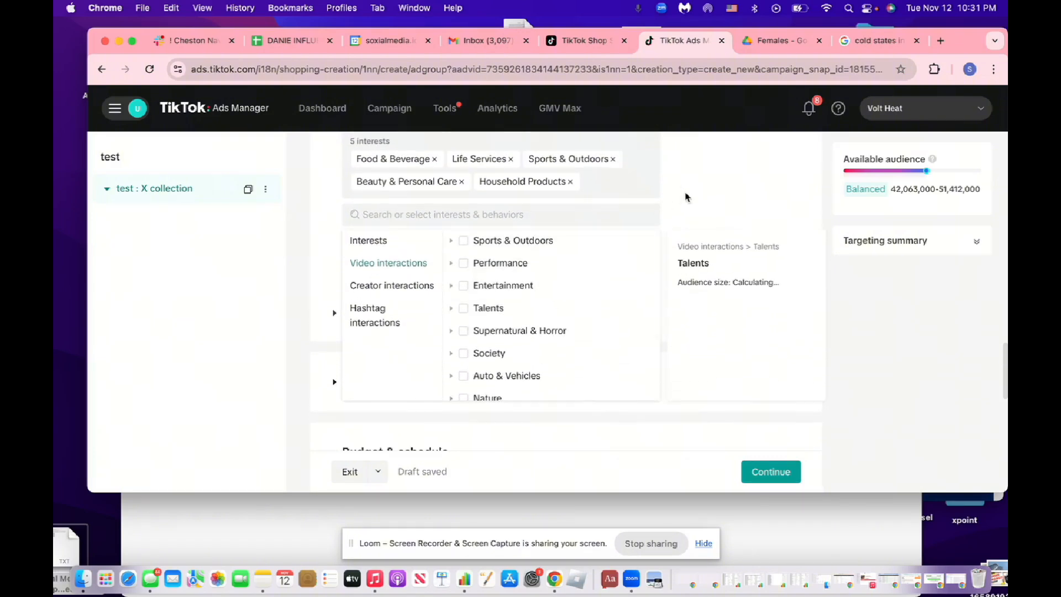
{"action": "scroll", "coordinate": [687, 197], "scroll_direction": "down", "scroll_amount": 1}
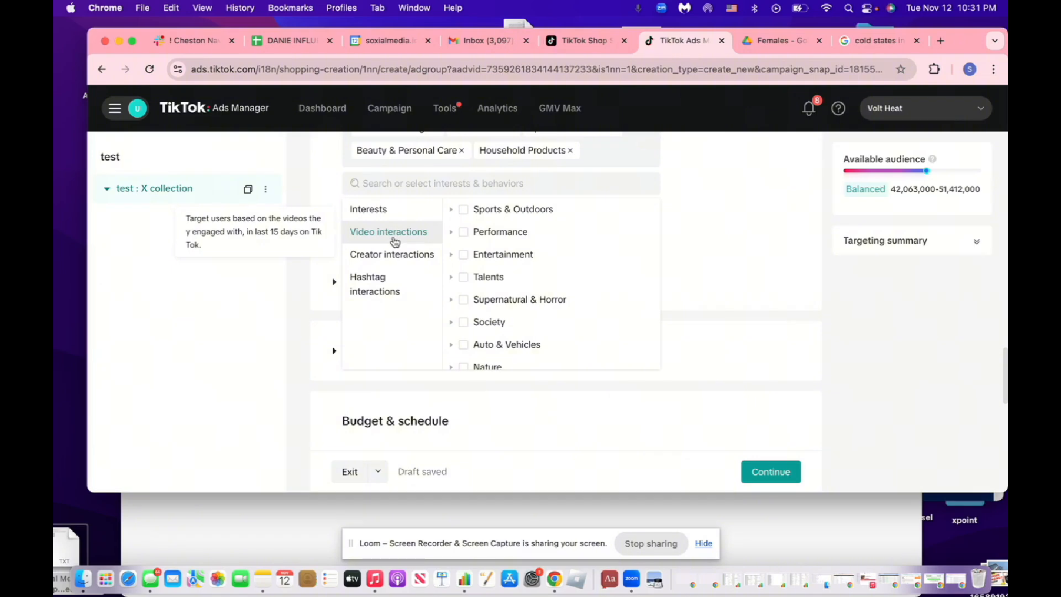
{"action": "scroll", "coordinate": [505, 280], "scroll_direction": "down", "scroll_amount": 3}
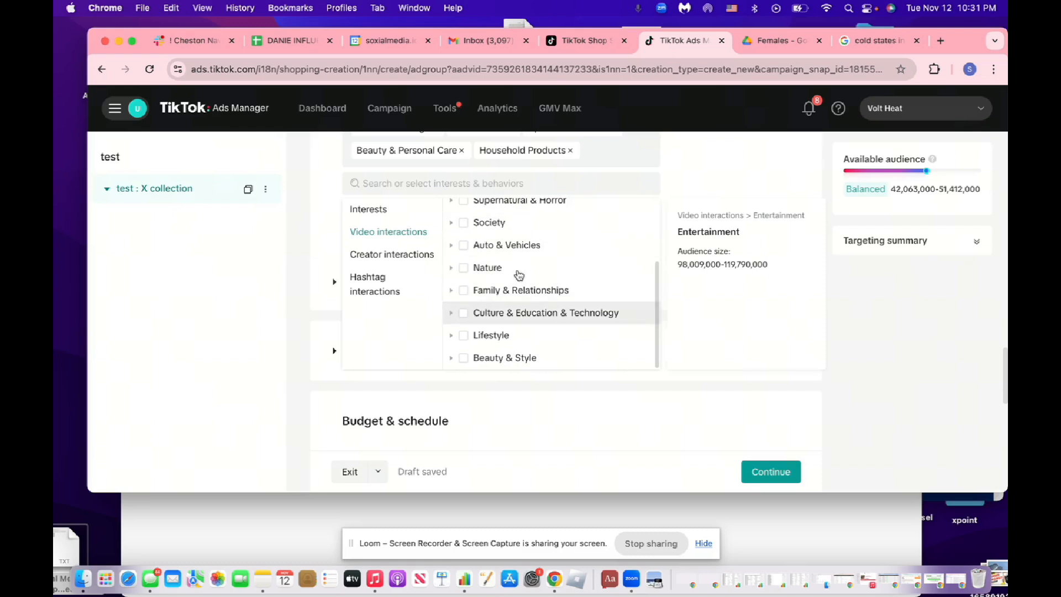
{"action": "left_click", "coordinate": [479, 192]}
{"action": "scroll", "coordinate": [395, 197], "scroll_direction": "up", "scroll_amount": 5}
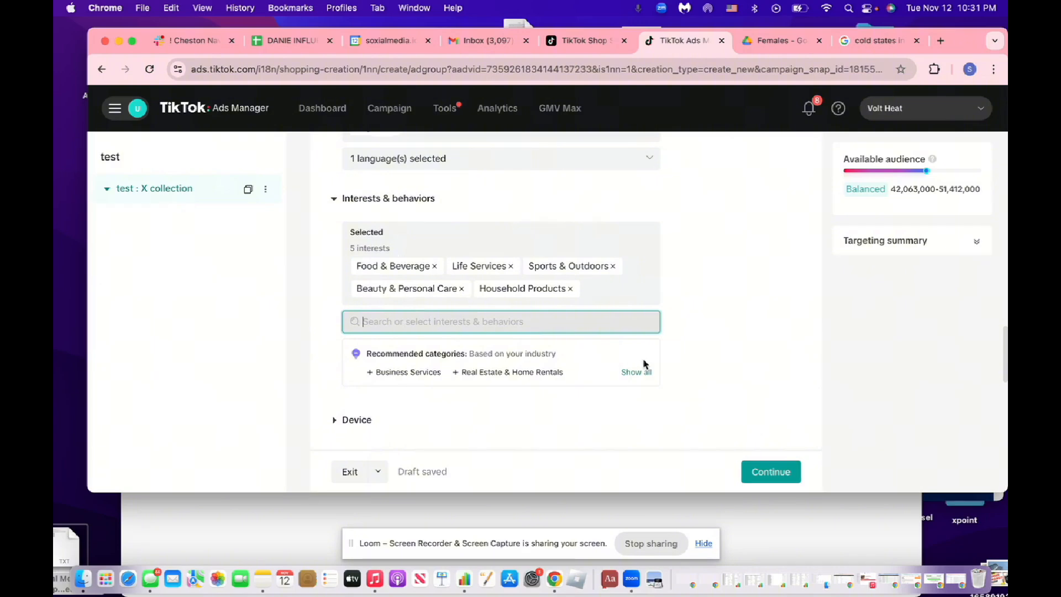
Tick Daily life and Fitness & Health under Creator interactions in Interests & behaviors
{"action": "left_click", "coordinate": [577, 321]}
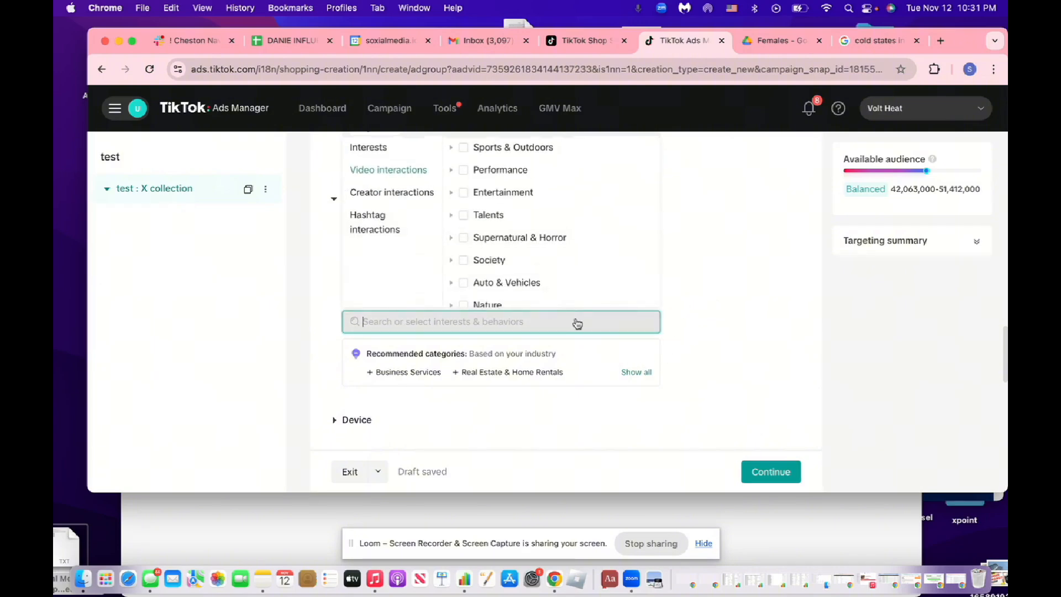
{"action": "left_click", "coordinate": [420, 199]}
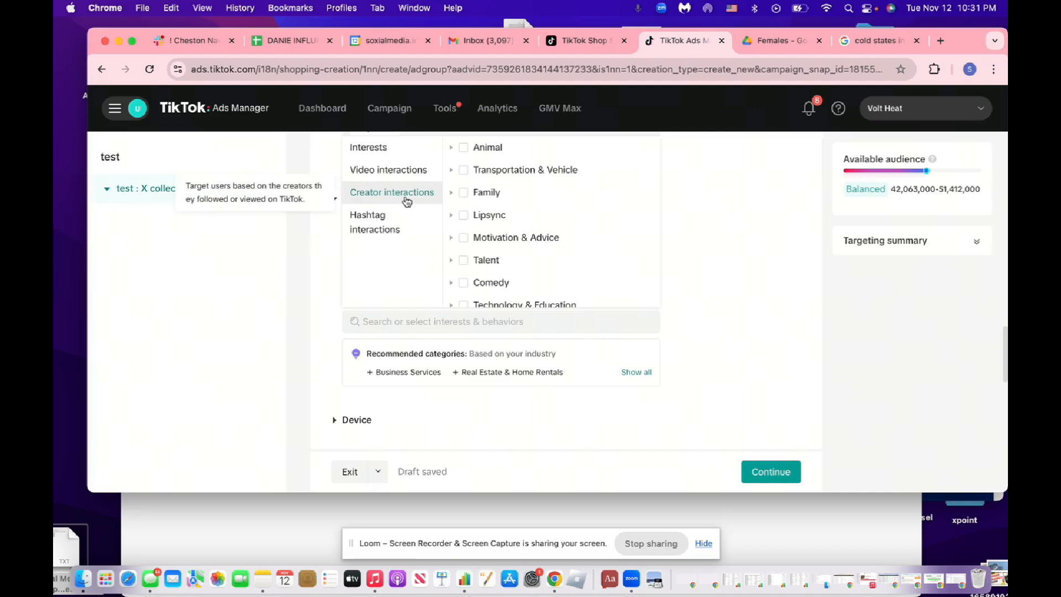
{"action": "scroll", "coordinate": [479, 221], "scroll_direction": "down", "scroll_amount": 5}
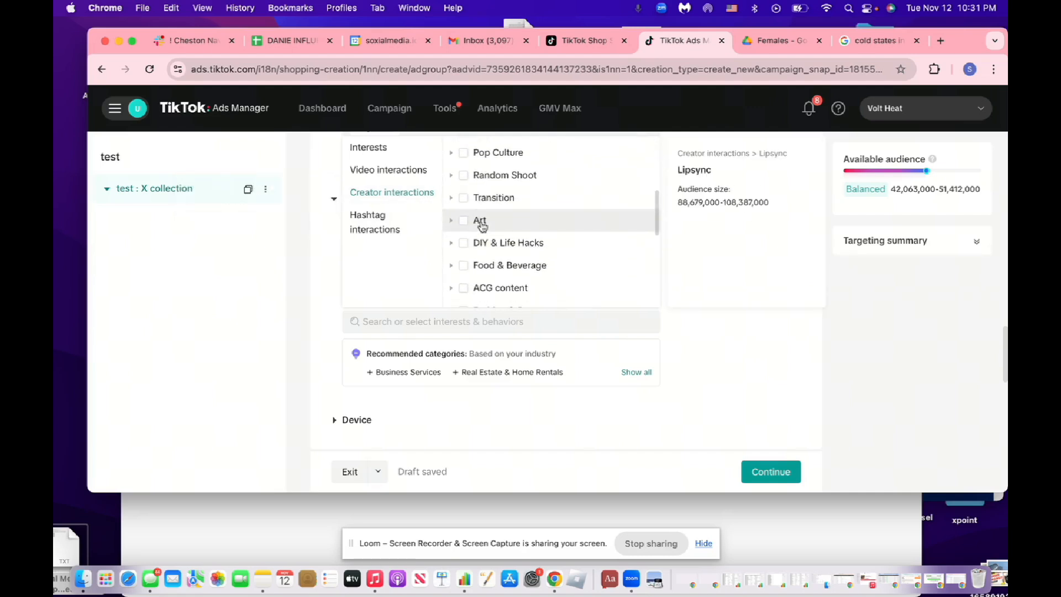
{"action": "scroll", "coordinate": [481, 224], "scroll_direction": "down", "scroll_amount": 5}
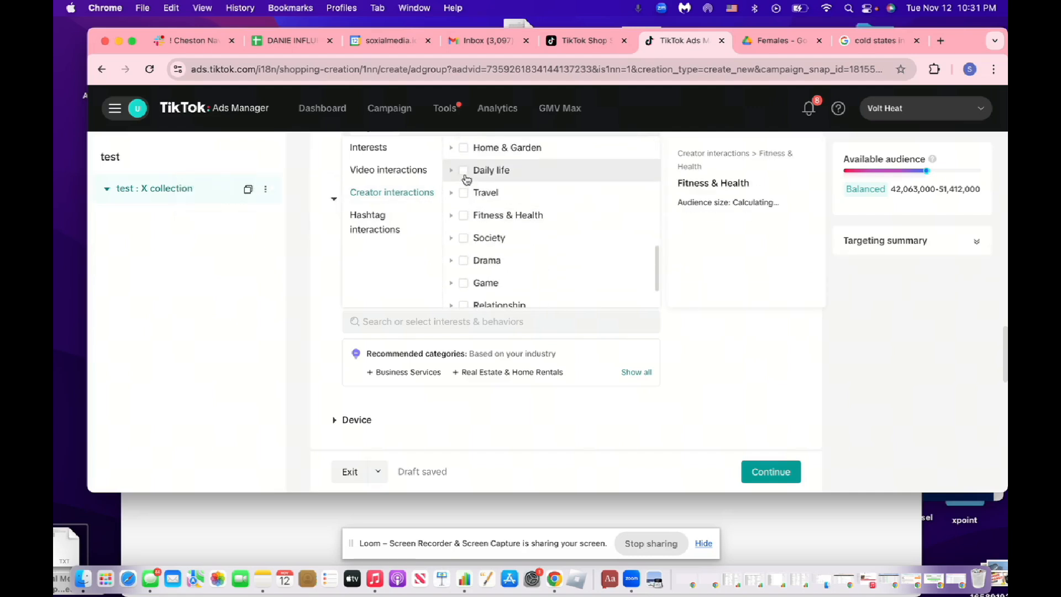
{"action": "left_click", "coordinate": [465, 175]}
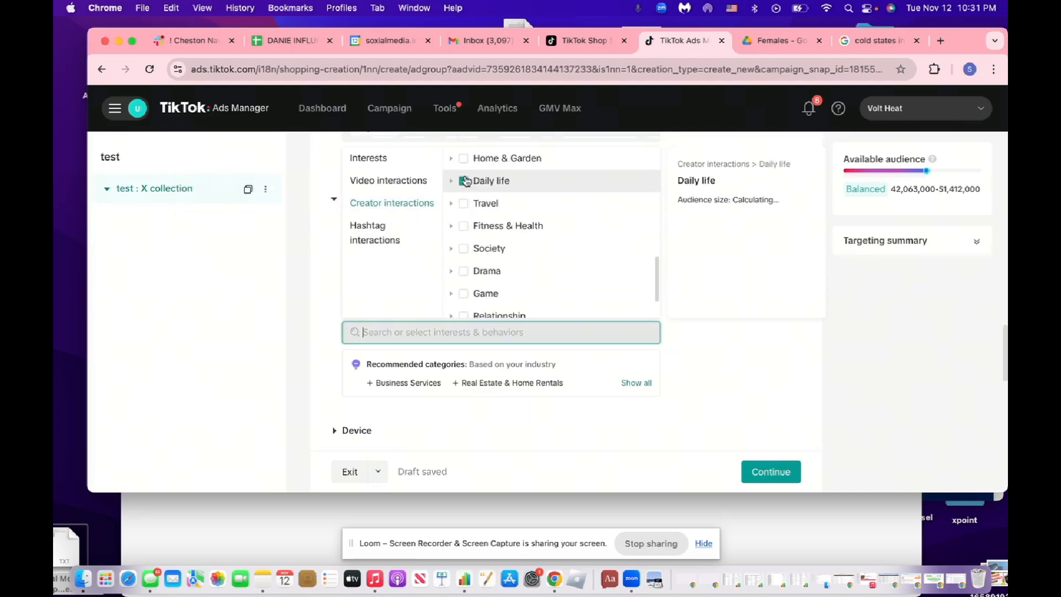
{"action": "left_click", "coordinate": [464, 225]}
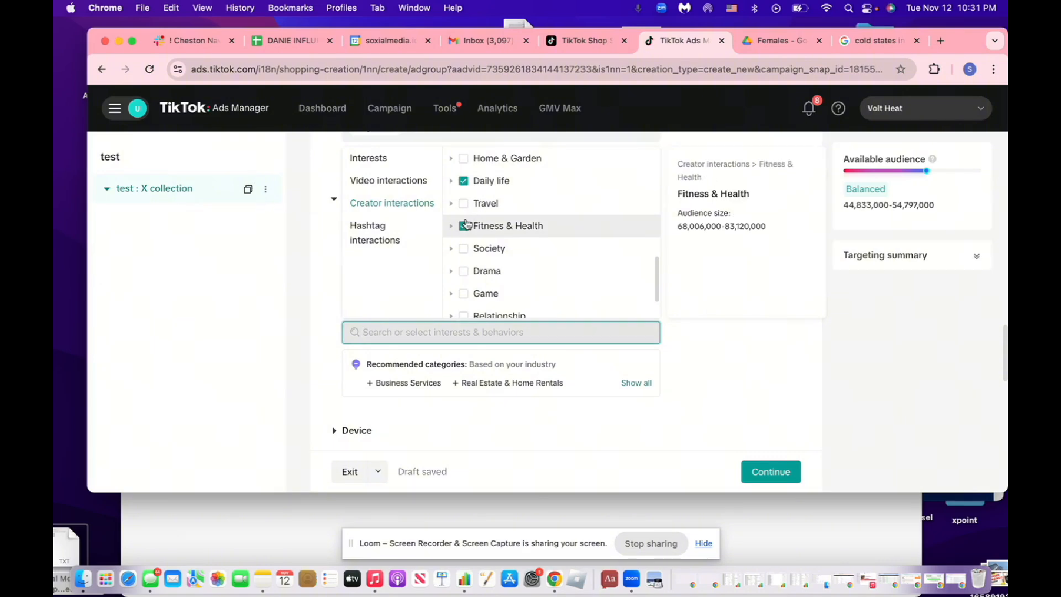
Look through the Hashtag interactions bundles without adding any
{"action": "scroll", "coordinate": [472, 235], "scroll_direction": "up", "scroll_amount": 5}
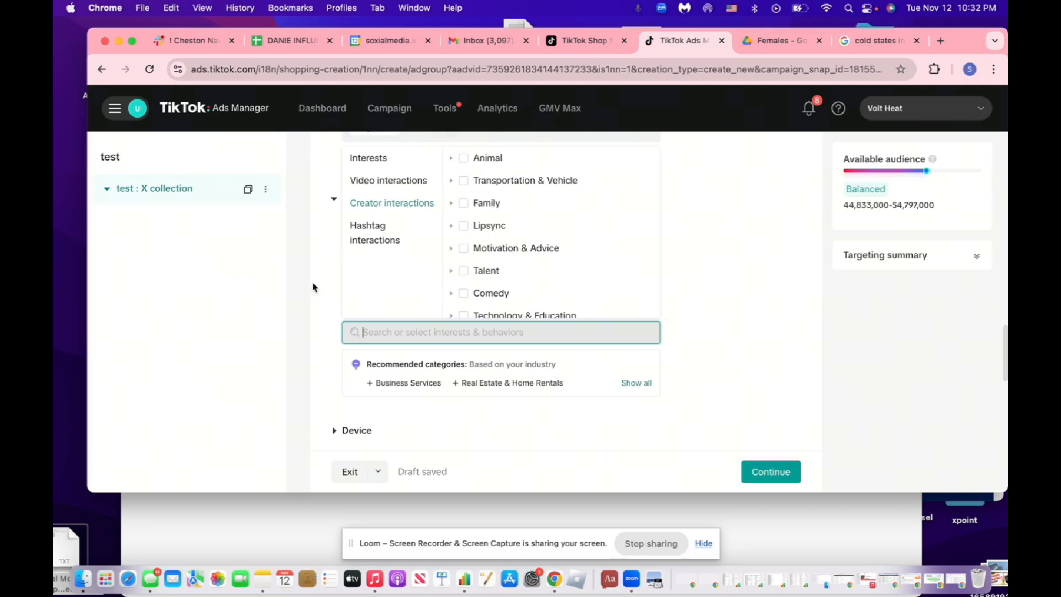
{"action": "left_click", "coordinate": [358, 246]}
{"action": "scroll", "coordinate": [481, 244], "scroll_direction": "up", "scroll_amount": 2}
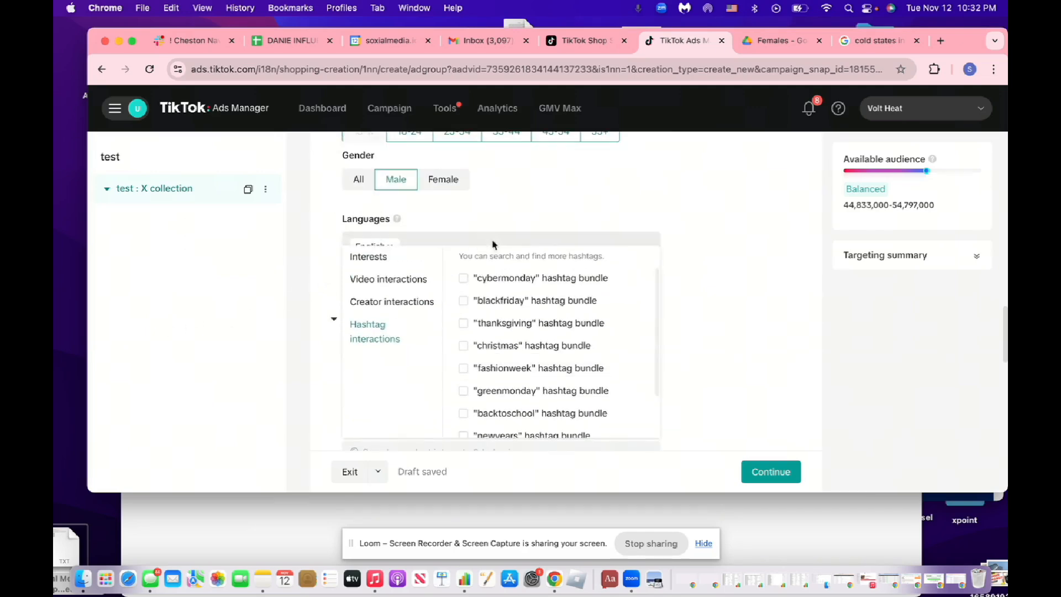
{"action": "scroll", "coordinate": [499, 309], "scroll_direction": "down", "scroll_amount": 4}
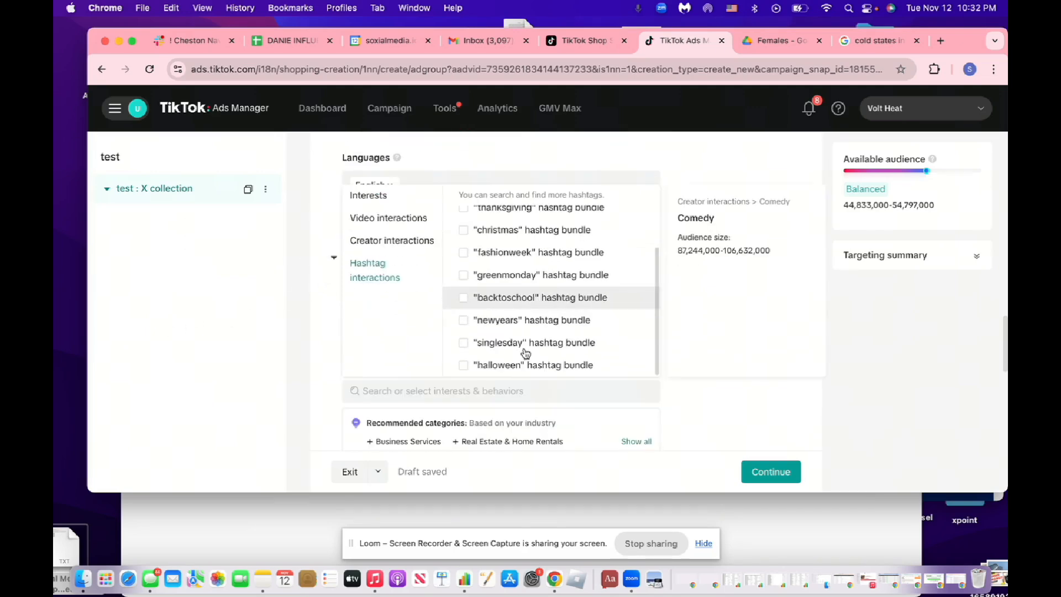
{"action": "scroll", "coordinate": [504, 320], "scroll_direction": "up", "scroll_amount": 1}
{"action": "scroll", "coordinate": [444, 268], "scroll_direction": "down", "scroll_amount": 2}
{"action": "left_click", "coordinate": [444, 268]}
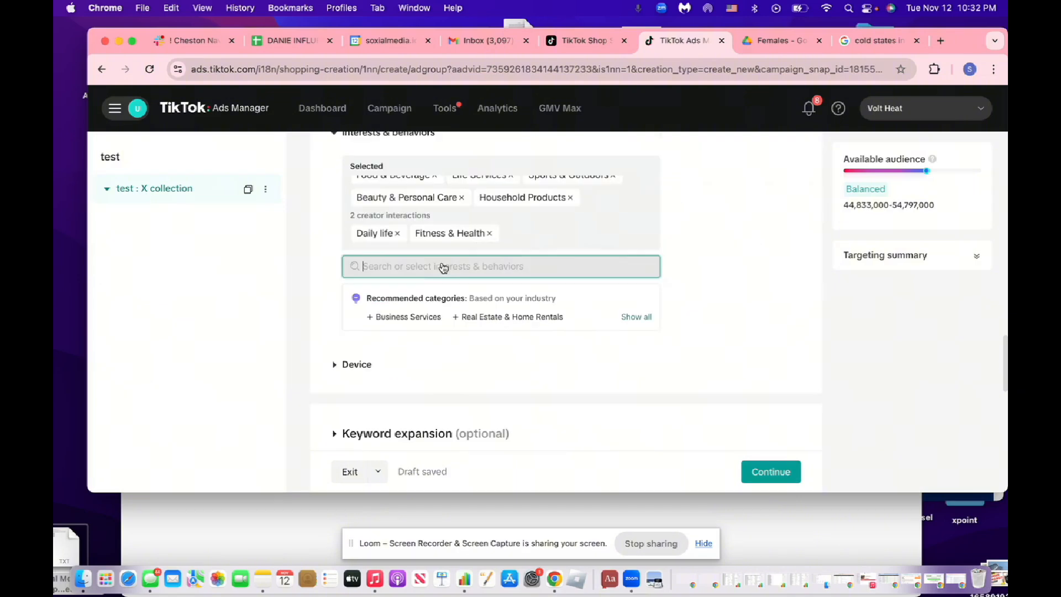
{"action": "type", "text": "#health"}
{"action": "scroll", "coordinate": [411, 274], "scroll_direction": "up", "scroll_amount": 2}
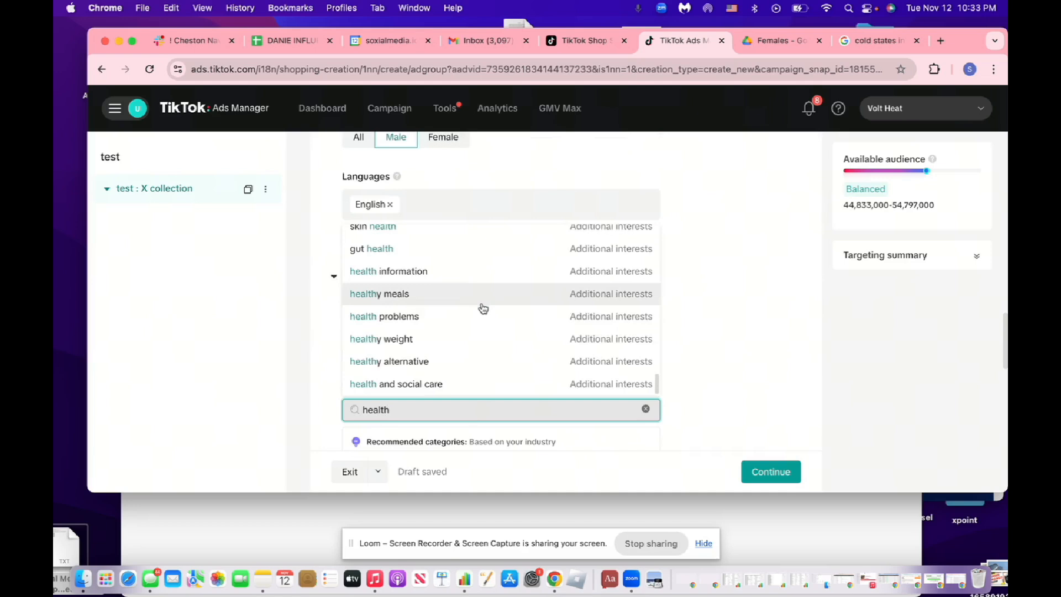
{"action": "scroll", "coordinate": [485, 312], "scroll_direction": "up", "scroll_amount": 6}
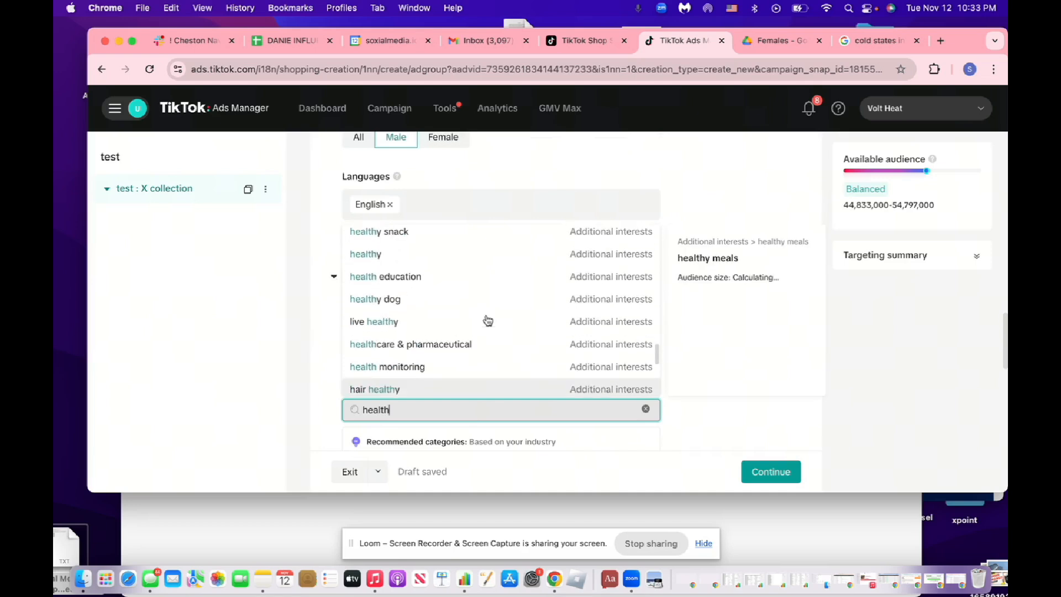
{"action": "scroll", "coordinate": [492, 325], "scroll_direction": "up", "scroll_amount": 8}
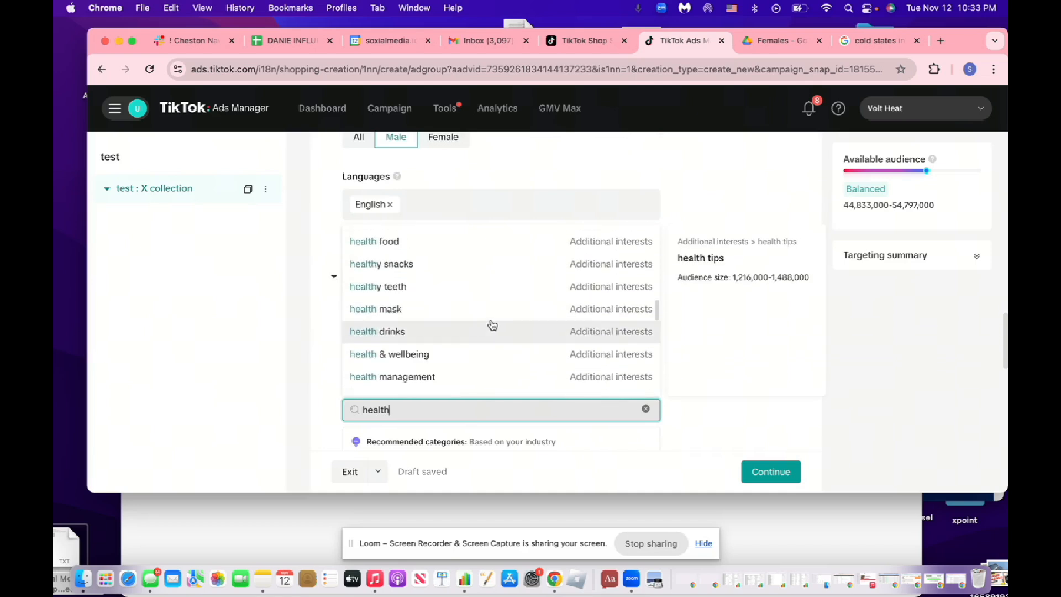
{"action": "scroll", "coordinate": [492, 325], "scroll_direction": "up", "scroll_amount": 5}
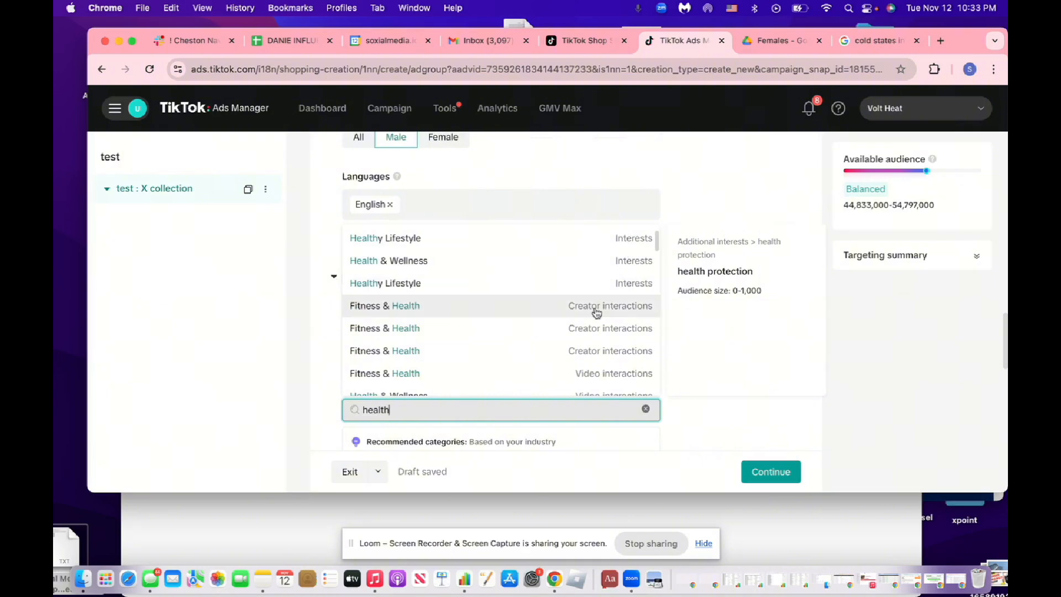
{"action": "scroll", "coordinate": [586, 315], "scroll_direction": "down", "scroll_amount": 4}
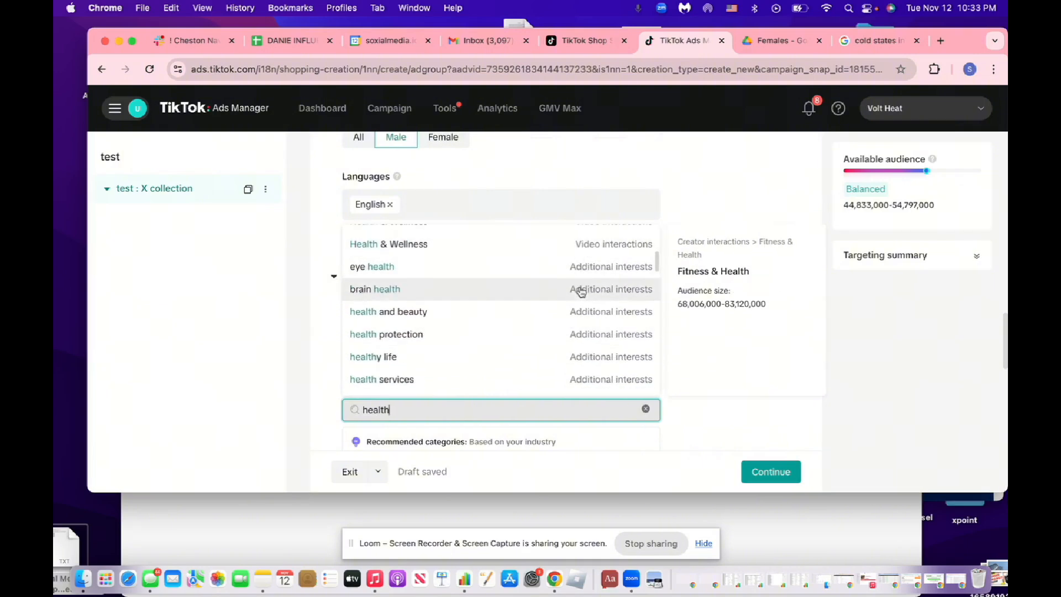
{"action": "scroll", "coordinate": [586, 332], "scroll_direction": "down", "scroll_amount": 6}
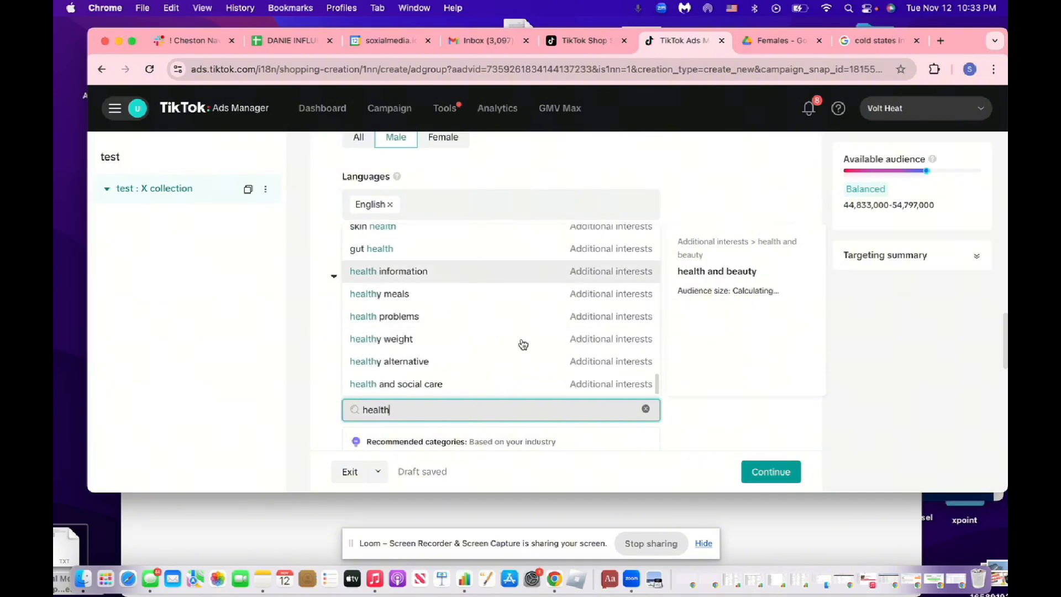
{"action": "scroll", "coordinate": [534, 356], "scroll_direction": "up", "scroll_amount": 6}
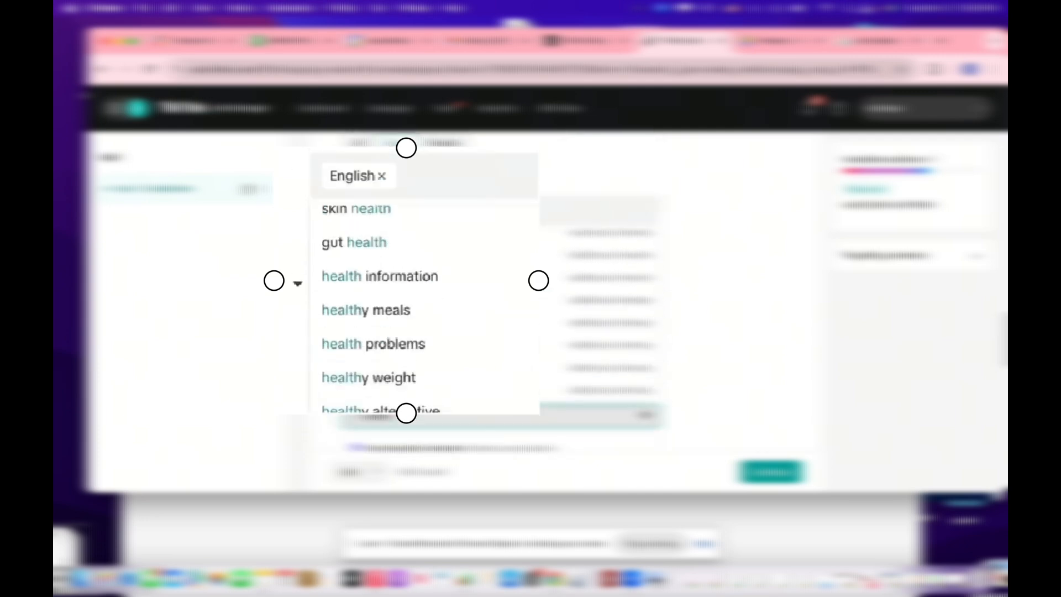
{"action": "scroll", "coordinate": [558, 295], "scroll_direction": "down", "scroll_amount": 3}
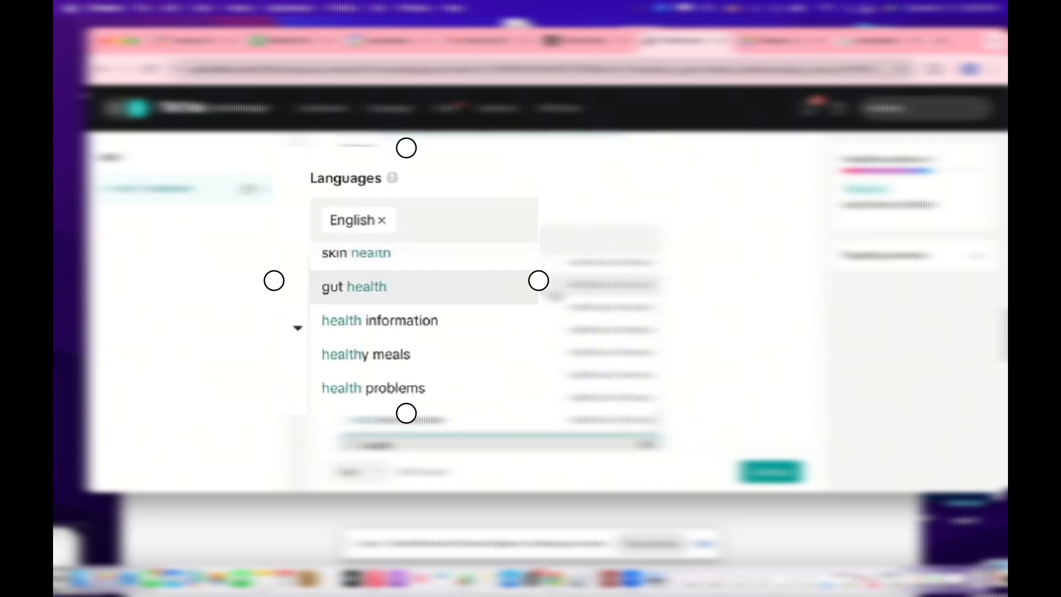
{"action": "scroll", "coordinate": [558, 302], "scroll_direction": "up", "scroll_amount": 3}
{"action": "scroll", "coordinate": [424, 332], "scroll_direction": "down", "scroll_amount": 10}
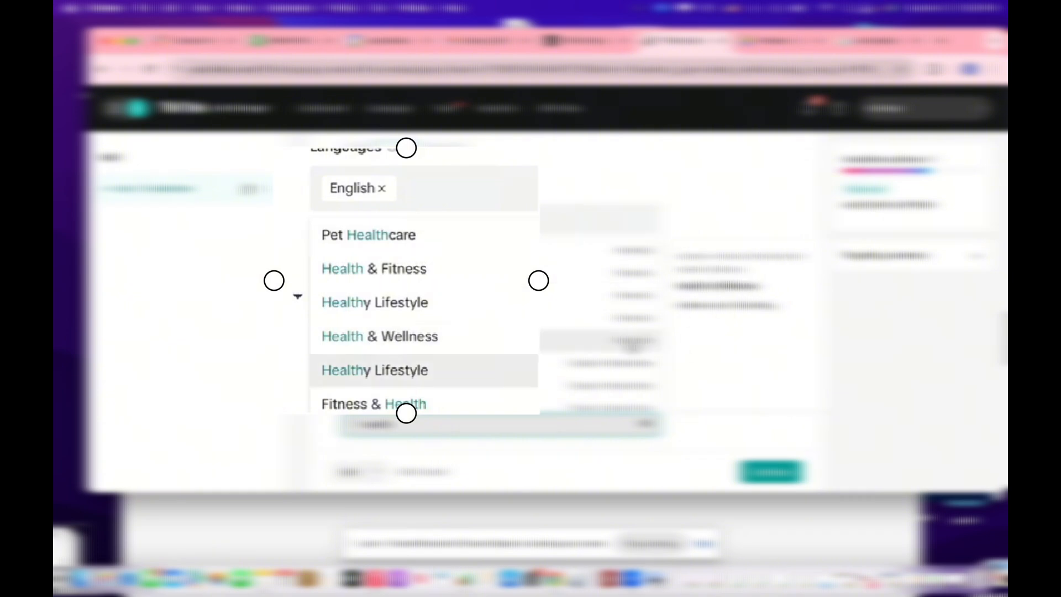
{"action": "scroll", "coordinate": [540, 360], "scroll_direction": "down", "scroll_amount": 10}
{"action": "scroll", "coordinate": [492, 331], "scroll_direction": "down", "scroll_amount": 5}
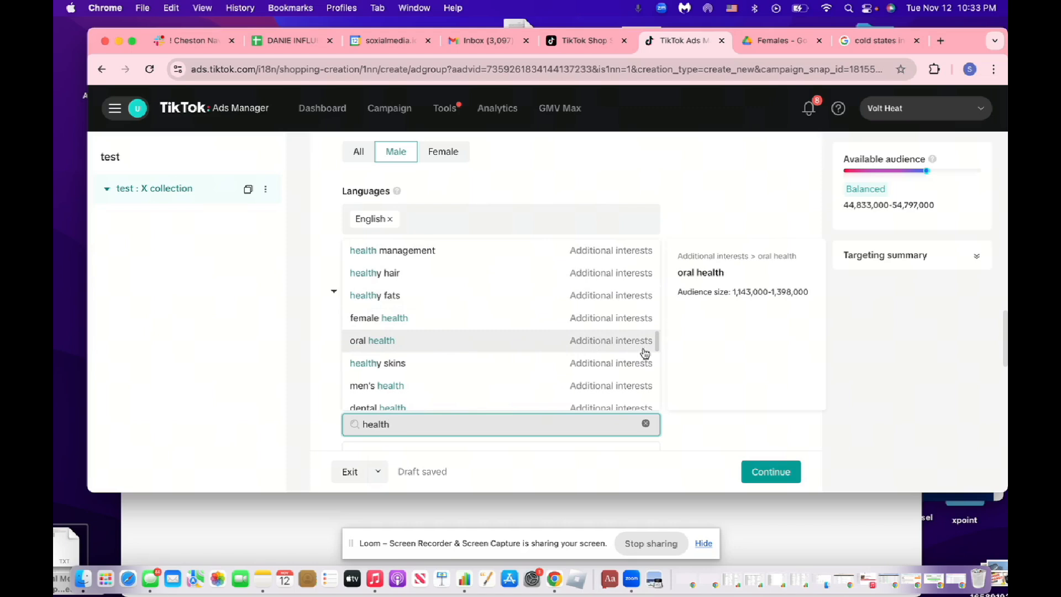
{"action": "left_click", "coordinate": [760, 336]}
{"action": "scroll", "coordinate": [466, 334], "scroll_direction": "down", "scroll_amount": 3}
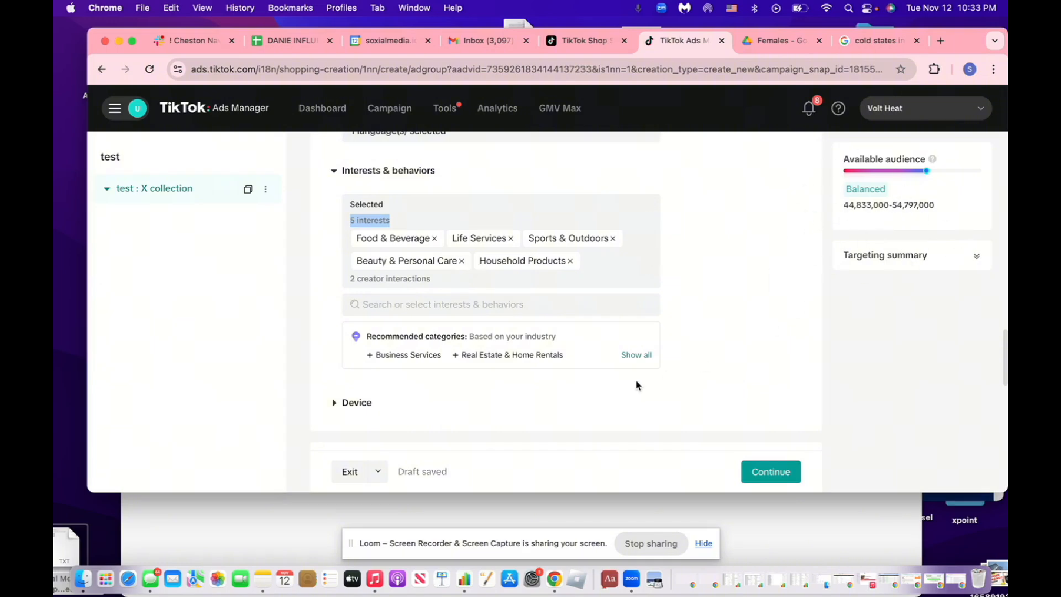
{"action": "scroll", "coordinate": [638, 384], "scroll_direction": "down", "scroll_amount": 5}
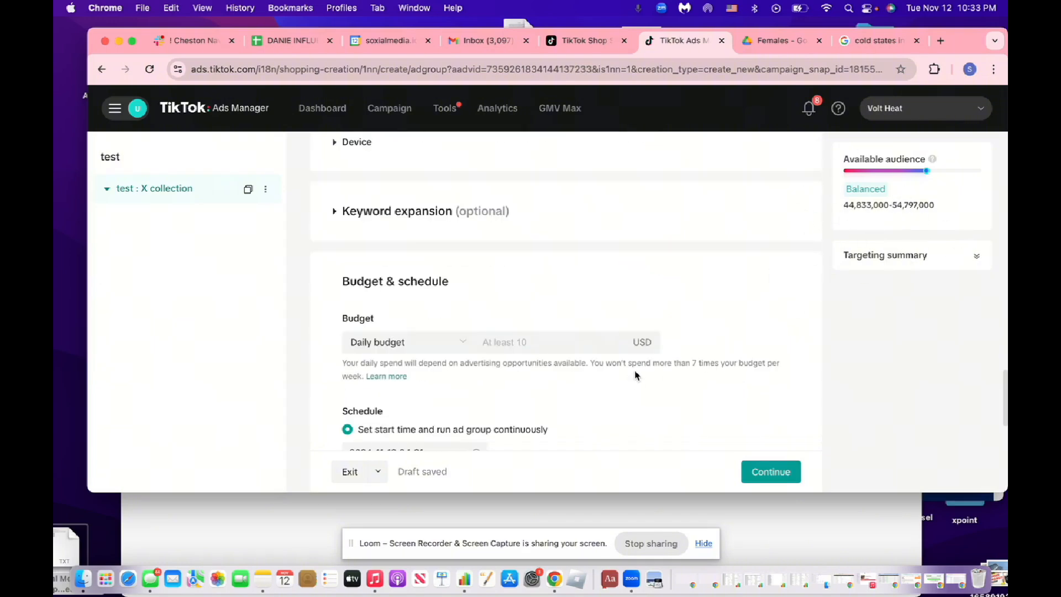
{"action": "left_click", "coordinate": [610, 347]}
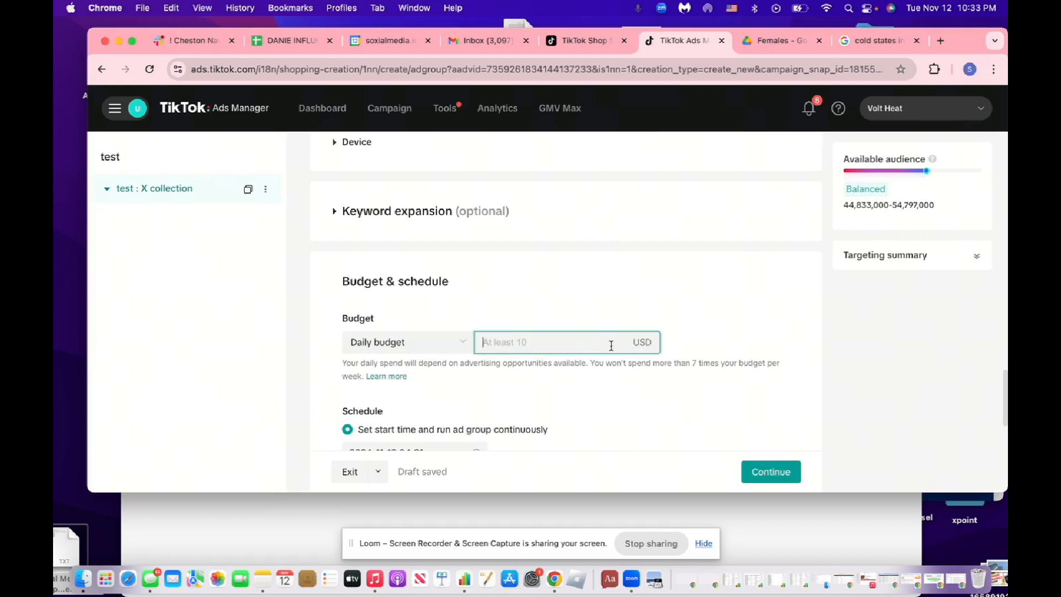
{"action": "left_click", "coordinate": [459, 343]}
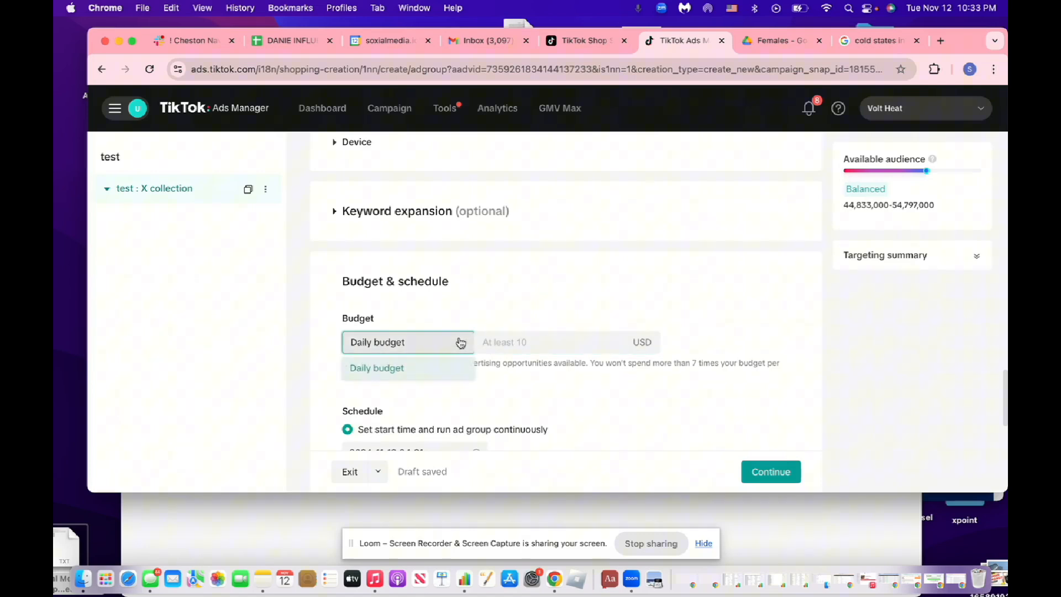
{"action": "left_click", "coordinate": [594, 339]}
{"action": "scroll", "coordinate": [596, 336], "scroll_direction": "down", "scroll_amount": 4}
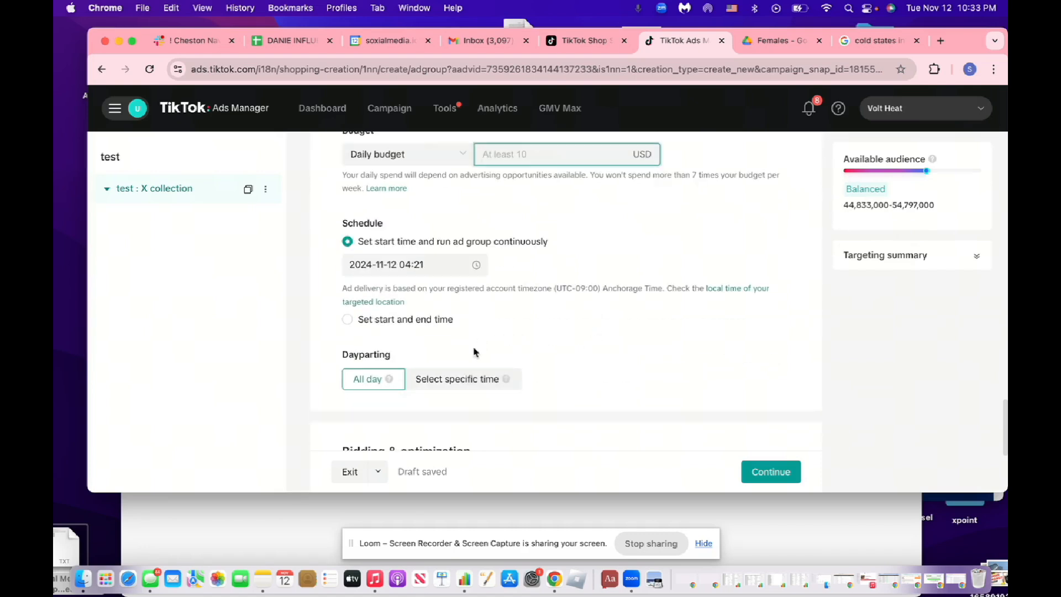
{"action": "type", "text": "10"}
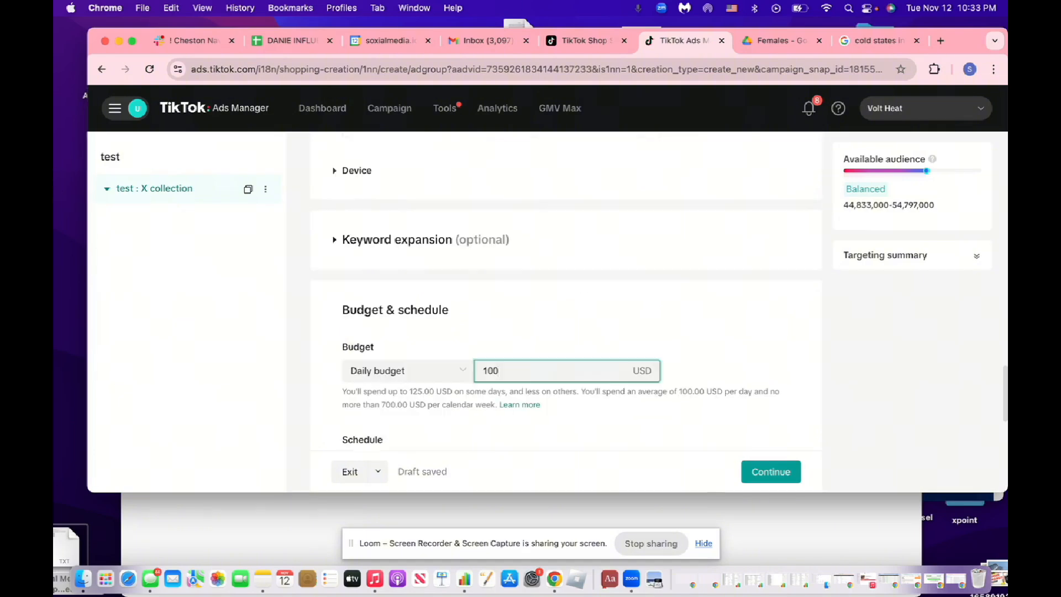
{"action": "key", "text": "BackSpace"}
{"action": "type", "text": "5"}
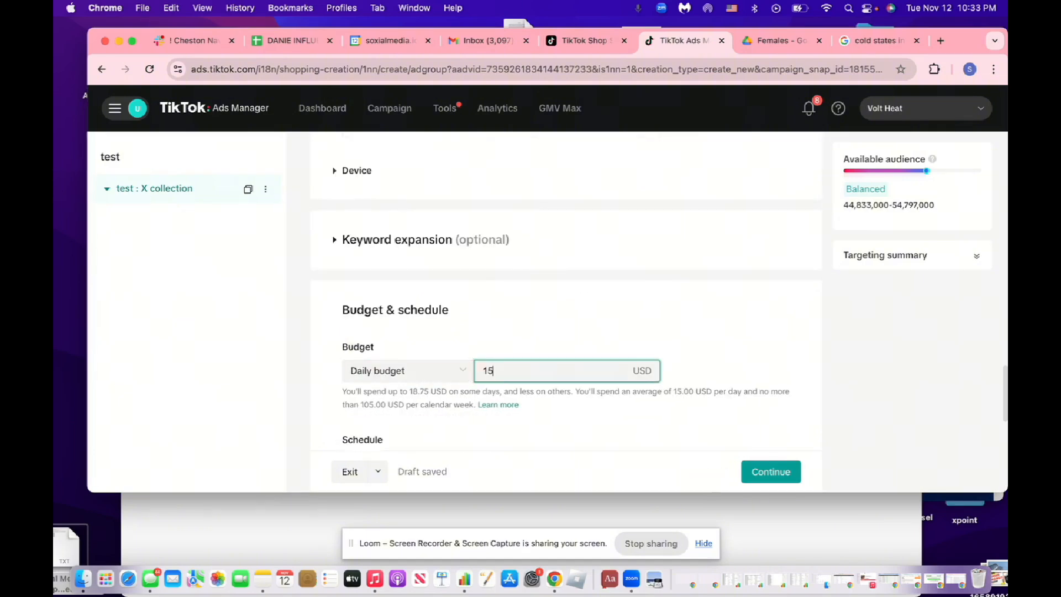
{"action": "left_click", "coordinate": [510, 413]}
{"action": "scroll", "coordinate": [503, 387], "scroll_direction": "down", "scroll_amount": 3}
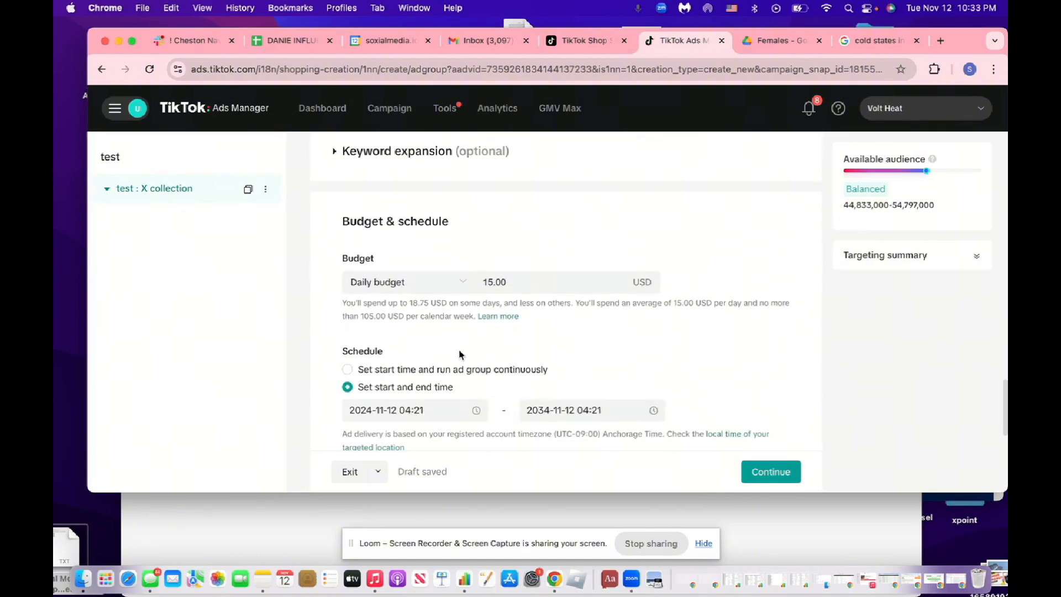
{"action": "scroll", "coordinate": [460, 349], "scroll_direction": "down", "scroll_amount": 4}
{"action": "scroll", "coordinate": [438, 339], "scroll_direction": "up", "scroll_amount": 1}
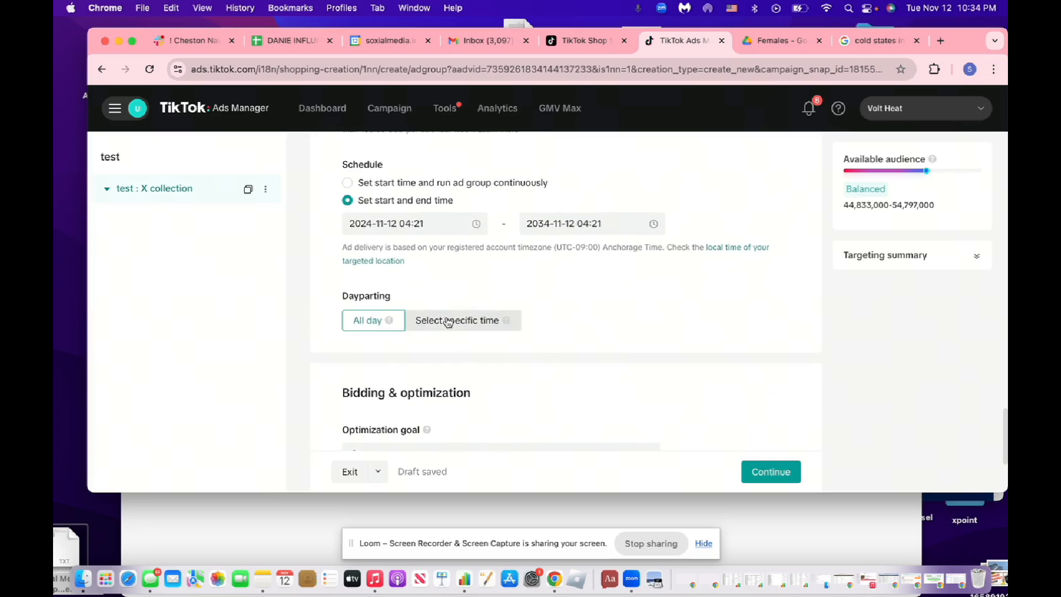
{"action": "scroll", "coordinate": [482, 412], "scroll_direction": "up", "scroll_amount": 2}
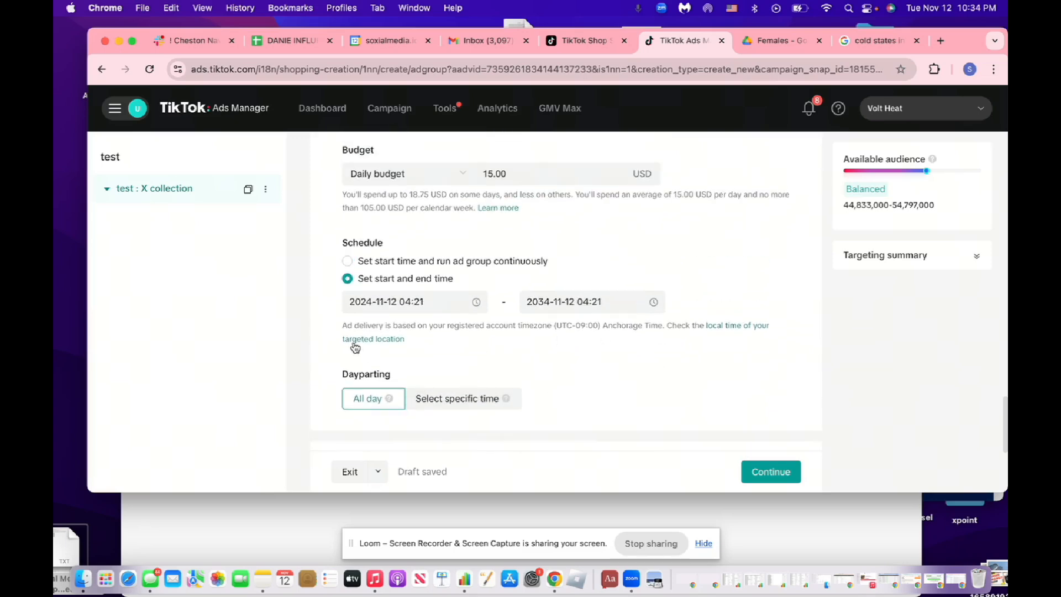
{"action": "scroll", "coordinate": [436, 337], "scroll_direction": "up", "scroll_amount": 6}
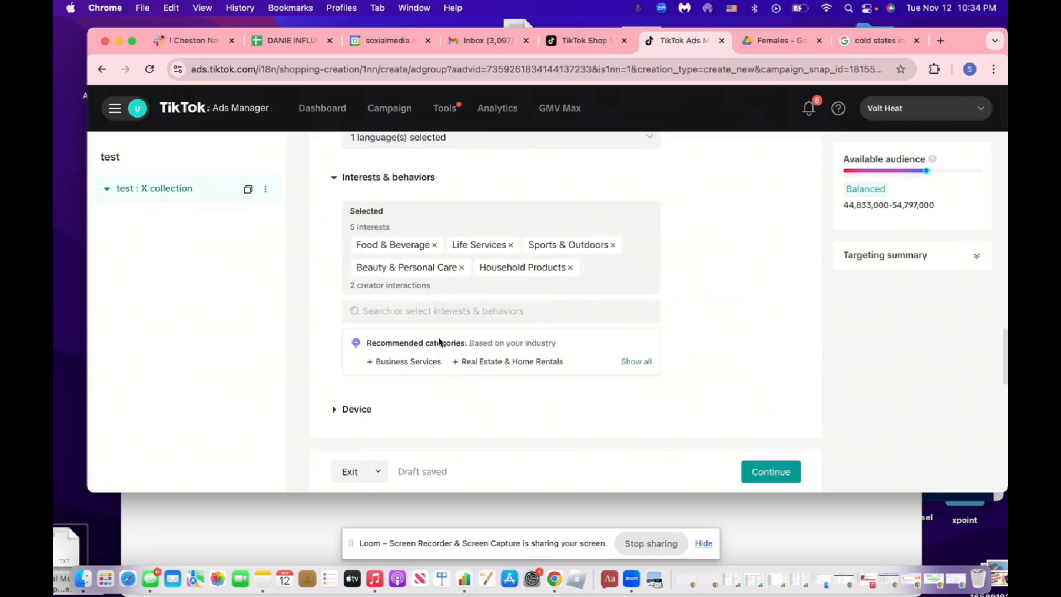
{"action": "scroll", "coordinate": [474, 353], "scroll_direction": "down", "scroll_amount": 4}
{"action": "scroll", "coordinate": [508, 361], "scroll_direction": "down", "scroll_amount": 5}
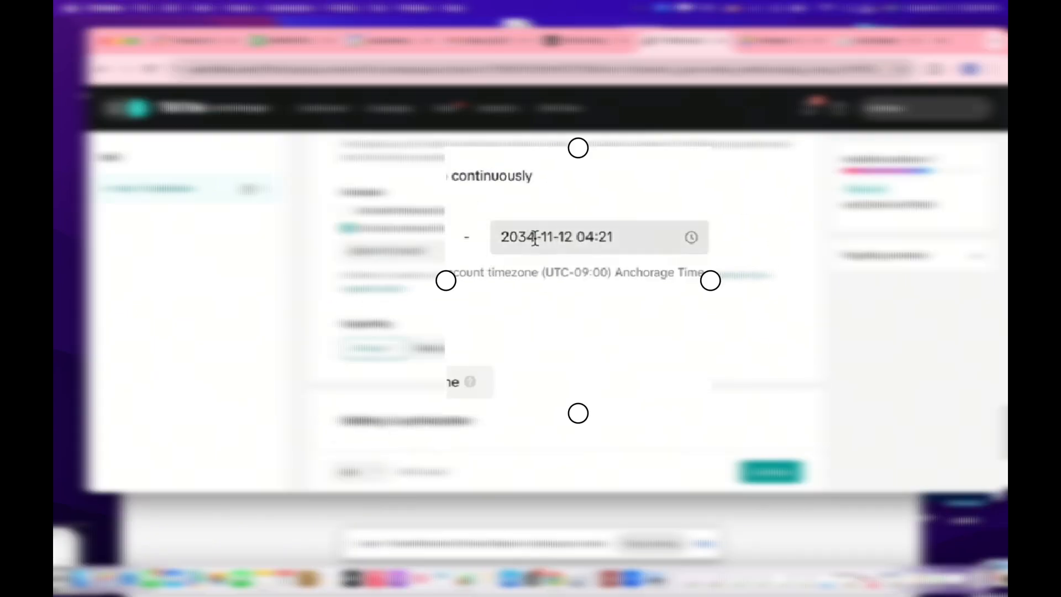
Set the ad group's end date to 2034-11-15
{"action": "left_click", "coordinate": [536, 238]}
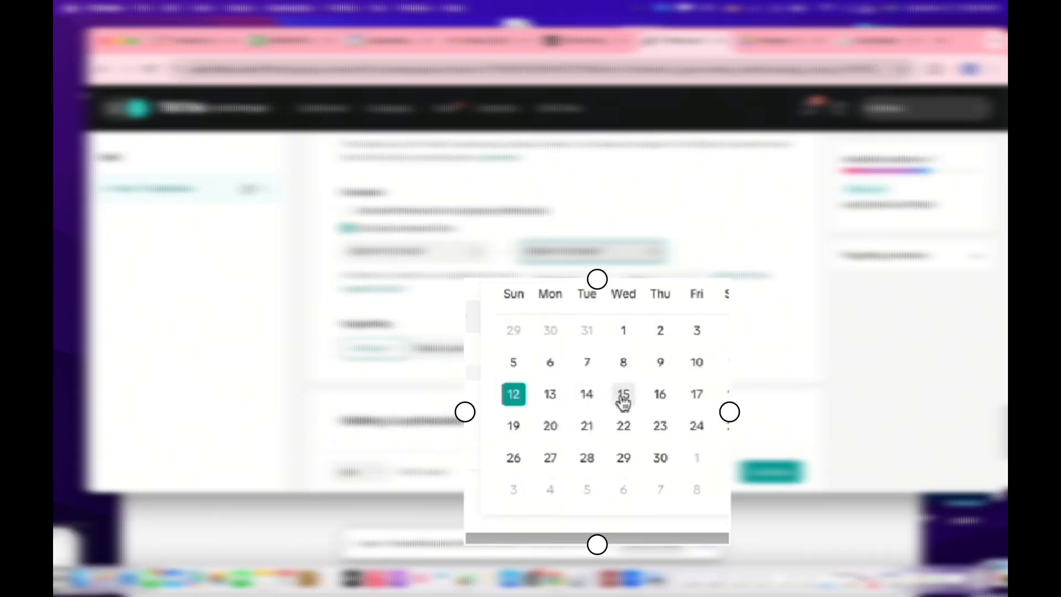
{"action": "left_click", "coordinate": [624, 394]}
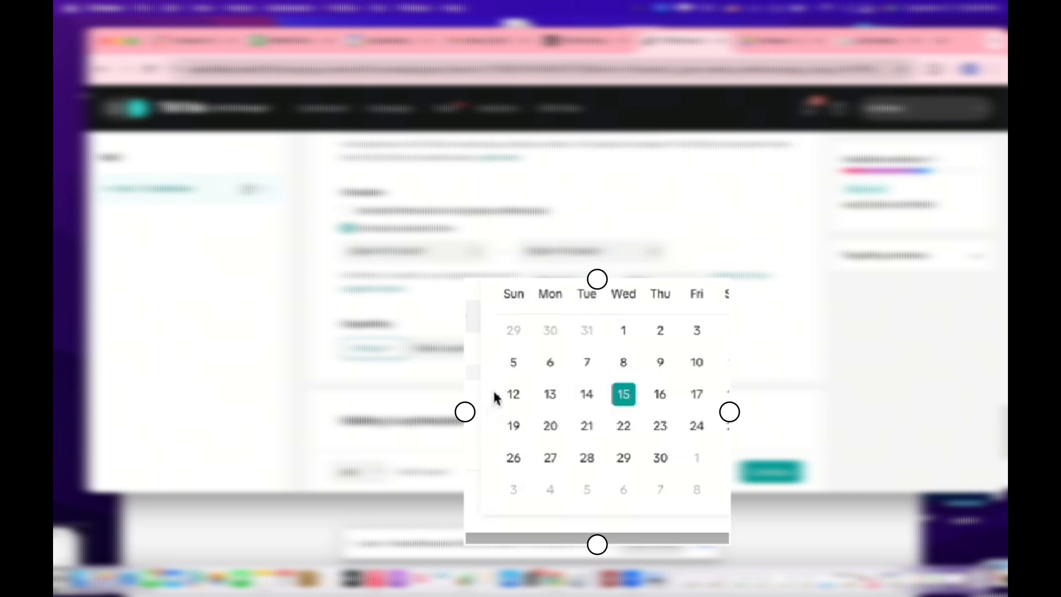
{"action": "left_click", "coordinate": [387, 296]}
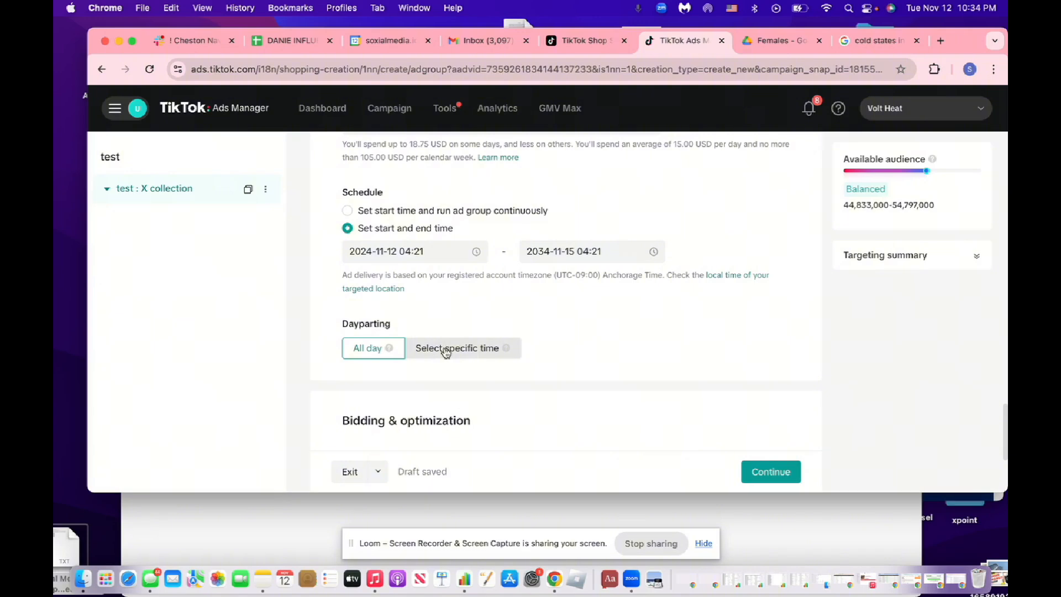
Change the daily budget from 15.00 to 25.00 USD
{"action": "scroll", "coordinate": [494, 331], "scroll_direction": "up", "scroll_amount": 3}
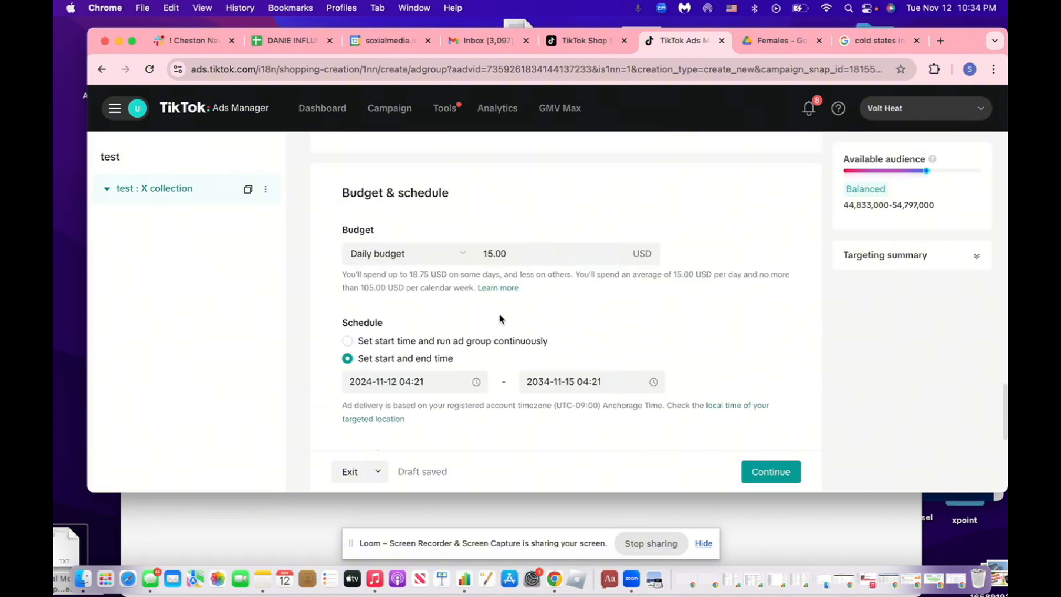
{"action": "left_click", "coordinate": [490, 253]}
{"action": "key", "text": "BackSpace"}
{"action": "type", "text": "2"}
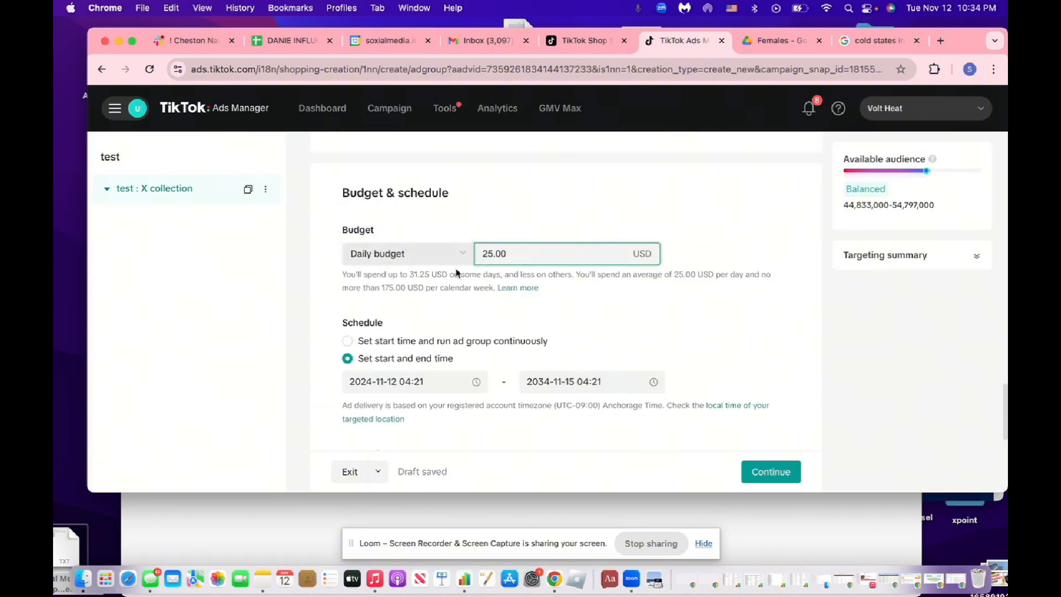
{"action": "left_click", "coordinate": [532, 291]}
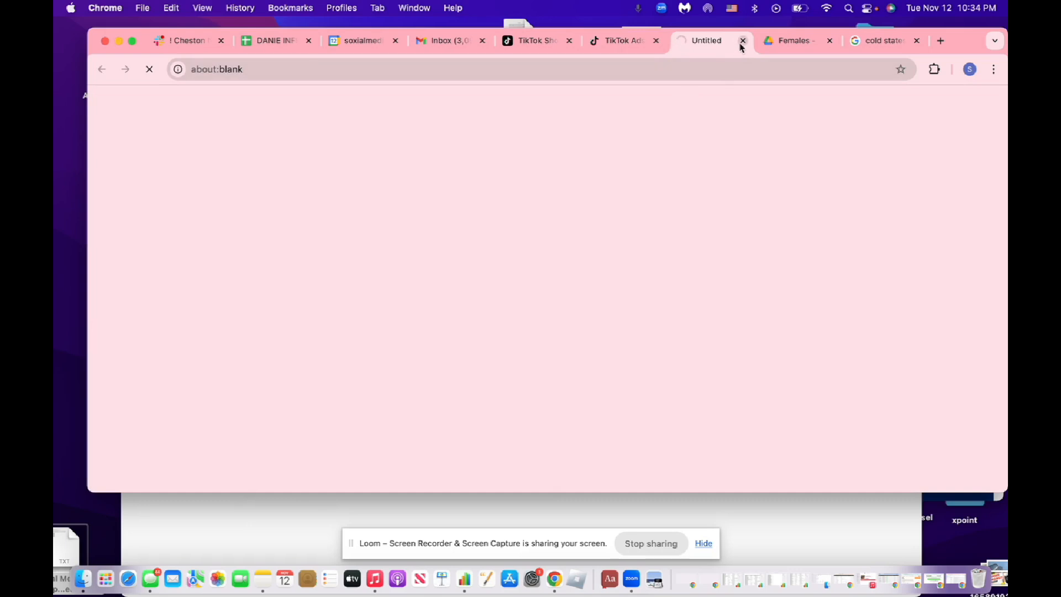
{"action": "left_click", "coordinate": [742, 40]}
Keep Dayparting on All day
{"action": "scroll", "coordinate": [569, 346], "scroll_direction": "down", "scroll_amount": 3}
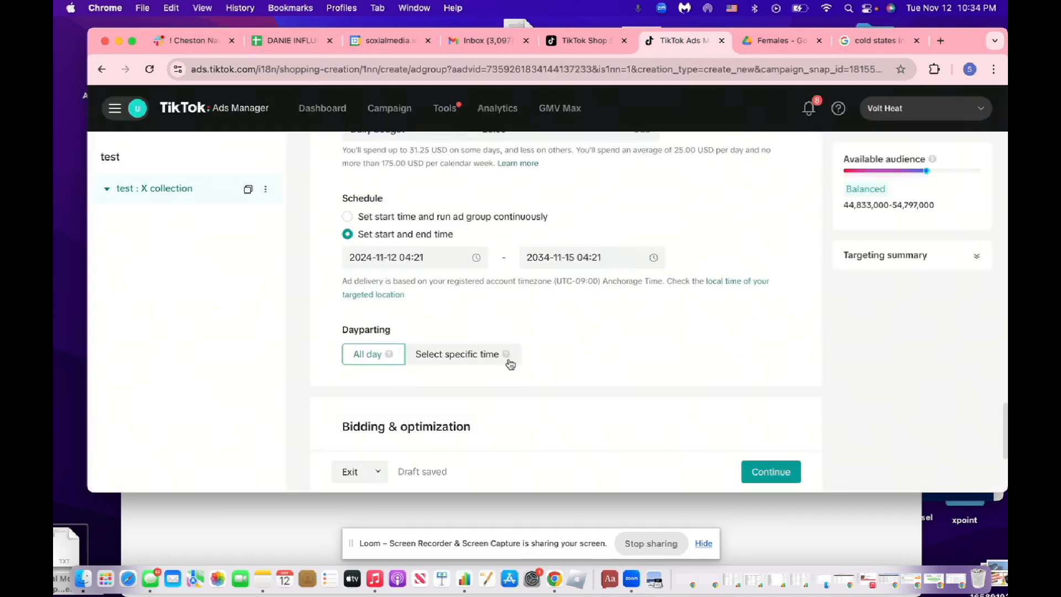
{"action": "scroll", "coordinate": [520, 343], "scroll_direction": "down", "scroll_amount": 3}
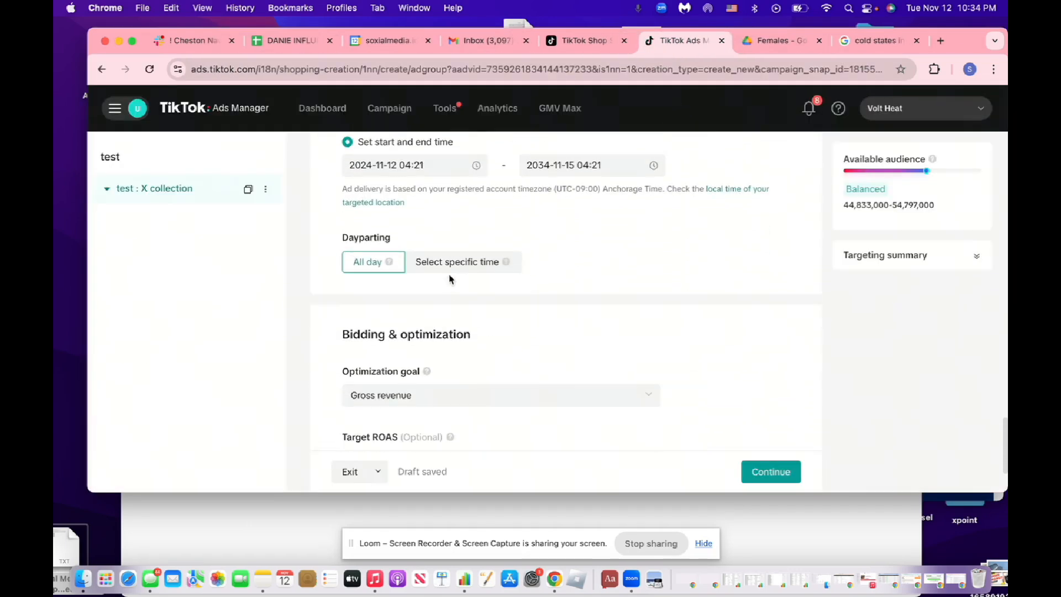
{"action": "left_click", "coordinate": [452, 263]}
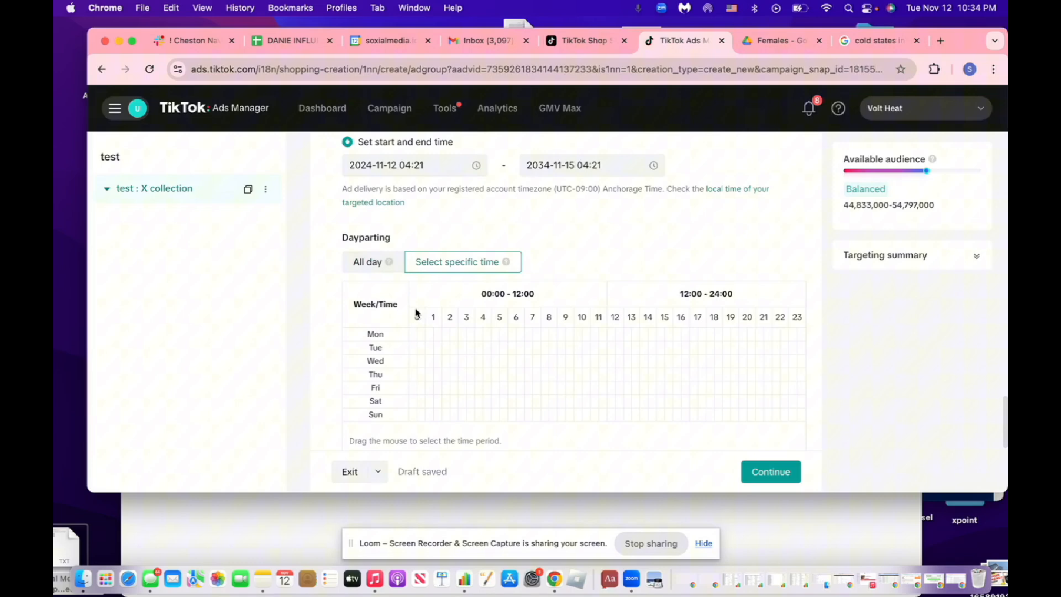
{"action": "left_click", "coordinate": [368, 261]}
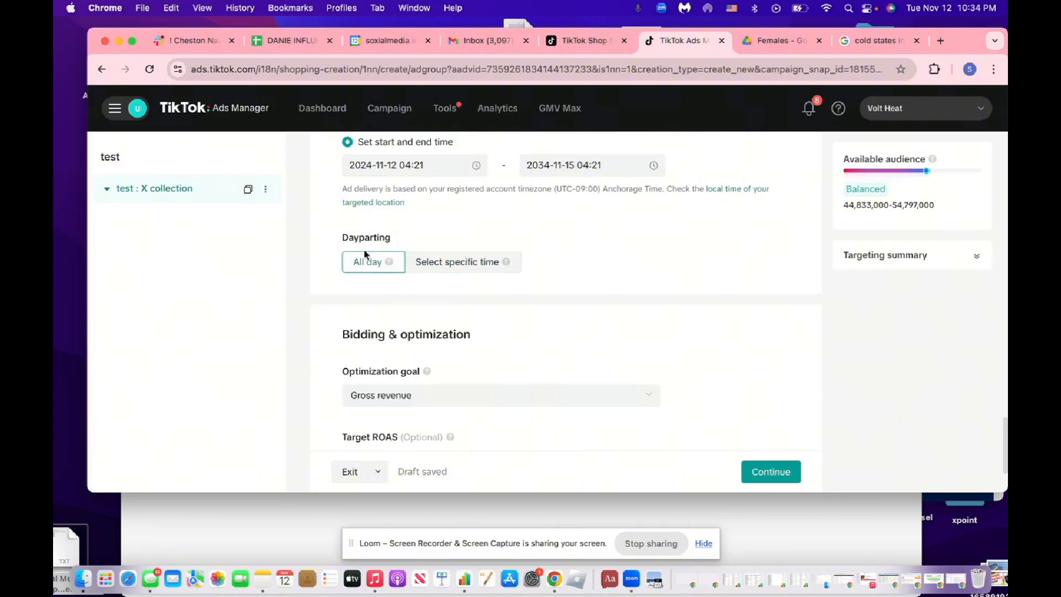
{"action": "scroll", "coordinate": [407, 279], "scroll_direction": "up", "scroll_amount": 4}
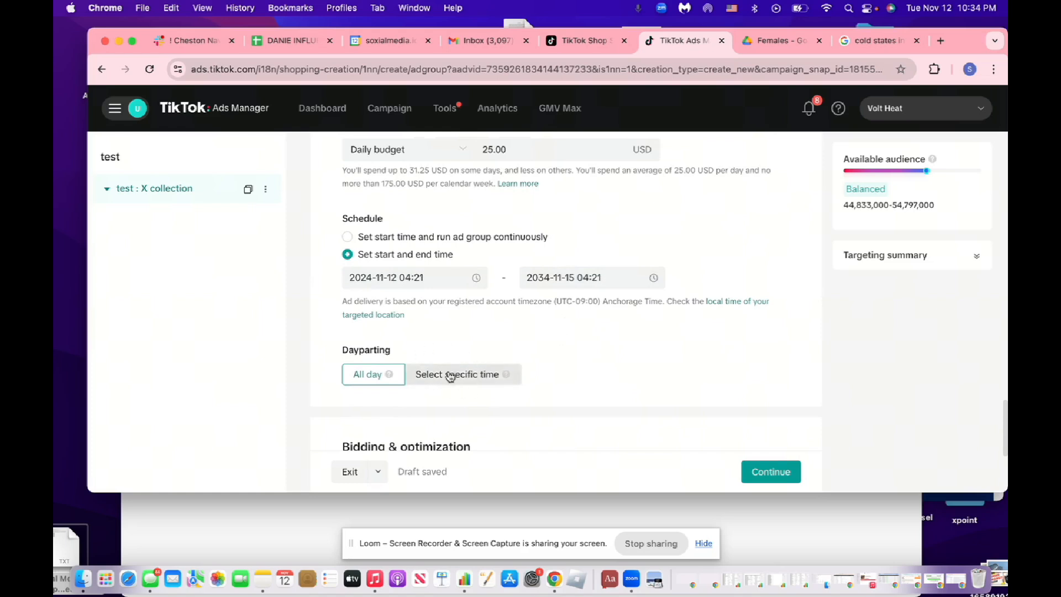
Choose Purchases as the ad group's optimization goal
{"action": "scroll", "coordinate": [476, 366], "scroll_direction": "down", "scroll_amount": 8}
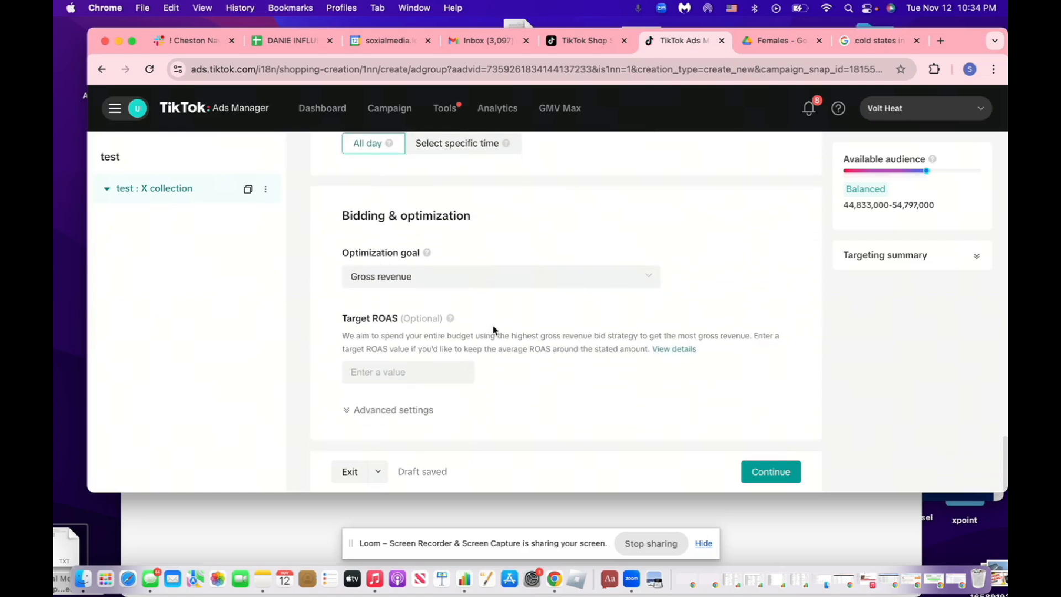
{"action": "left_click", "coordinate": [533, 285]}
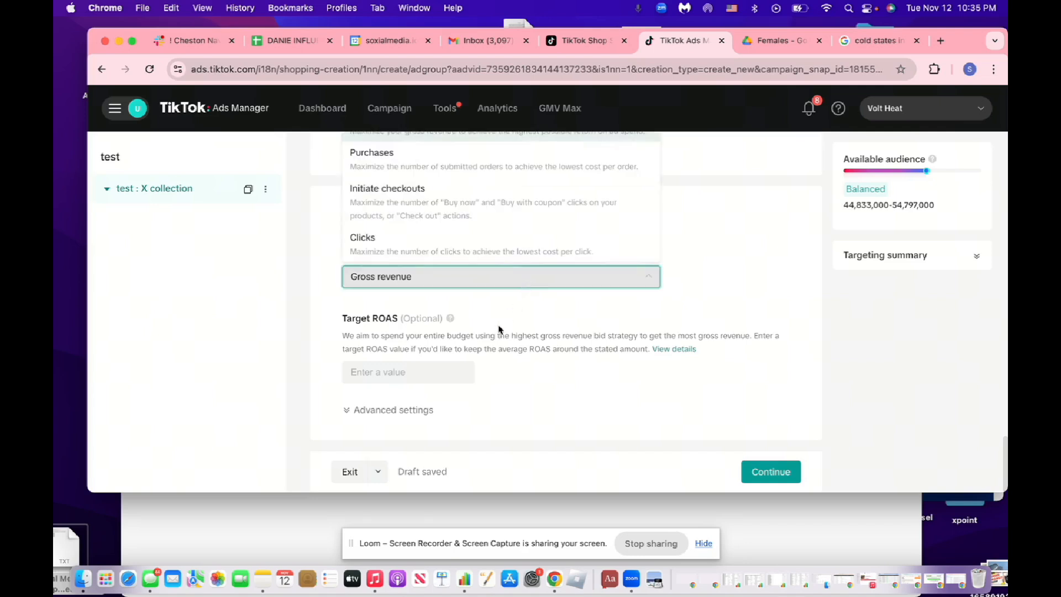
{"action": "scroll", "coordinate": [450, 272], "scroll_direction": "up", "scroll_amount": 2}
{"action": "left_click", "coordinate": [445, 244]}
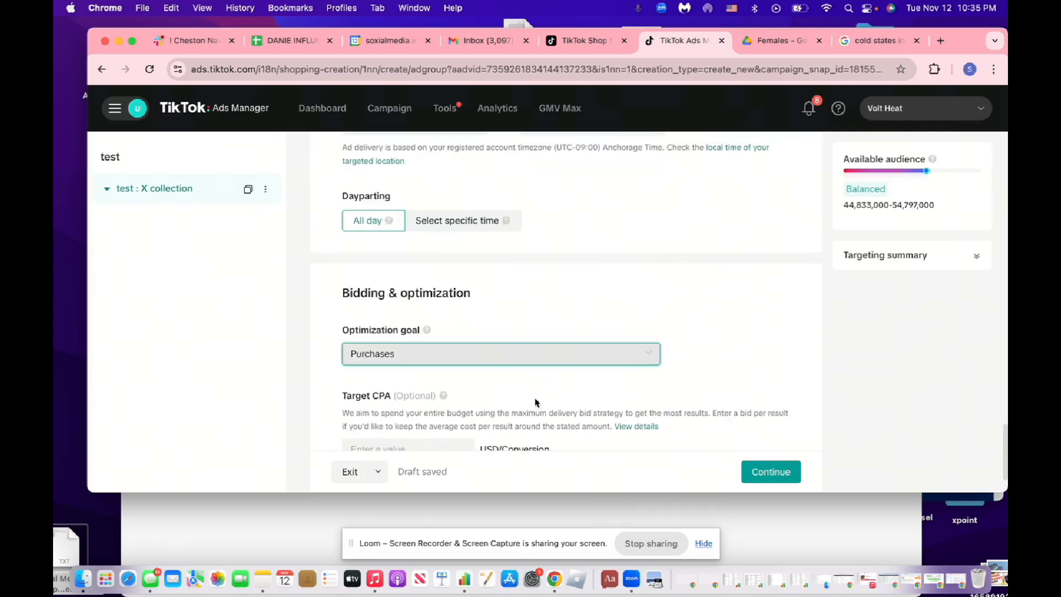
{"action": "scroll", "coordinate": [535, 402], "scroll_direction": "down", "scroll_amount": 2}
{"action": "left_click", "coordinate": [517, 269]}
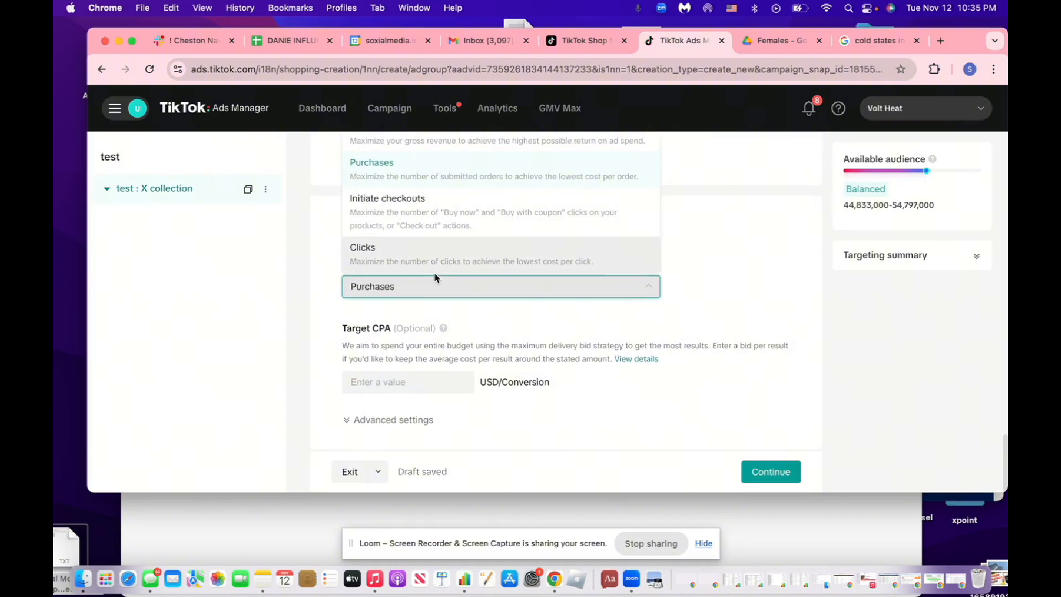
{"action": "scroll", "coordinate": [431, 282], "scroll_direction": "up", "scroll_amount": 2}
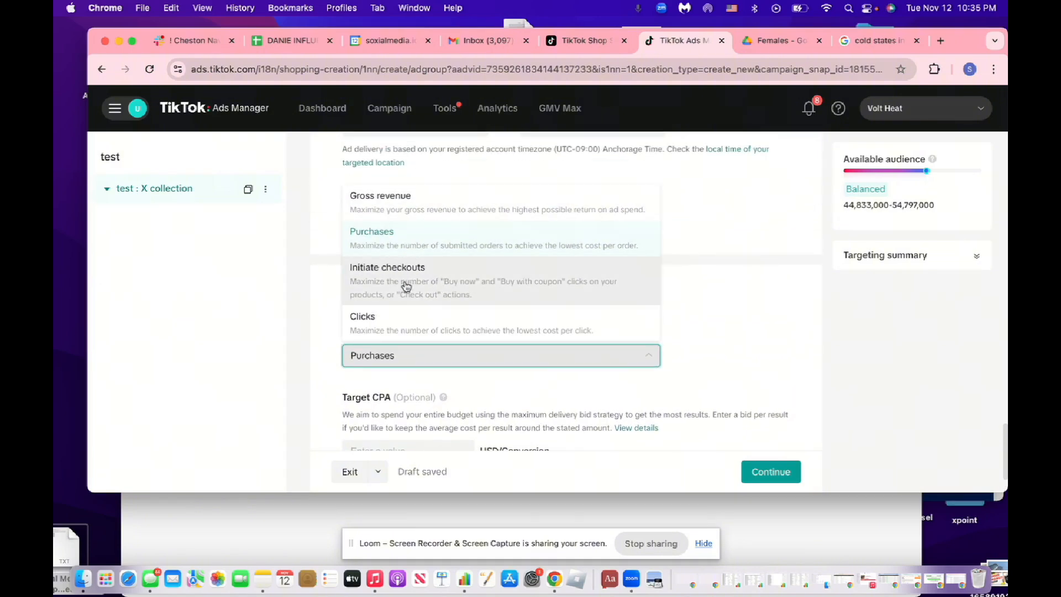
{"action": "left_click", "coordinate": [687, 316]}
{"action": "mouse_move", "coordinate": [443, 397]}
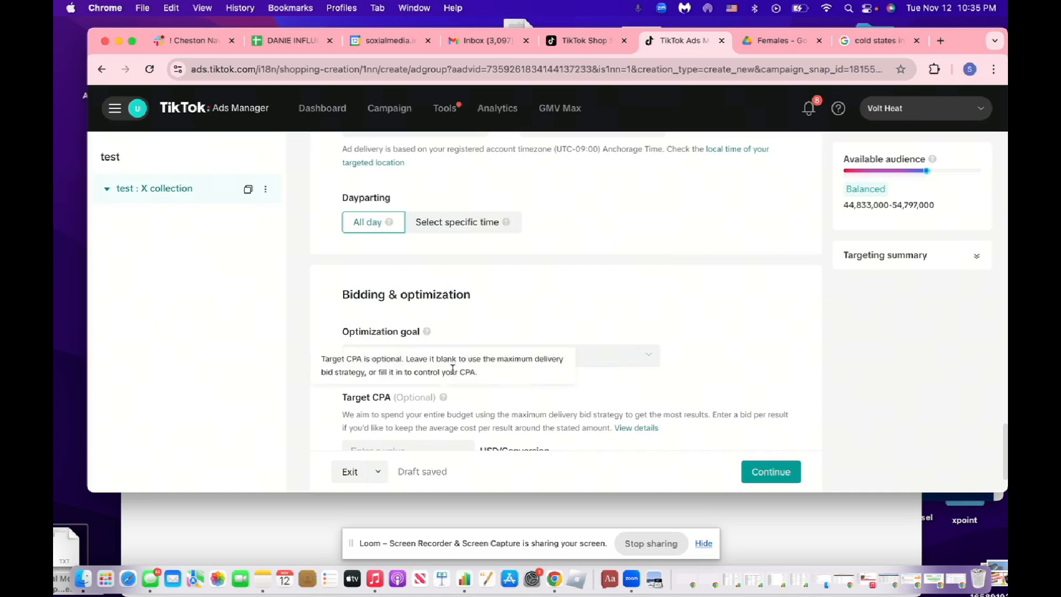
Clear the Target CPA back to blank and expand Advanced settings to review billing
{"action": "scroll", "coordinate": [409, 366], "scroll_direction": "down", "scroll_amount": 2}
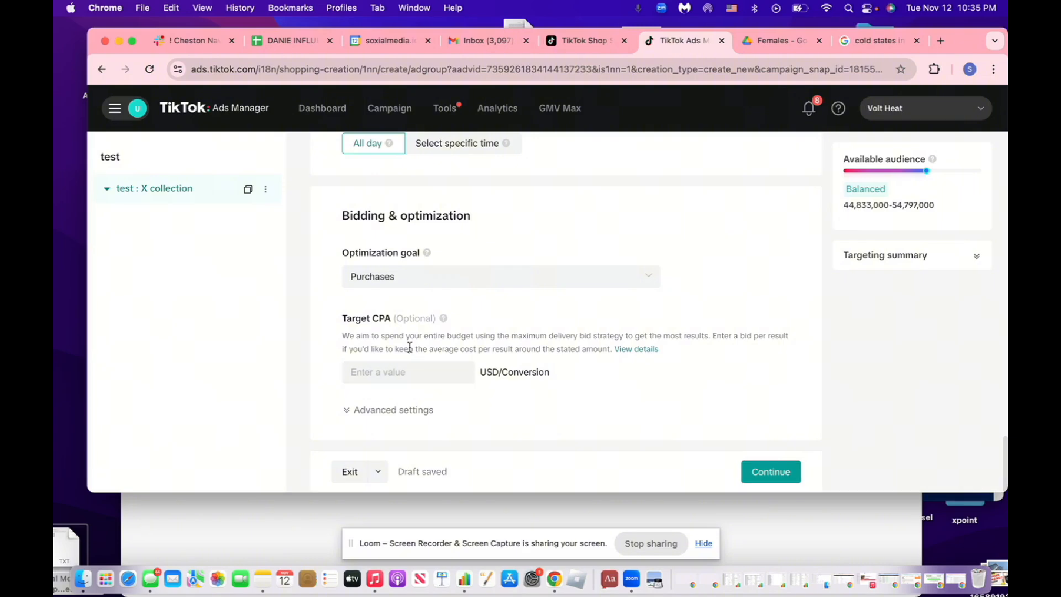
{"action": "left_click", "coordinate": [376, 369]}
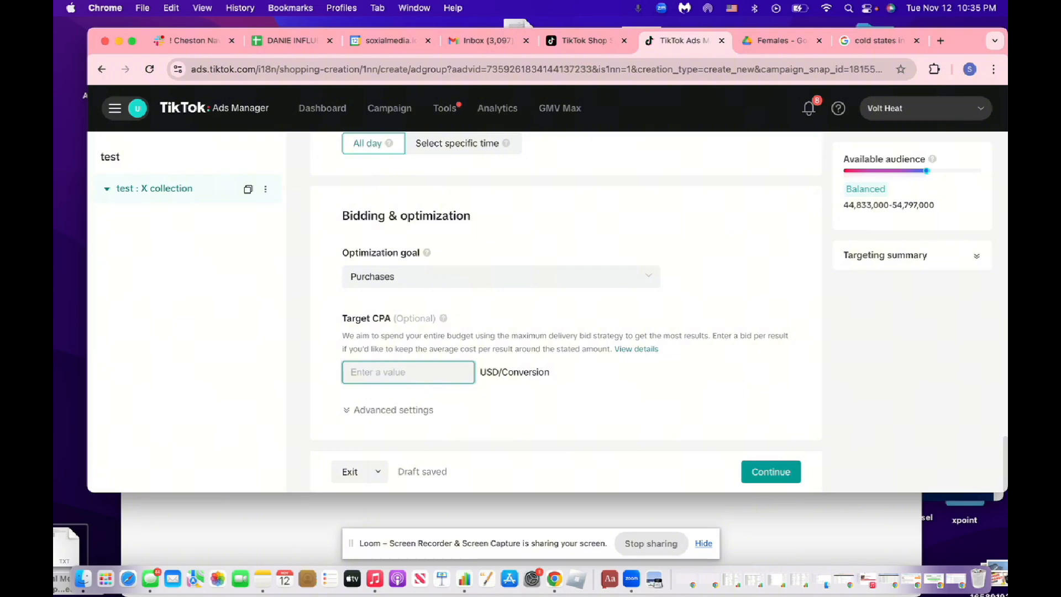
{"action": "type", "text": "2"}
{"action": "scroll", "coordinate": [616, 383], "scroll_direction": "down", "scroll_amount": 1}
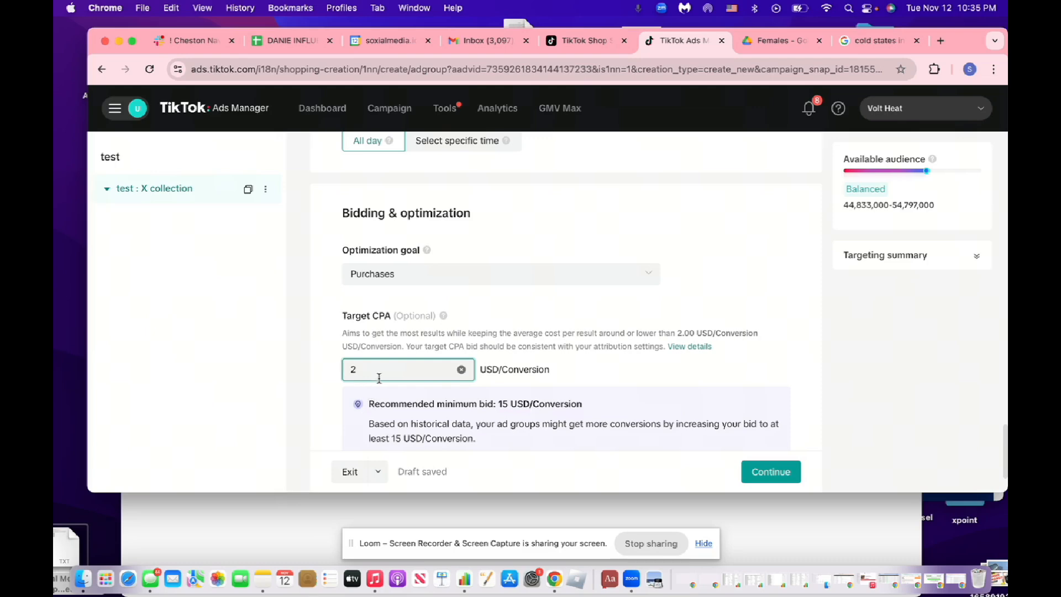
{"action": "key", "text": "BackSpace"}
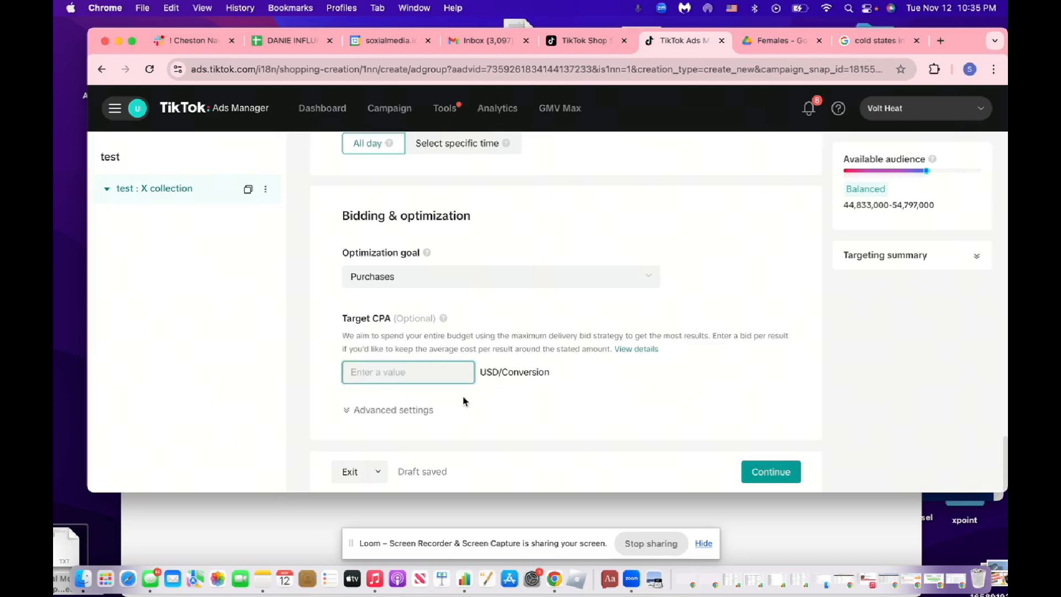
{"action": "left_click", "coordinate": [411, 409]}
{"action": "scroll", "coordinate": [415, 404], "scroll_direction": "down", "scroll_amount": 4}
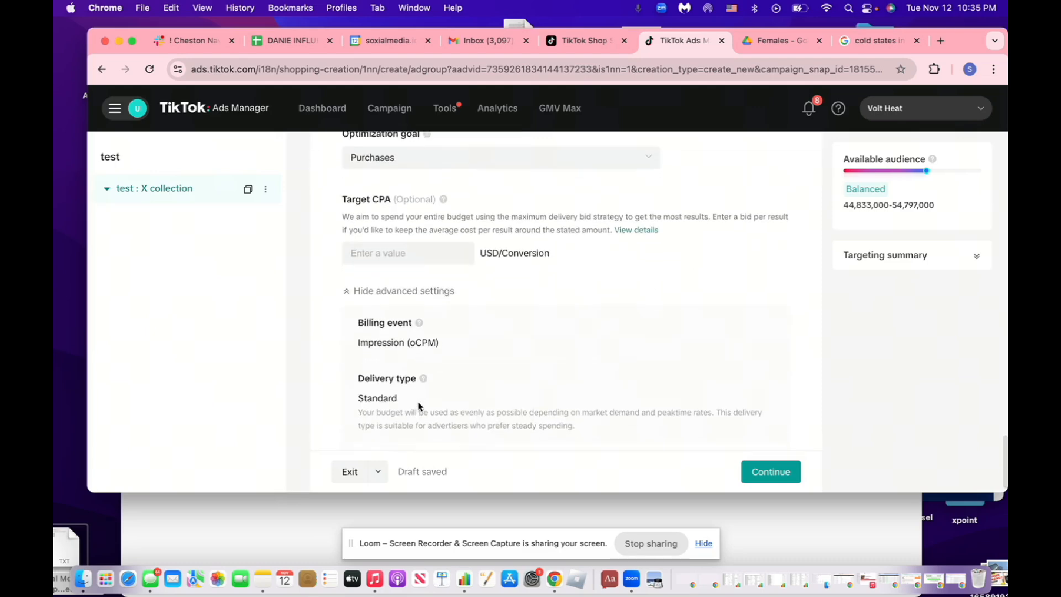
{"action": "scroll", "coordinate": [557, 370], "scroll_direction": "up", "scroll_amount": 10}
{"action": "scroll", "coordinate": [568, 367], "scroll_direction": "down", "scroll_amount": 7}
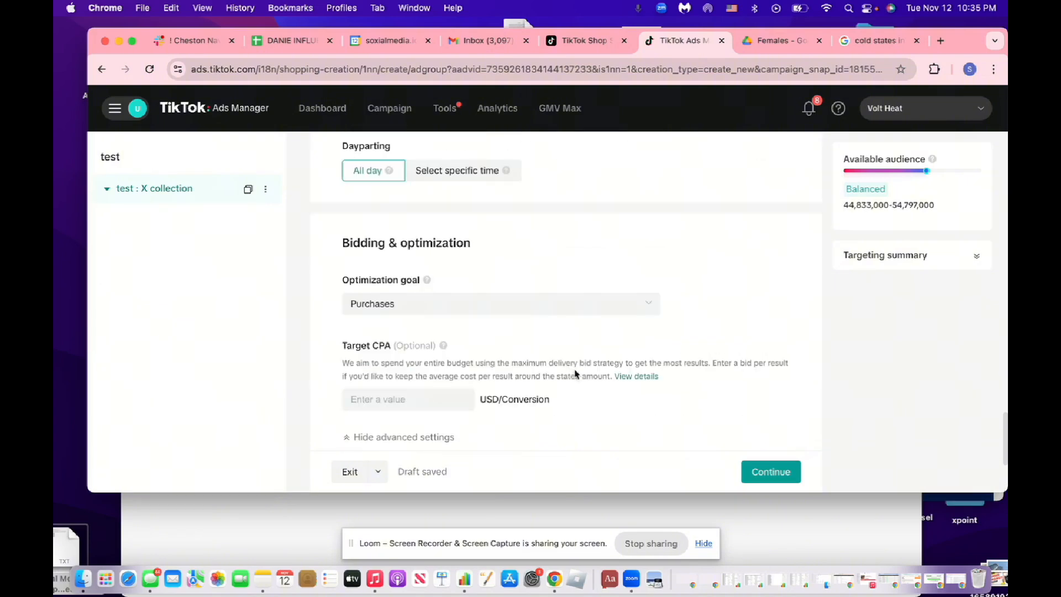
{"action": "scroll", "coordinate": [472, 363], "scroll_direction": "down", "scroll_amount": 1}
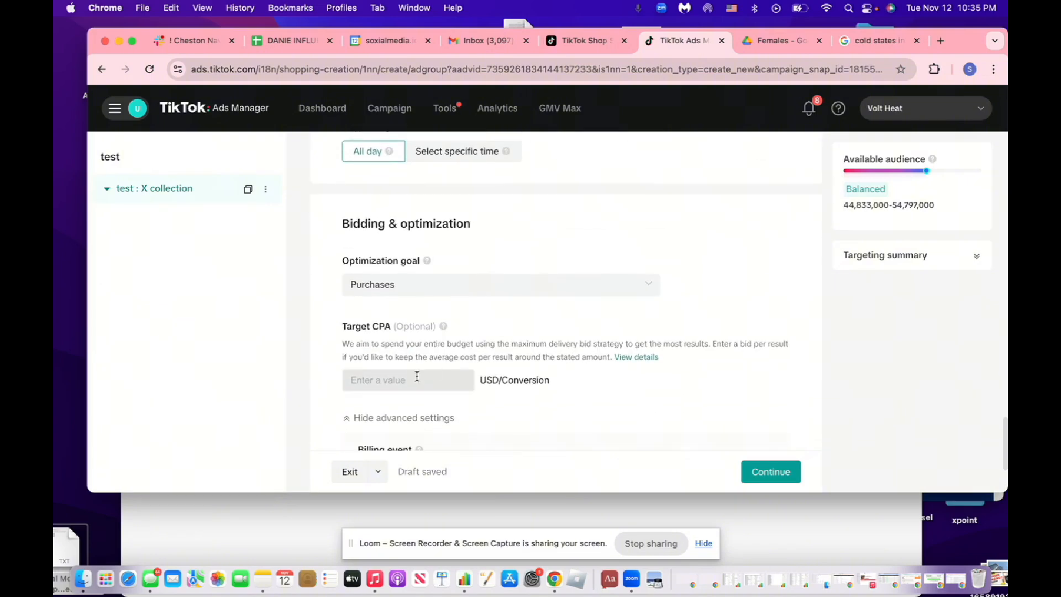
{"action": "left_click", "coordinate": [416, 377]}
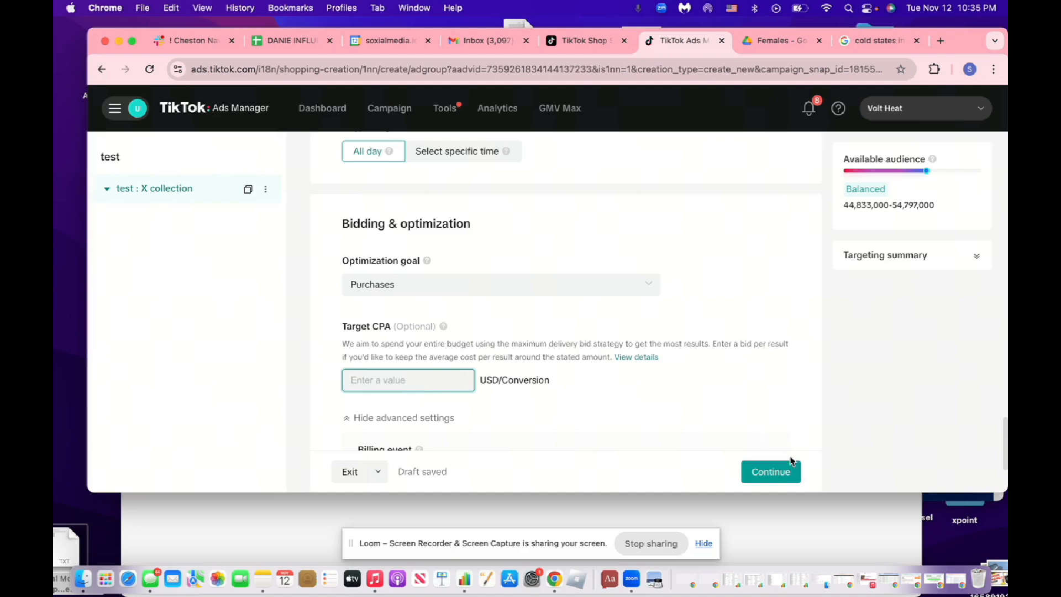
On the ad setup page, replace the default ad name with 'Test video UGC 1'
{"action": "left_click", "coordinate": [780, 477]}
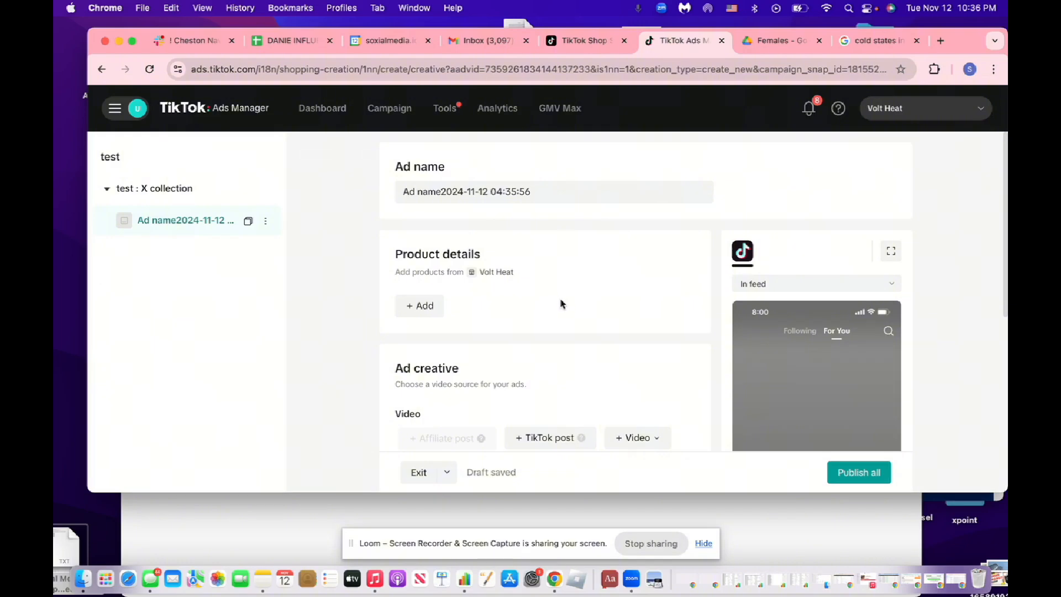
{"action": "double_click", "coordinate": [481, 193]}
{"action": "left_click", "coordinate": [480, 195]}
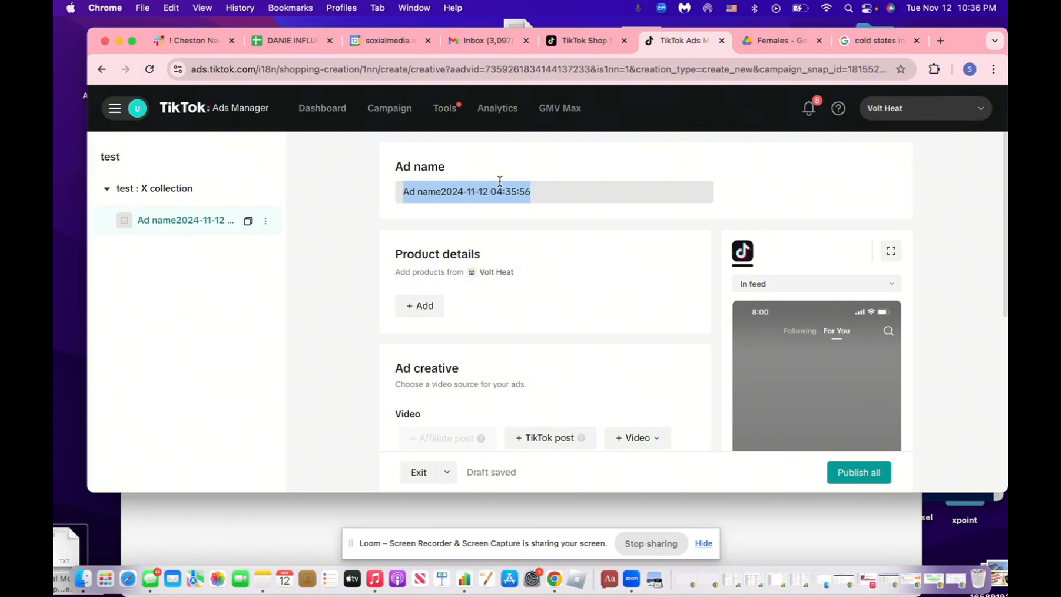
{"action": "left_click", "coordinate": [773, 41]}
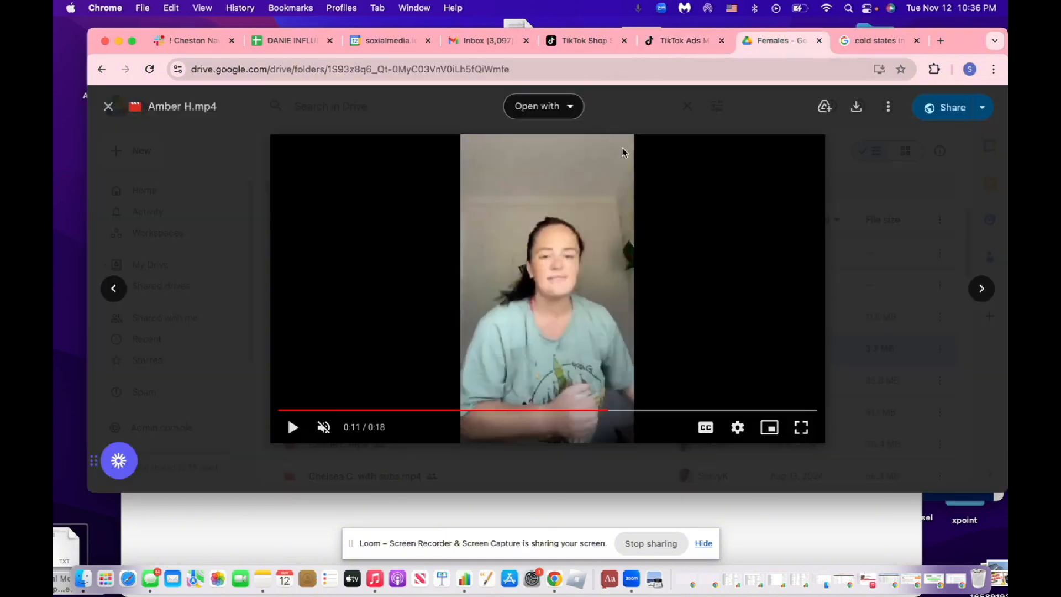
{"action": "left_click", "coordinate": [683, 44]}
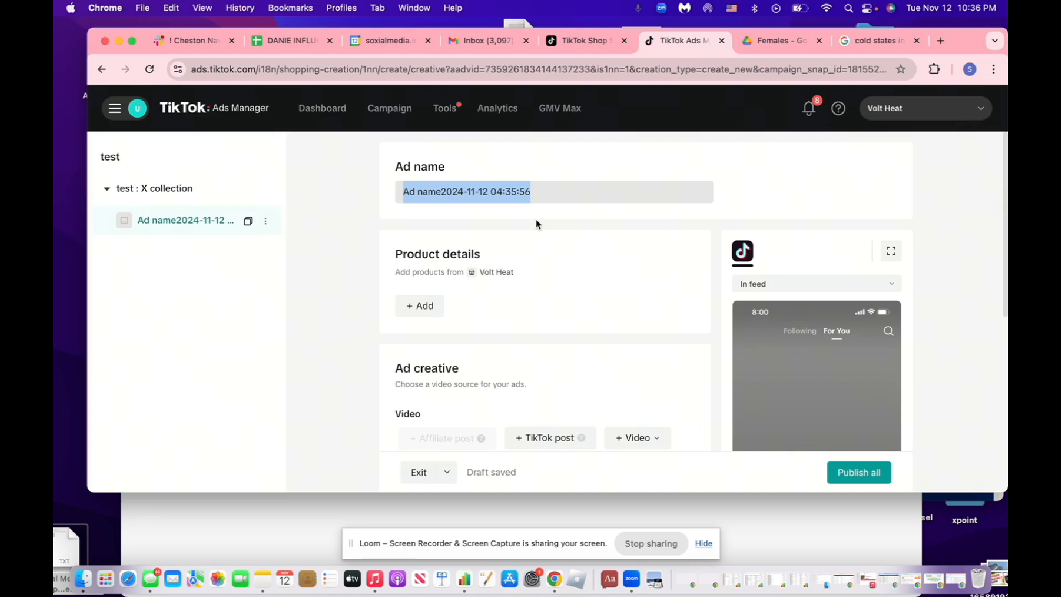
{"action": "type", "text": "Te"}
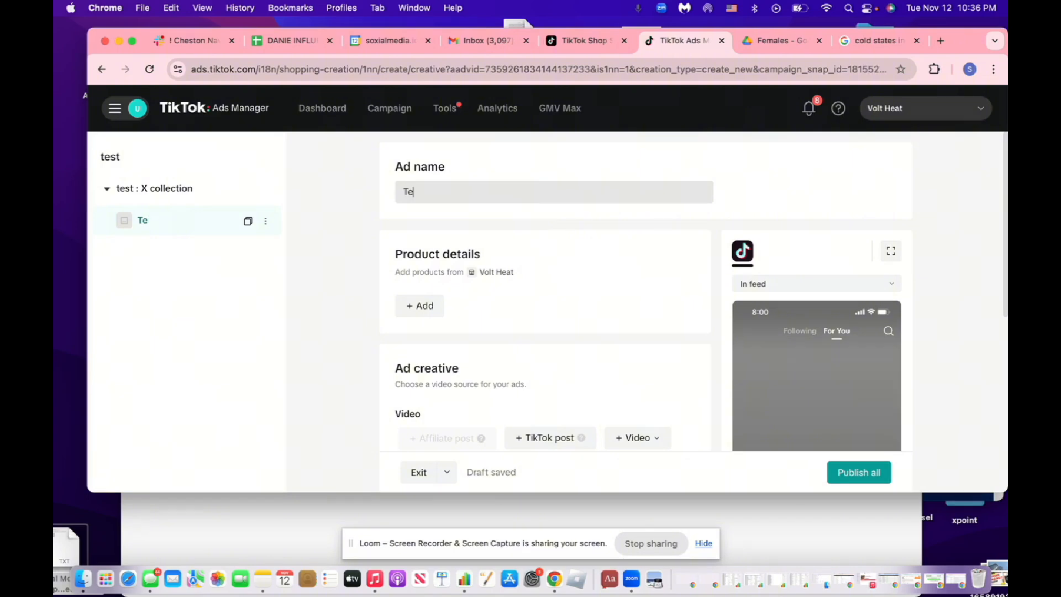
{"action": "type", "text": "st video UGC 1"}
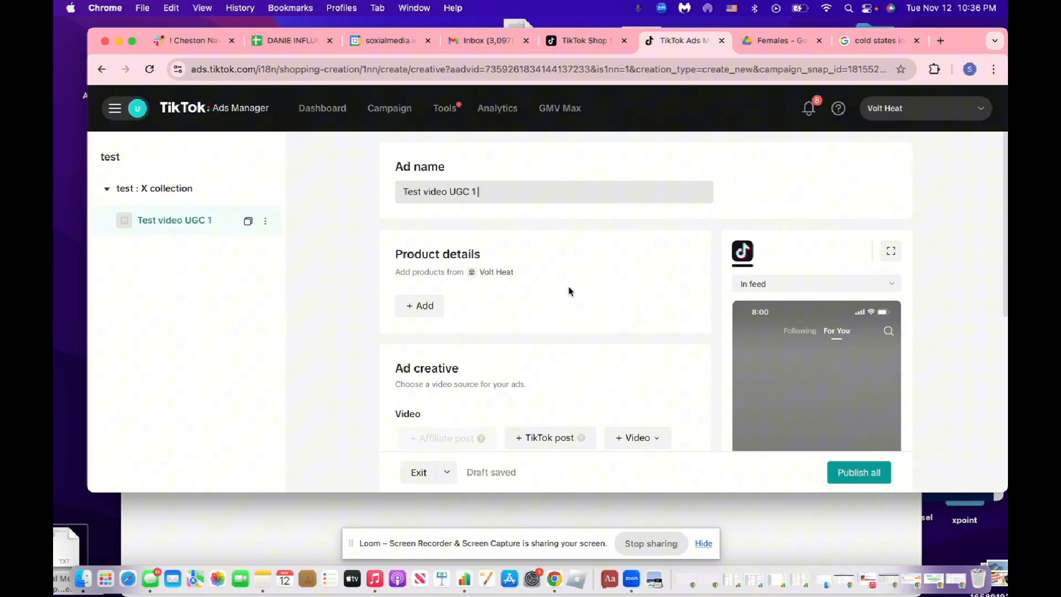
{"action": "scroll", "coordinate": [553, 292], "scroll_direction": "down", "scroll_amount": 1}
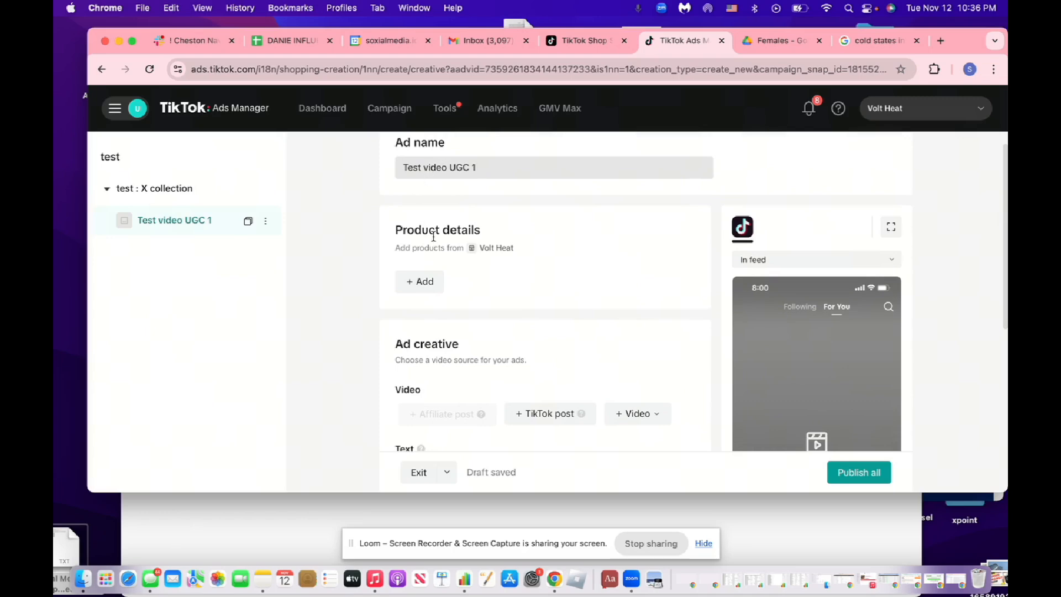
Add the WORK Men 7v Leather Heated Gloves product to the ad
{"action": "left_click", "coordinate": [753, 45]}
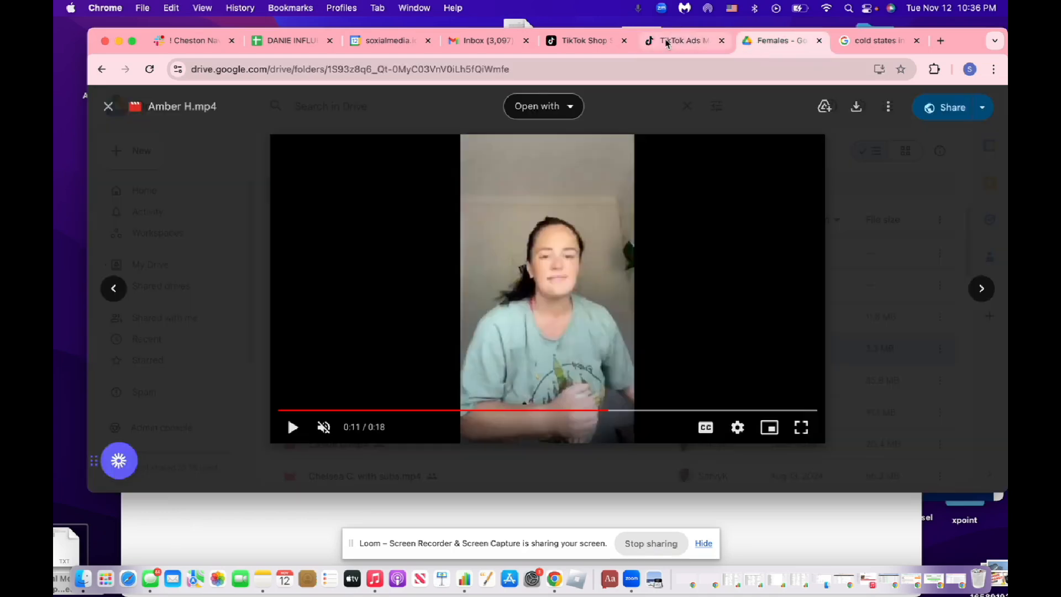
{"action": "left_click", "coordinate": [669, 45]}
{"action": "left_click", "coordinate": [424, 283]}
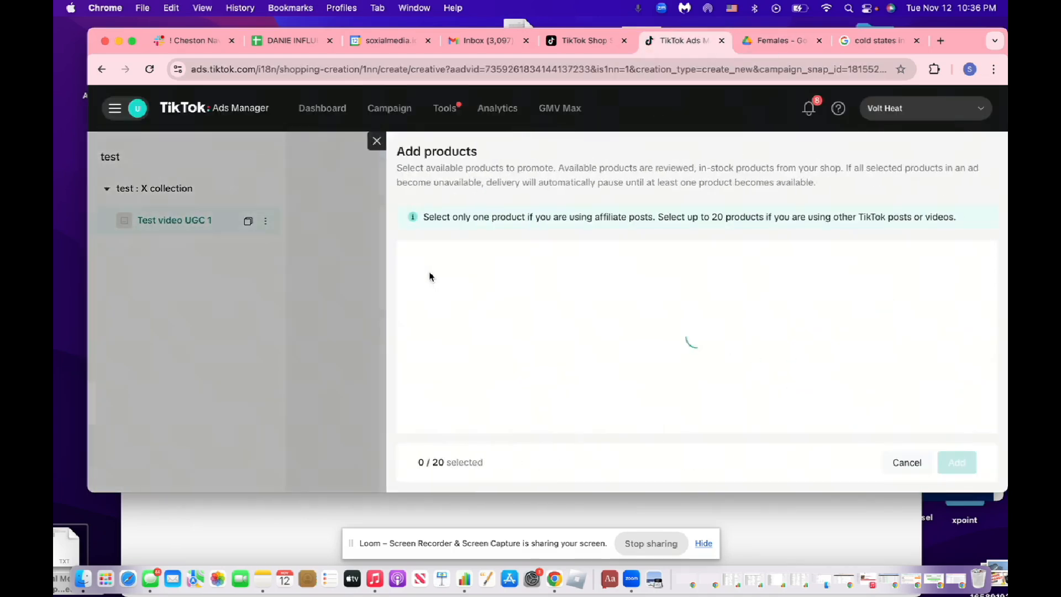
{"action": "scroll", "coordinate": [389, 377], "scroll_direction": "down", "scroll_amount": 5}
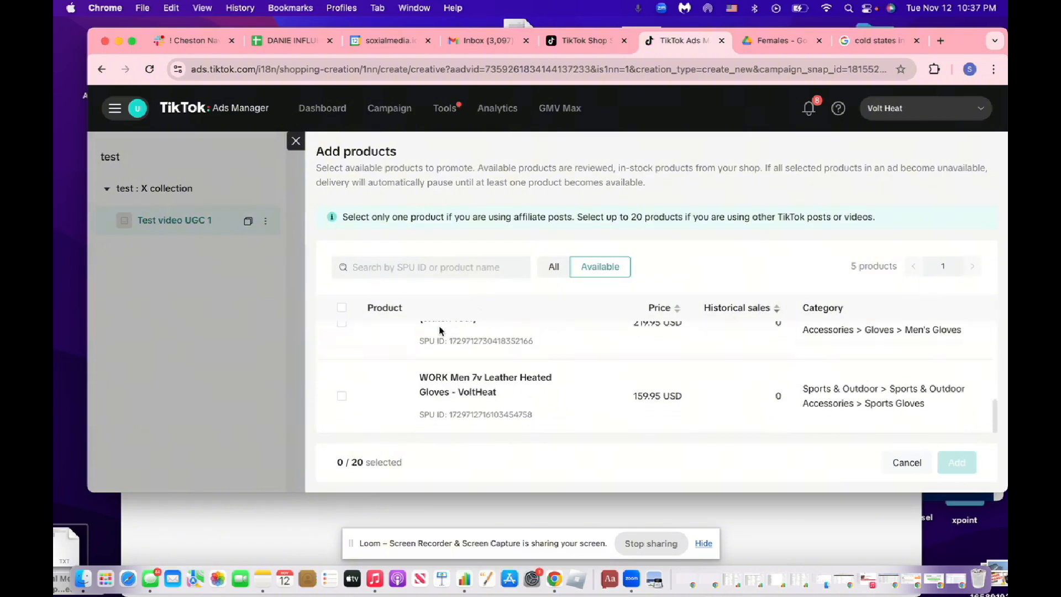
{"action": "left_click", "coordinate": [341, 398]}
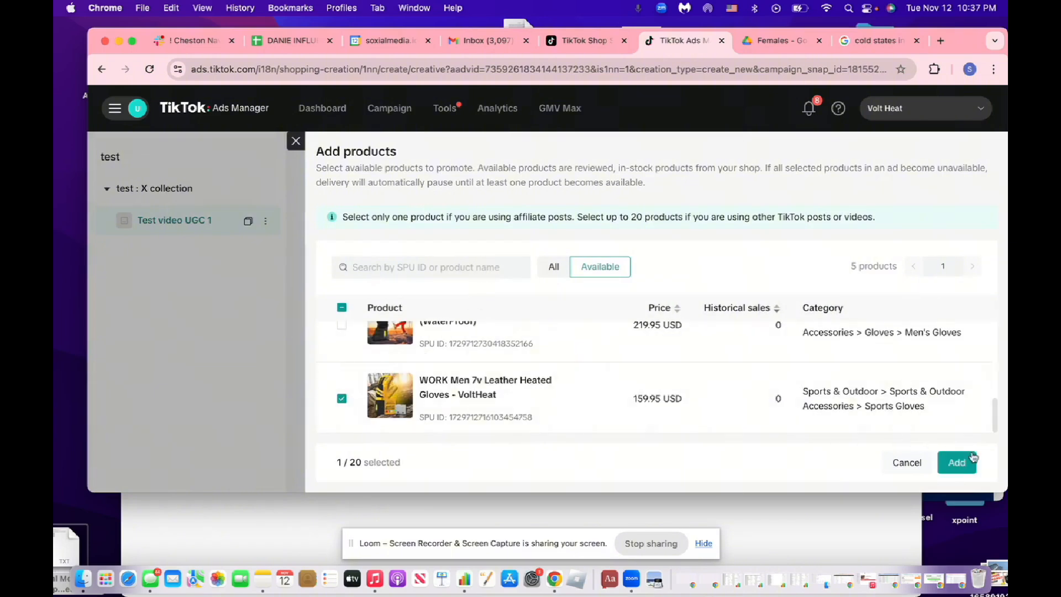
{"action": "left_click", "coordinate": [957, 462]}
Use the 'Are you getting cozy' TikTok post as the ad video
{"action": "scroll", "coordinate": [446, 350], "scroll_direction": "down", "scroll_amount": 3}
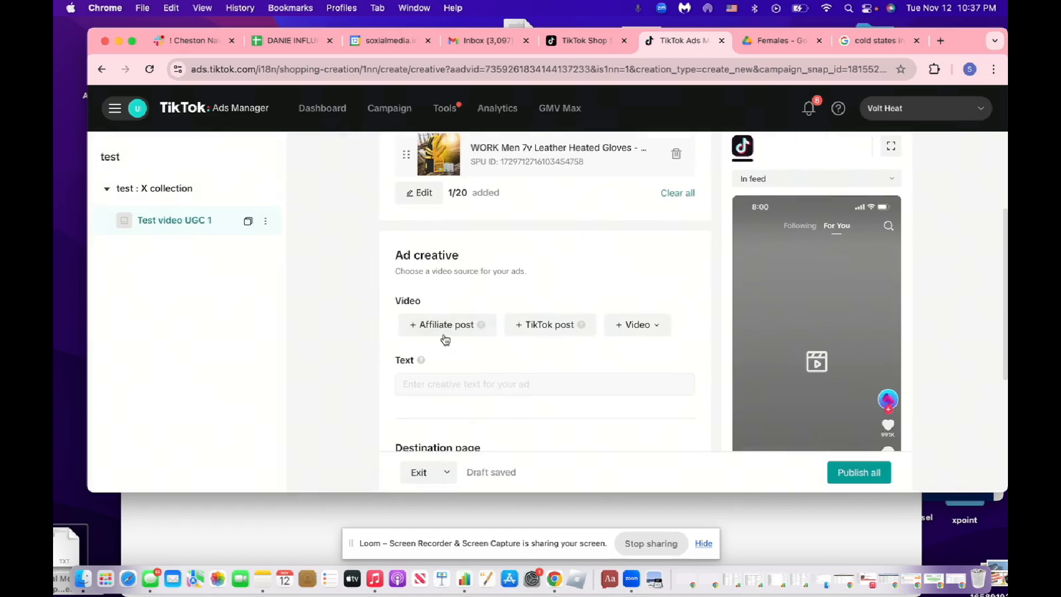
{"action": "scroll", "coordinate": [477, 334], "scroll_direction": "up", "scroll_amount": 3}
{"action": "scroll", "coordinate": [686, 349], "scroll_direction": "down", "scroll_amount": 3}
{"action": "scroll", "coordinate": [685, 350], "scroll_direction": "down", "scroll_amount": 2}
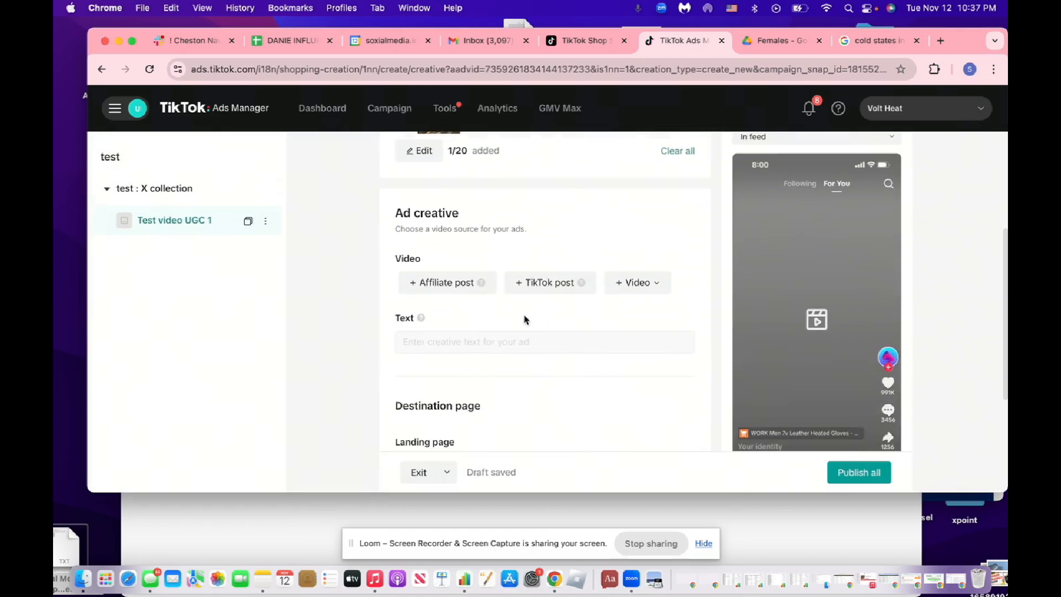
{"action": "mouse_move", "coordinate": [611, 294]}
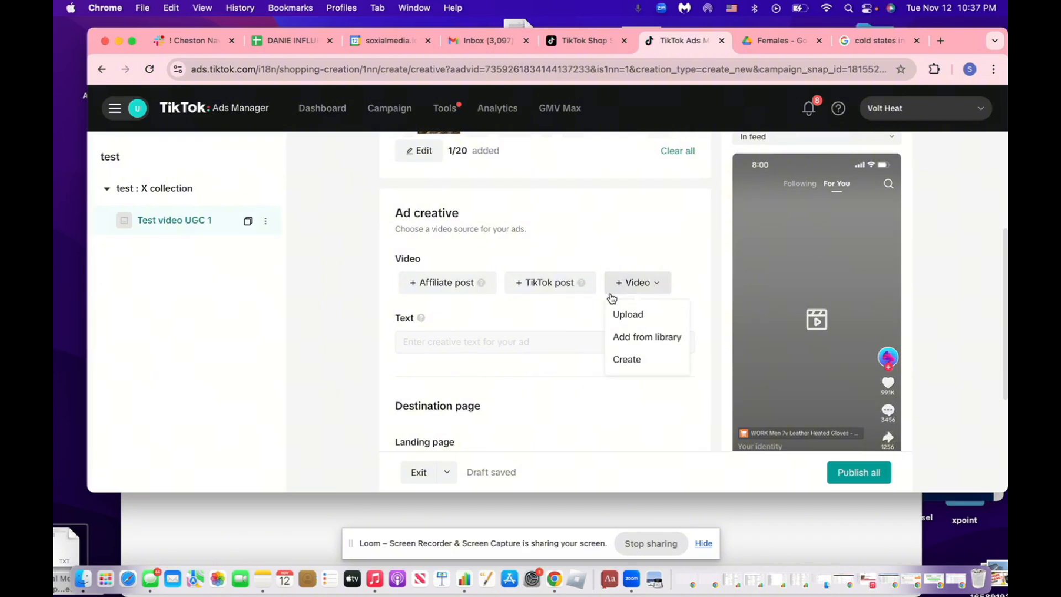
{"action": "left_click", "coordinate": [550, 282]}
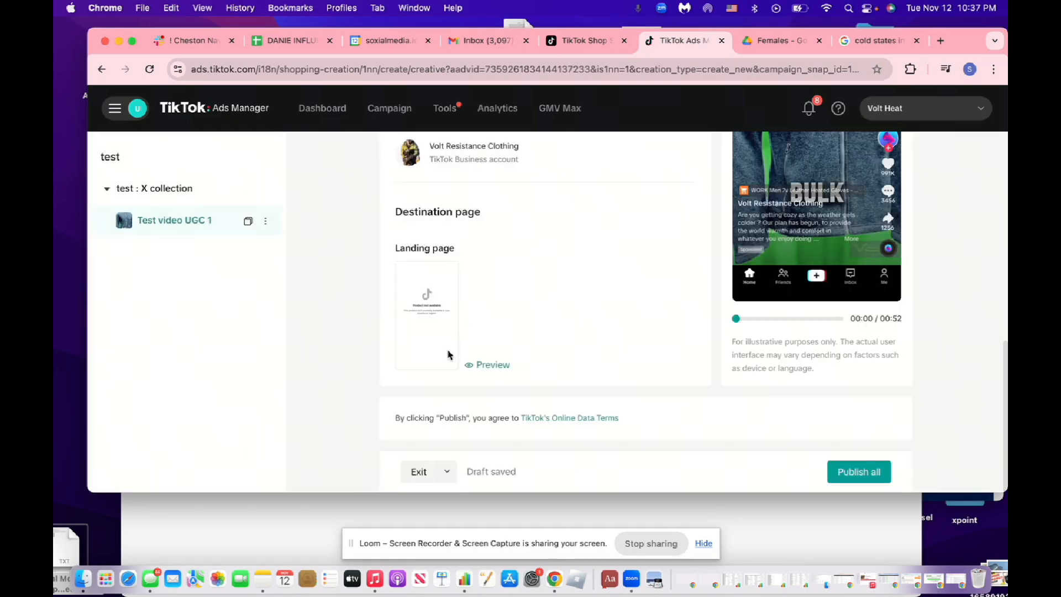
{"action": "scroll", "coordinate": [450, 344], "scroll_direction": "up", "scroll_amount": 2}
{"action": "scroll", "coordinate": [449, 344], "scroll_direction": "up", "scroll_amount": 7}
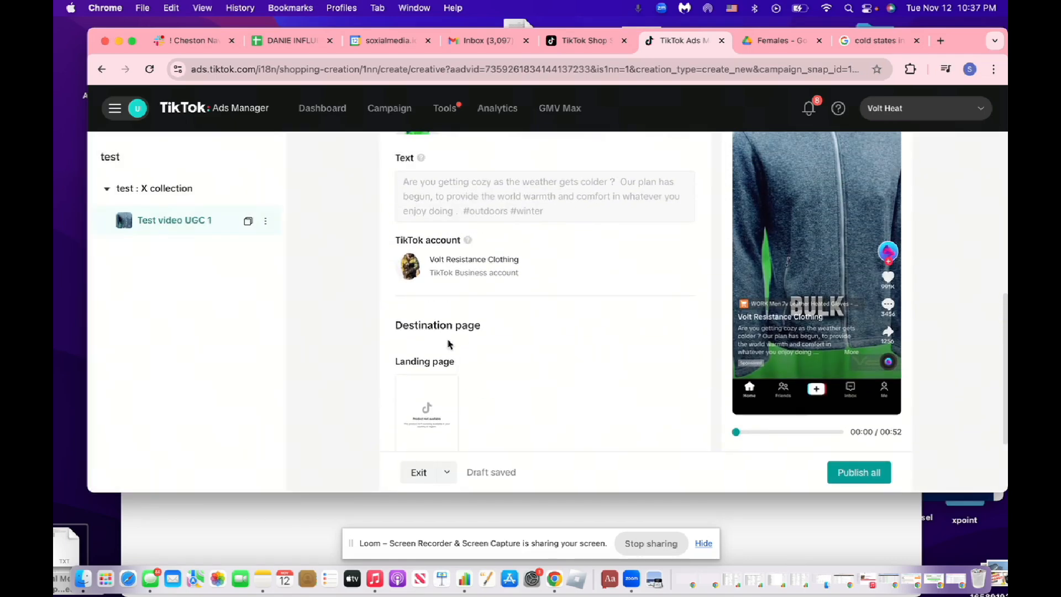
{"action": "scroll", "coordinate": [475, 331], "scroll_direction": "down", "scroll_amount": 6}
{"action": "scroll", "coordinate": [523, 334], "scroll_direction": "up", "scroll_amount": 6}
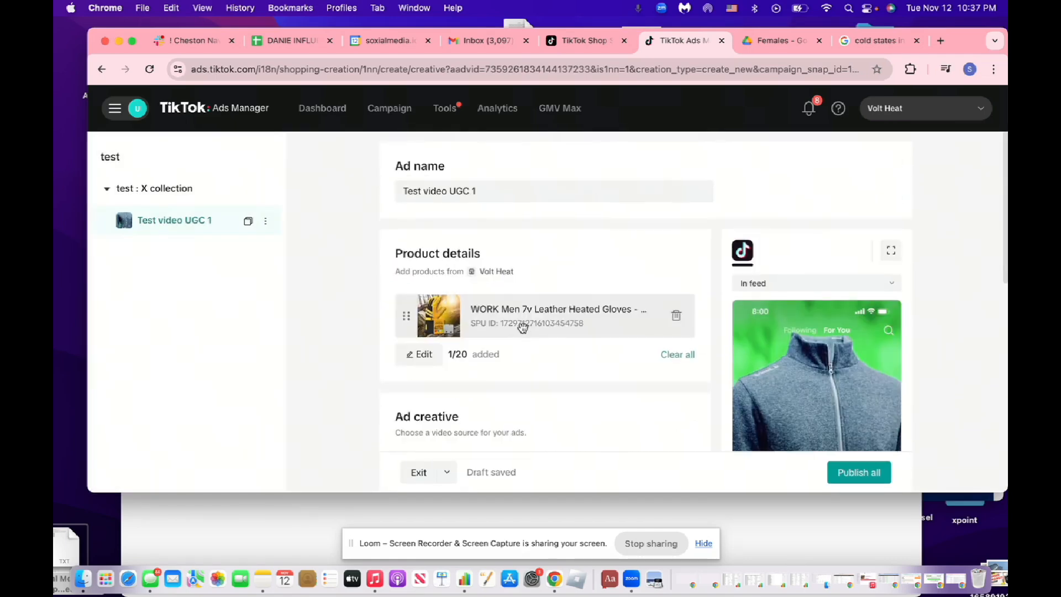
{"action": "scroll", "coordinate": [545, 326], "scroll_direction": "down", "scroll_amount": 4}
{"action": "scroll", "coordinate": [573, 300], "scroll_direction": "up", "scroll_amount": 2}
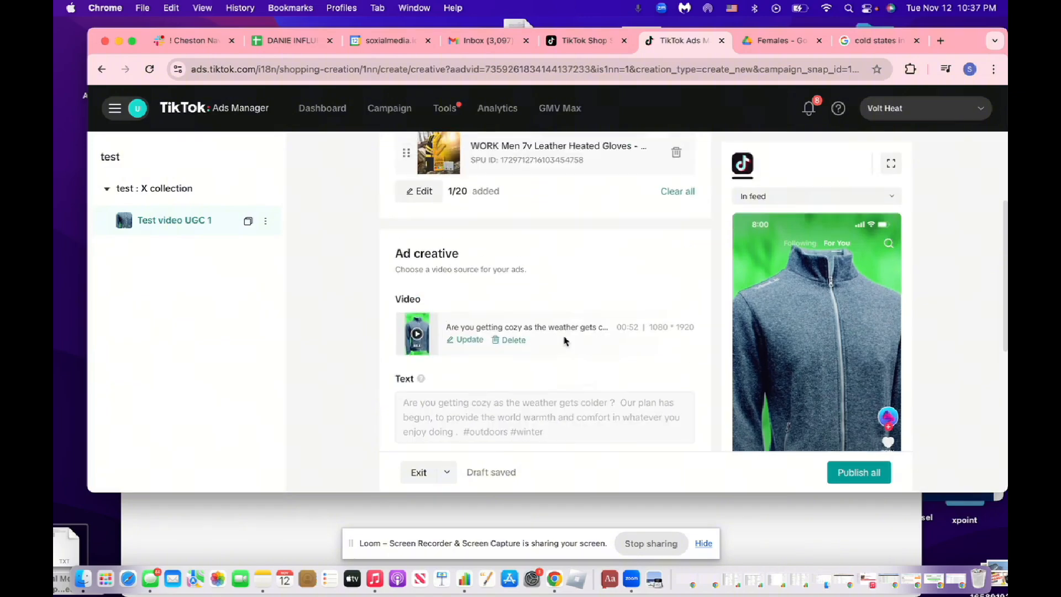
{"action": "scroll", "coordinate": [564, 339], "scroll_direction": "down", "scroll_amount": 5}
{"action": "scroll", "coordinate": [569, 301], "scroll_direction": "up", "scroll_amount": 8}
{"action": "scroll", "coordinate": [546, 261], "scroll_direction": "down", "scroll_amount": 5}
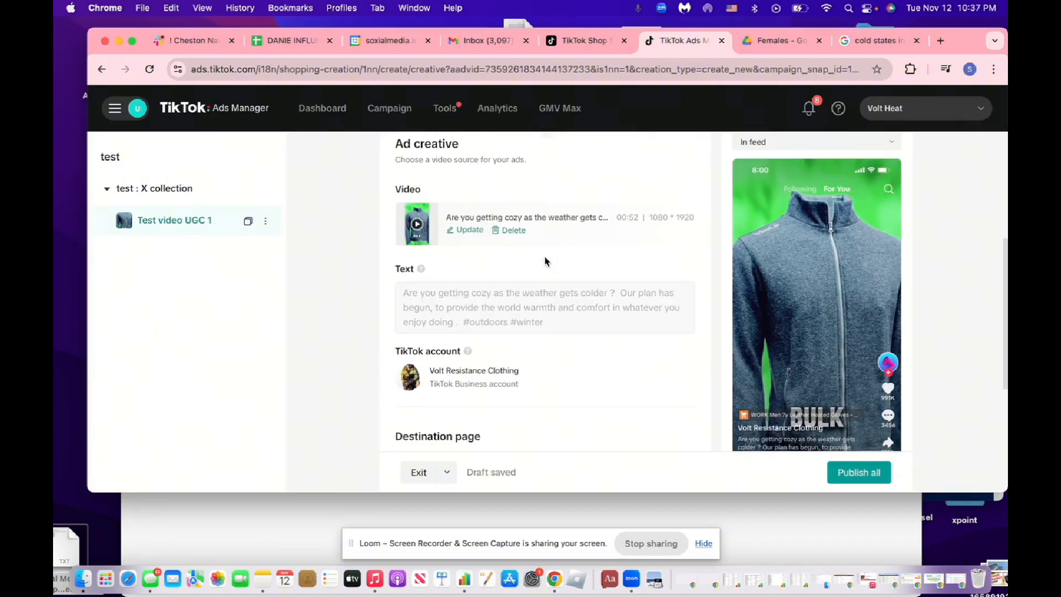
{"action": "scroll", "coordinate": [492, 256], "scroll_direction": "up", "scroll_amount": 2}
{"action": "scroll", "coordinate": [462, 239], "scroll_direction": "up", "scroll_amount": 1}
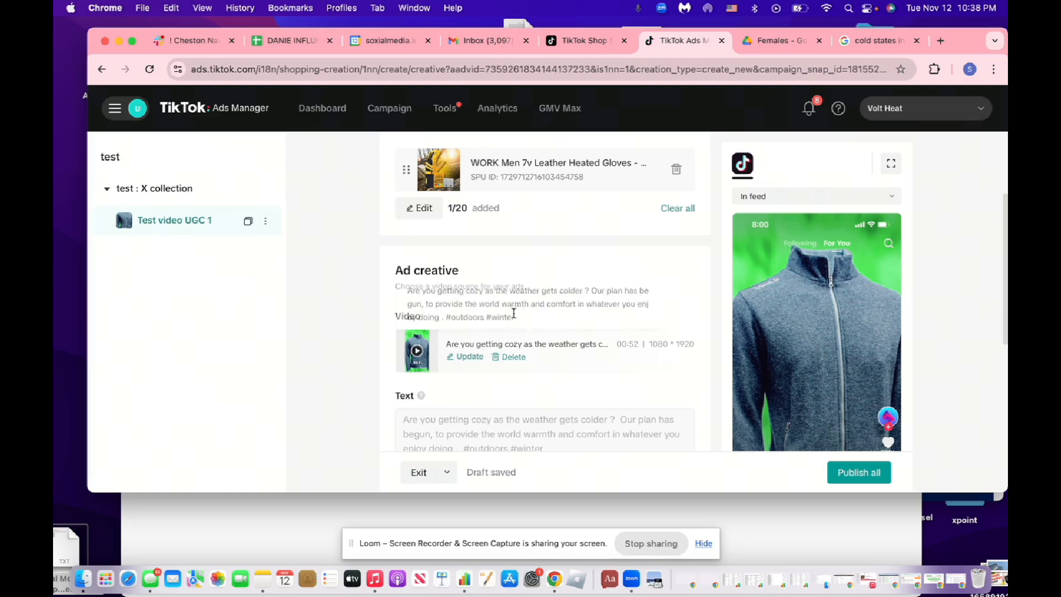
{"action": "mouse_move", "coordinate": [804, 402]}
{"action": "scroll", "coordinate": [801, 387], "scroll_direction": "down", "scroll_amount": 6}
{"action": "scroll", "coordinate": [612, 318], "scroll_direction": "up", "scroll_amount": 4}
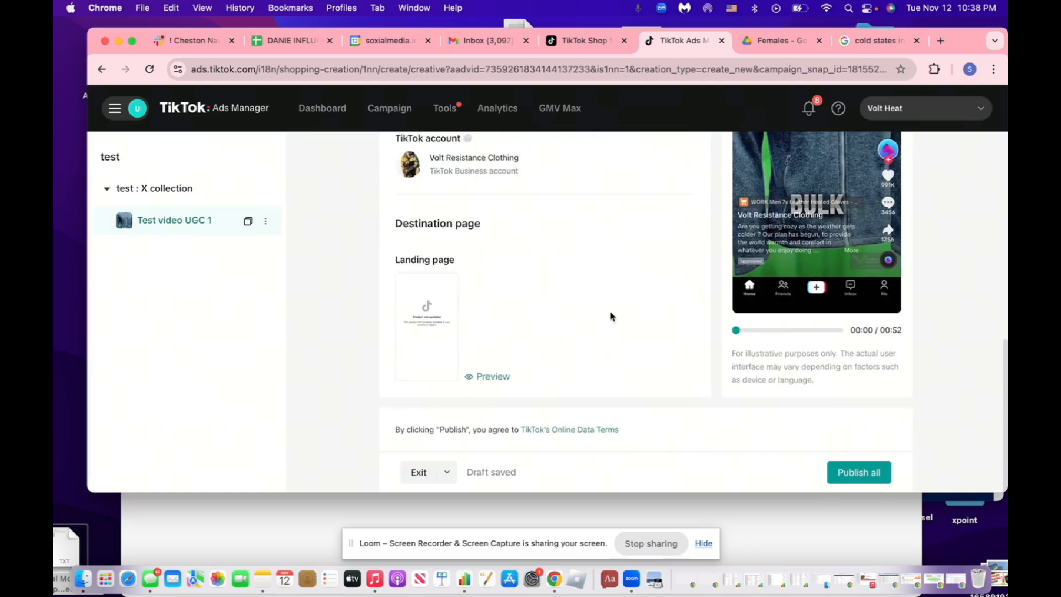
{"action": "scroll", "coordinate": [557, 323], "scroll_direction": "up", "scroll_amount": 1}
{"action": "scroll", "coordinate": [557, 322], "scroll_direction": "up", "scroll_amount": 2}
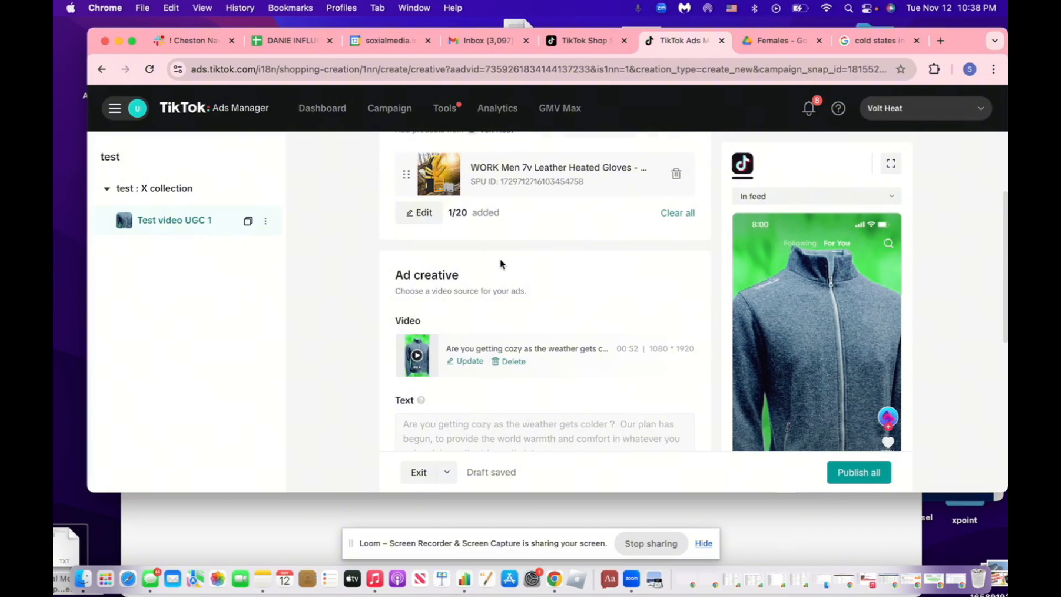
{"action": "scroll", "coordinate": [499, 260], "scroll_direction": "up", "scroll_amount": 2}
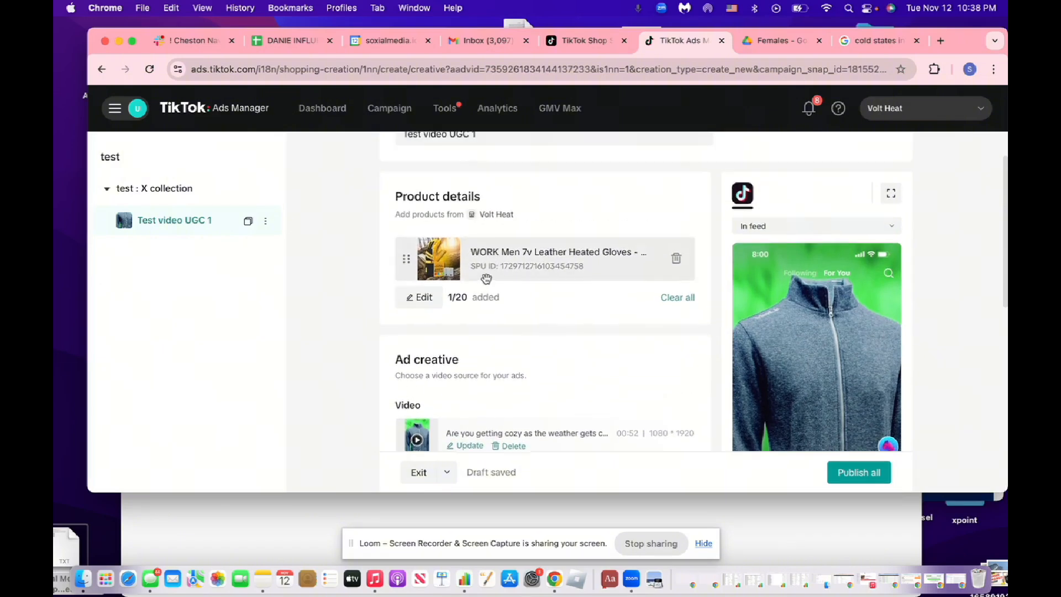
{"action": "scroll", "coordinate": [489, 276], "scroll_direction": "up", "scroll_amount": 1}
{"action": "scroll", "coordinate": [559, 286], "scroll_direction": "down", "scroll_amount": 7}
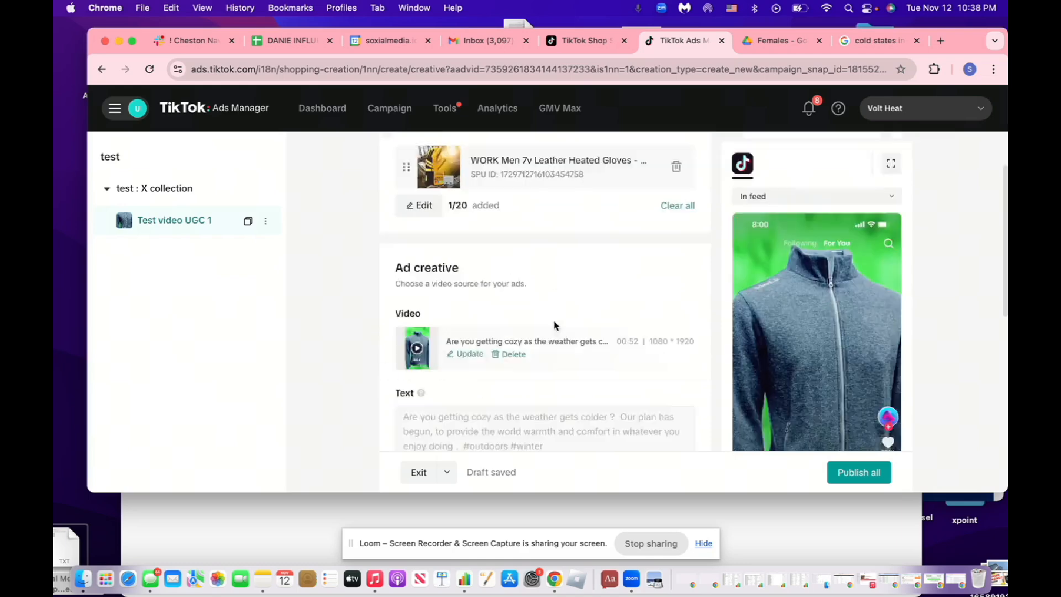
{"action": "scroll", "coordinate": [545, 284], "scroll_direction": "up", "scroll_amount": 4}
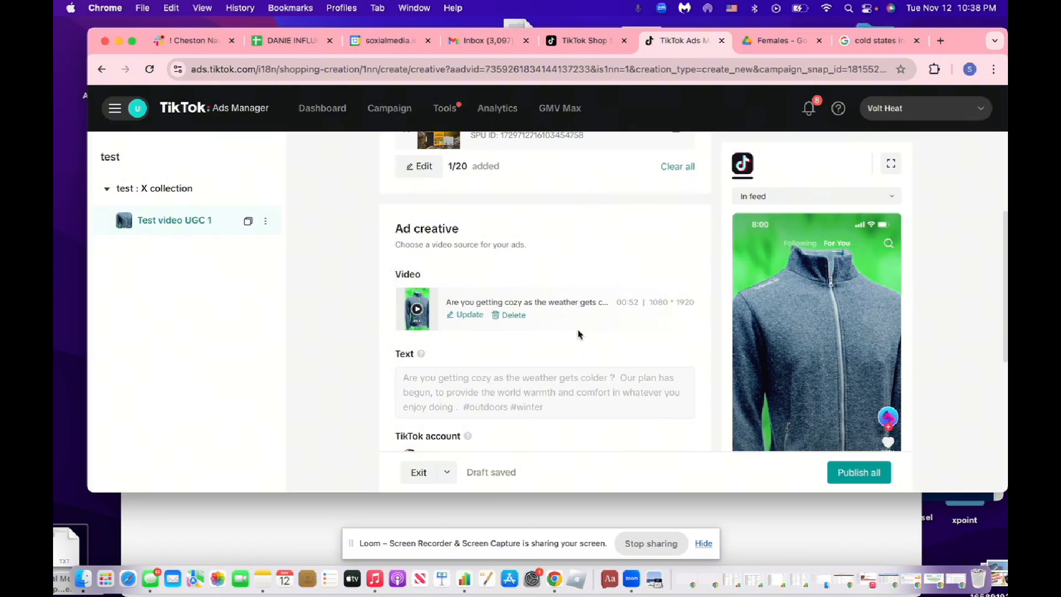
{"action": "scroll", "coordinate": [559, 370], "scroll_direction": "down", "scroll_amount": 5}
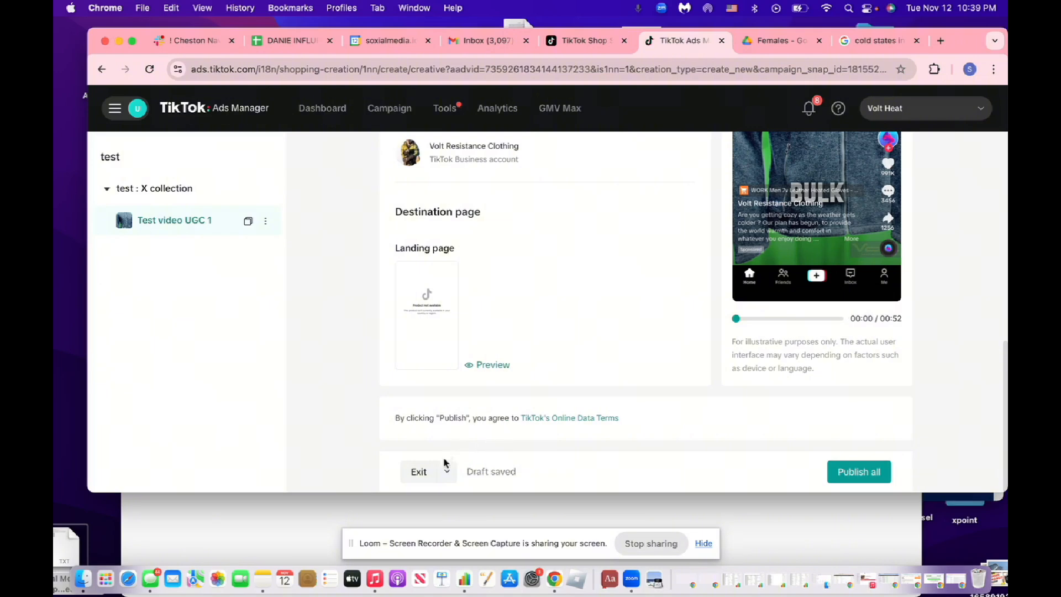
Exit the ad editor to the Campaign list and dismiss the out-of-balance banner
{"action": "left_click", "coordinate": [421, 472]}
{"action": "left_click", "coordinate": [619, 361]}
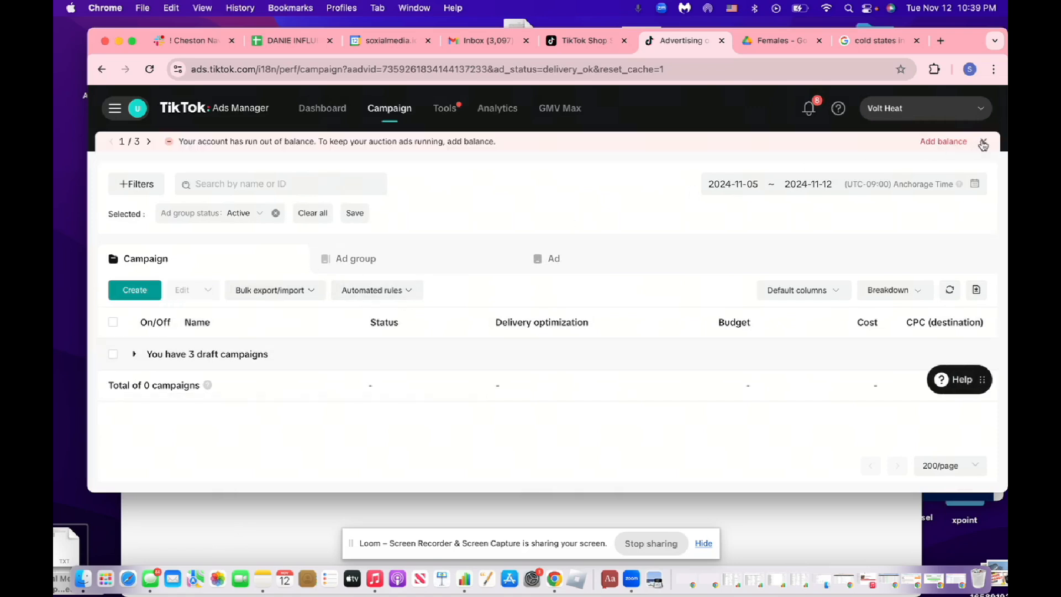
{"action": "left_click", "coordinate": [984, 141]}
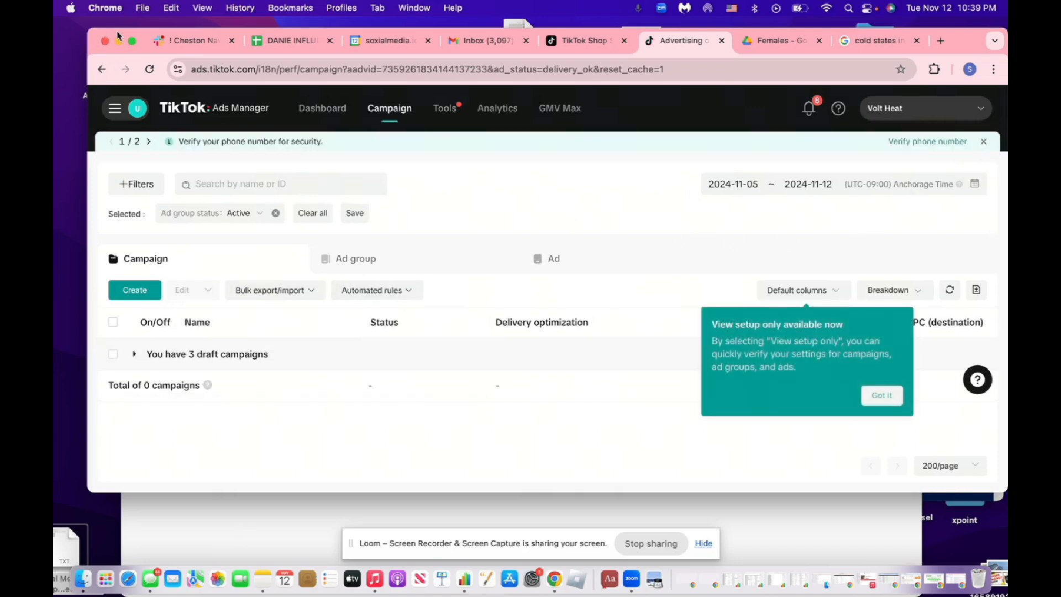